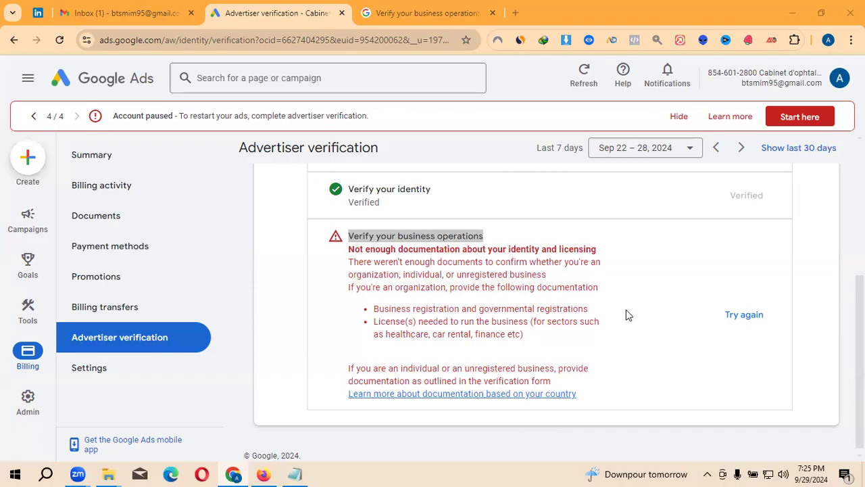
- Retry the failed 'Verify your business operations' check on the Advertiser verification page
click(754, 318)
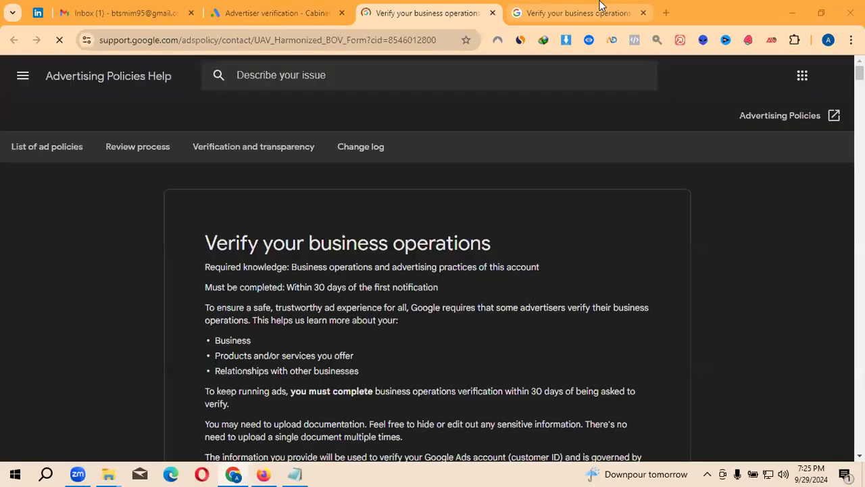
scroll(455, 217, down, 2)
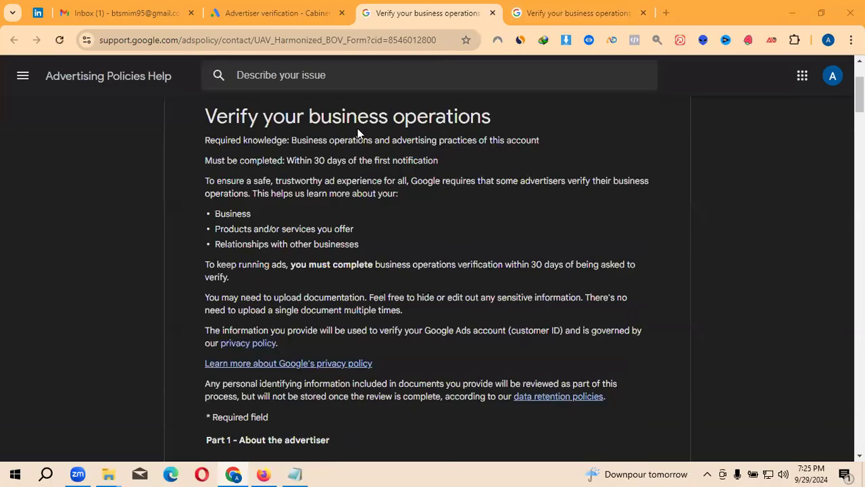
drag(207, 119, 282, 145)
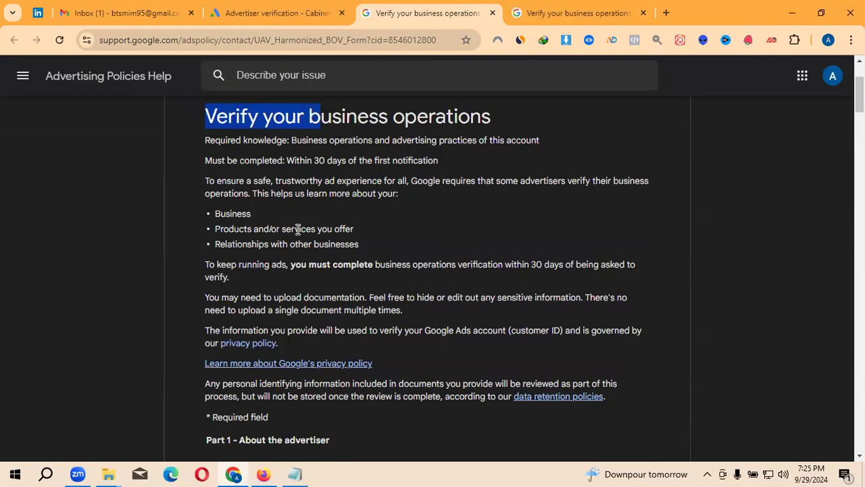
scroll(297, 229, down, 1)
scroll(296, 228, up, 3)
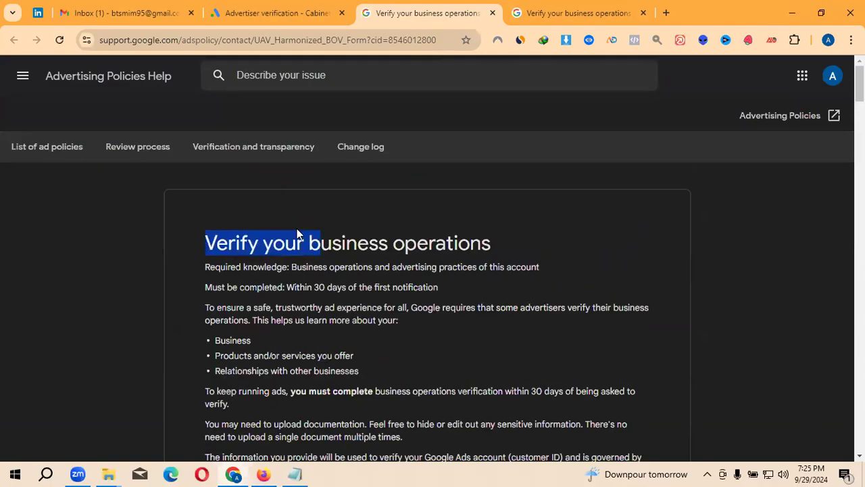
scroll(311, 235, down, 3)
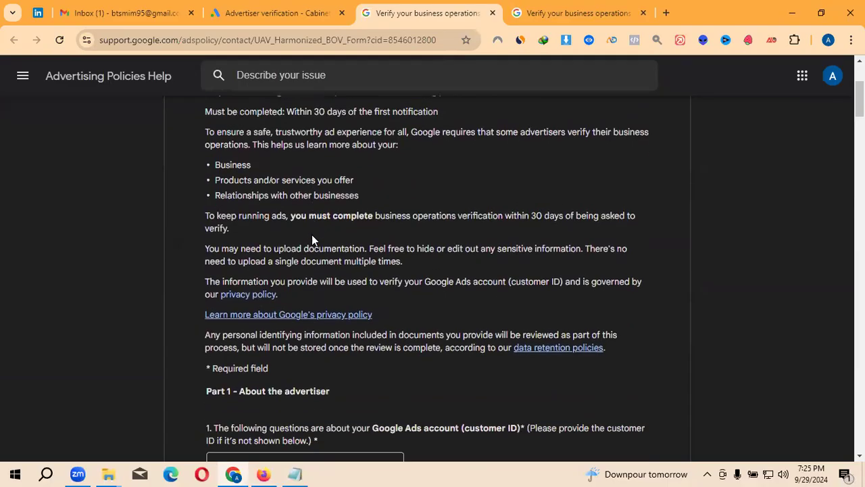
scroll(312, 235, down, 1)
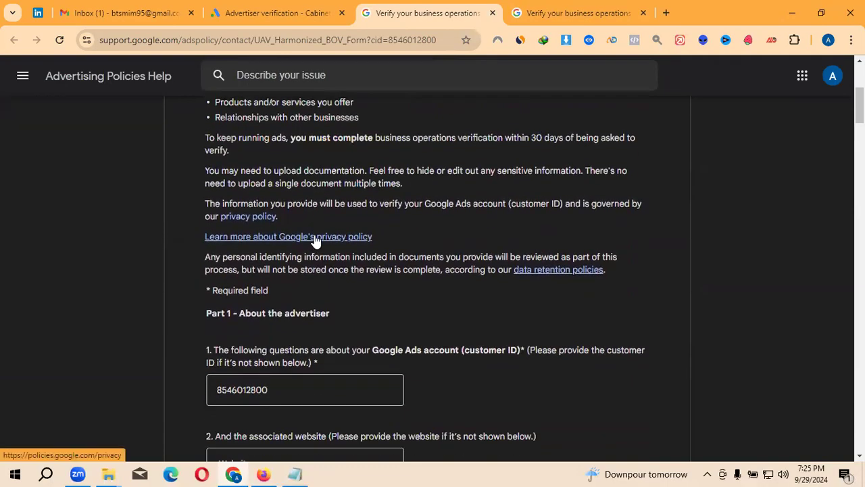
scroll(316, 241, down, 1)
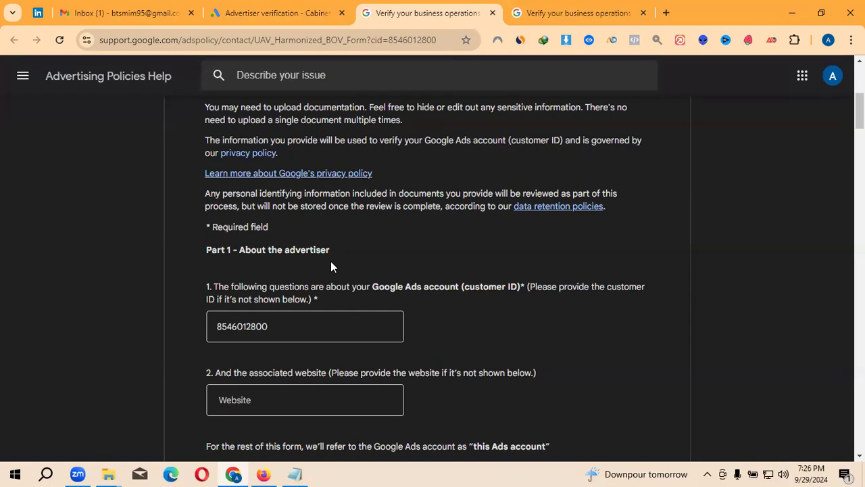
scroll(331, 263, down, 1)
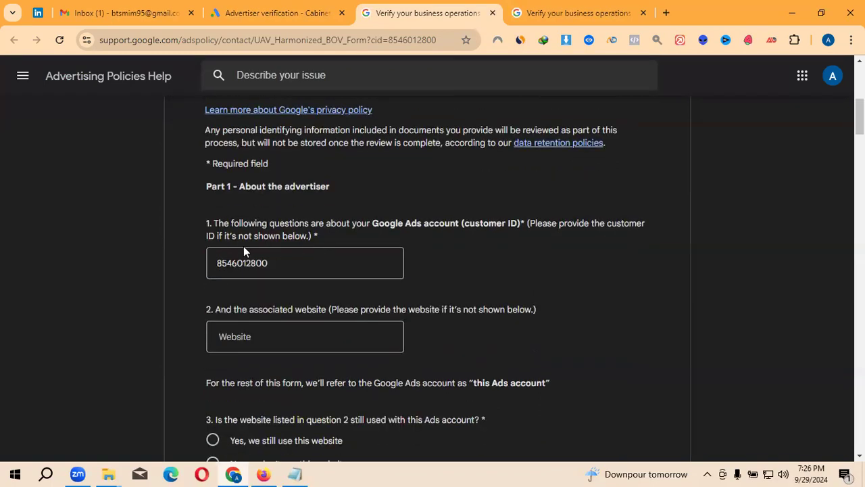
drag(214, 225, 308, 230)
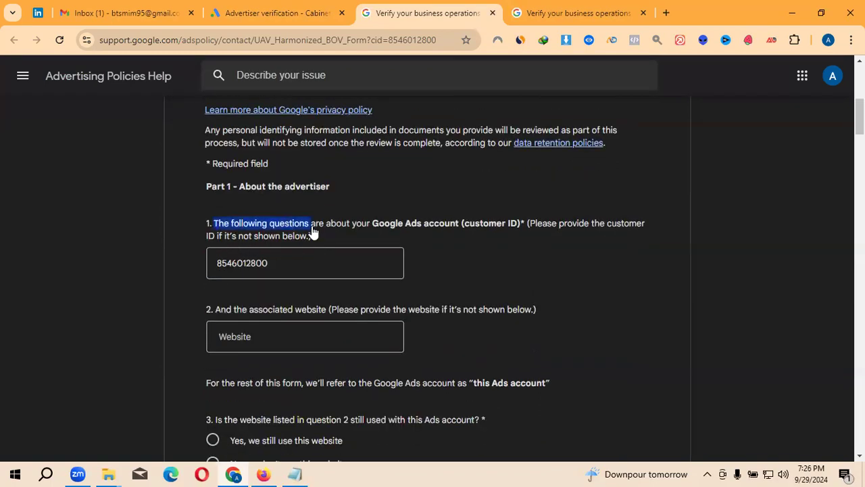
click(277, 249)
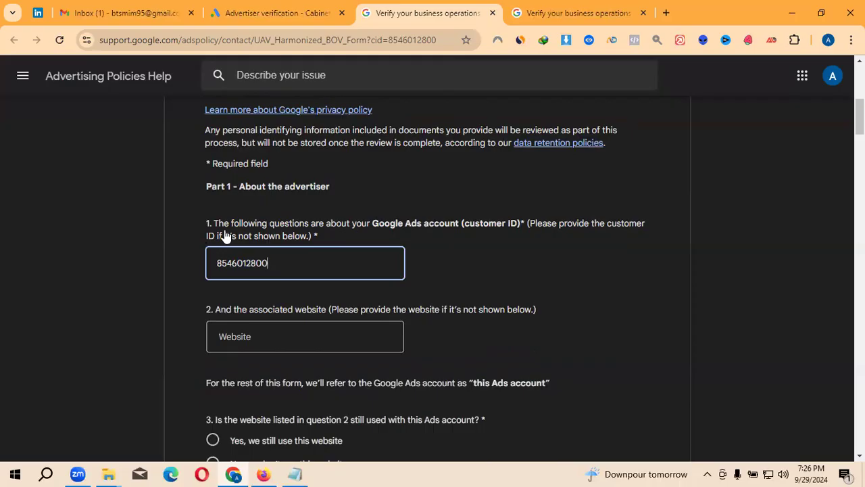
double_click(291, 264)
click(275, 7)
drag(709, 73, 758, 71)
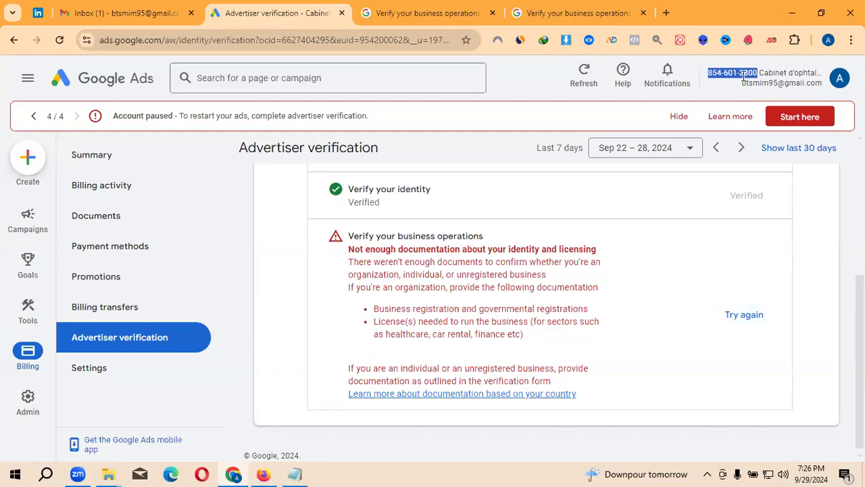
click(454, 5)
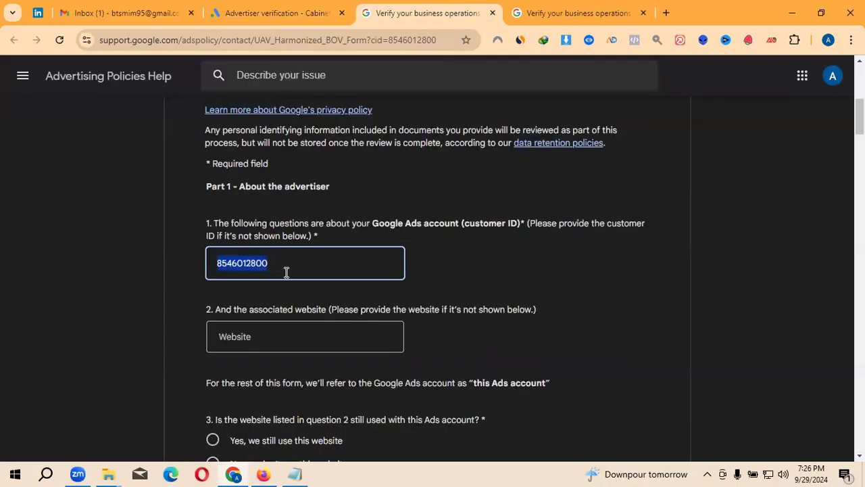
click(264, 268)
drag(245, 269, 266, 268)
click(293, 262)
scroll(294, 261, down, 1)
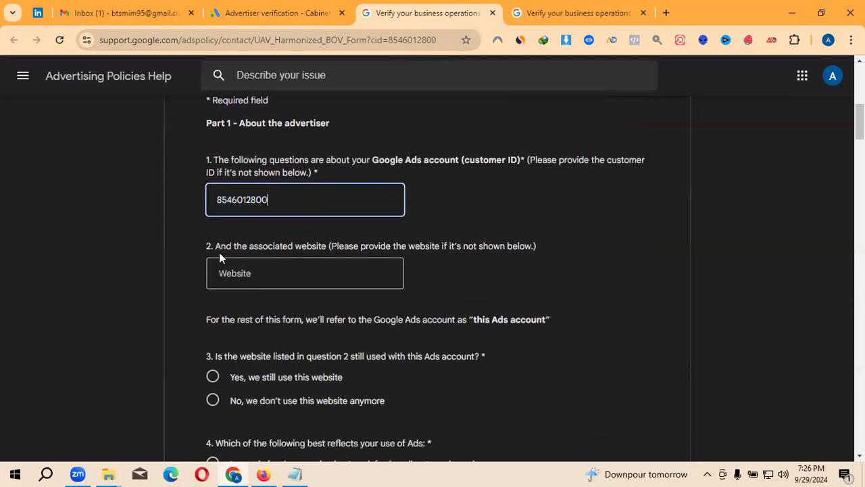
click(236, 257)
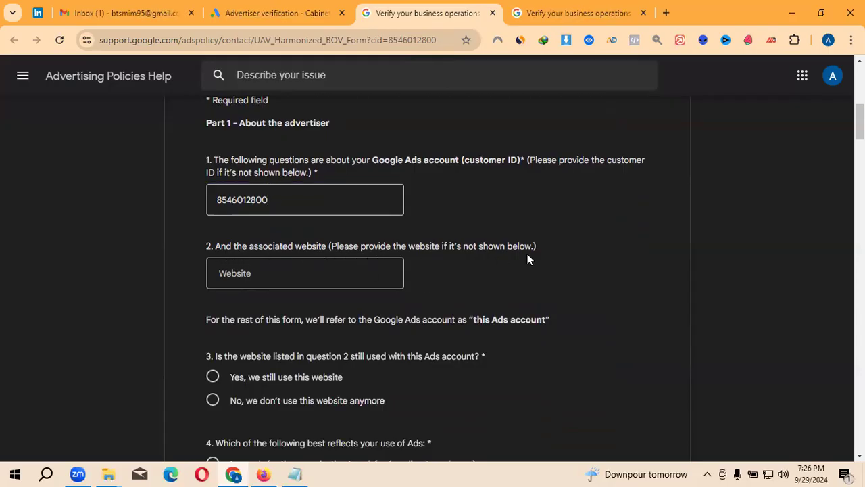
click(340, 263)
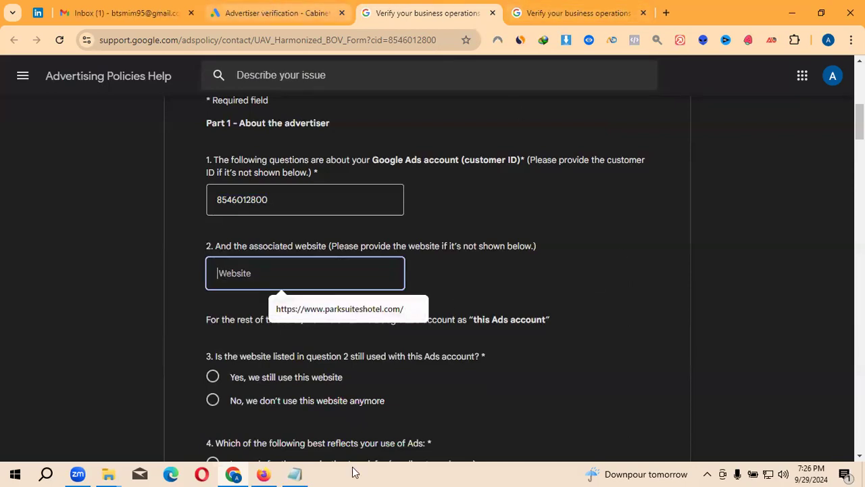
click(295, 474)
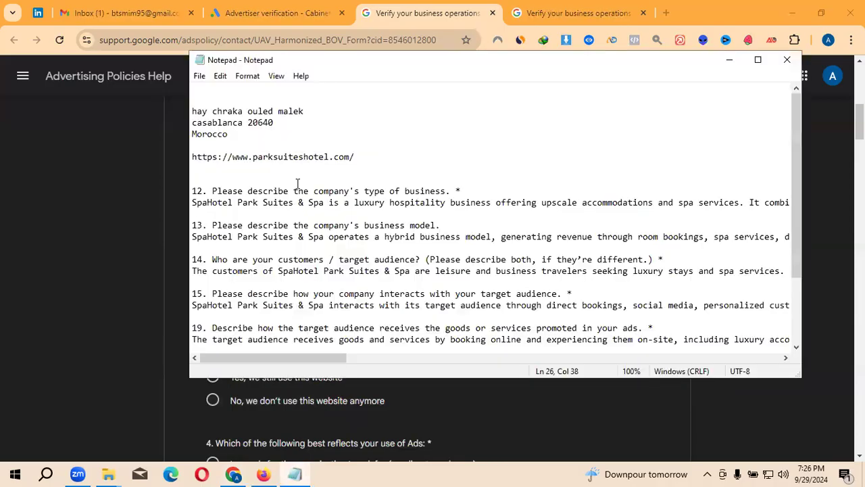
drag(355, 157, 192, 157)
key(ctrl+c)
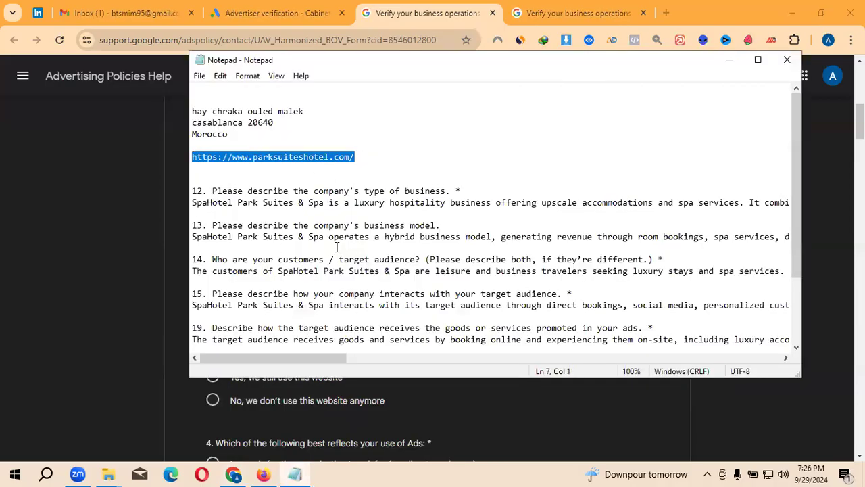
click(305, 474)
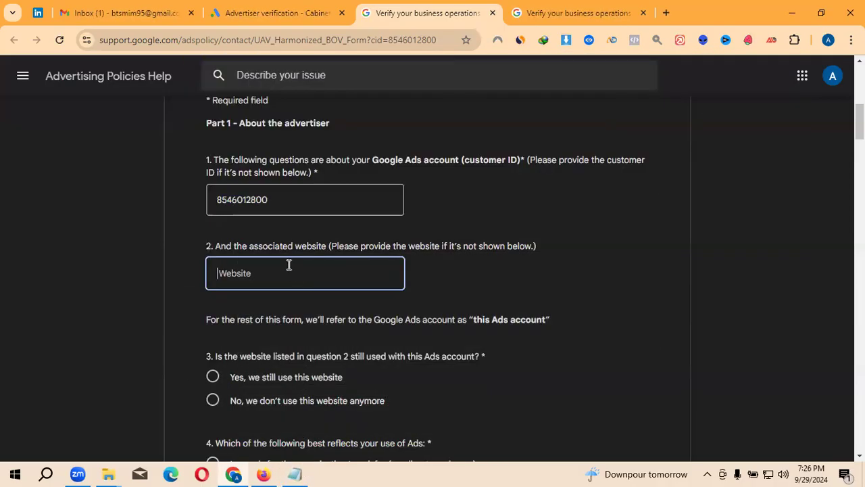
key(ctrl+v)
click(485, 280)
scroll(485, 280, down, 1)
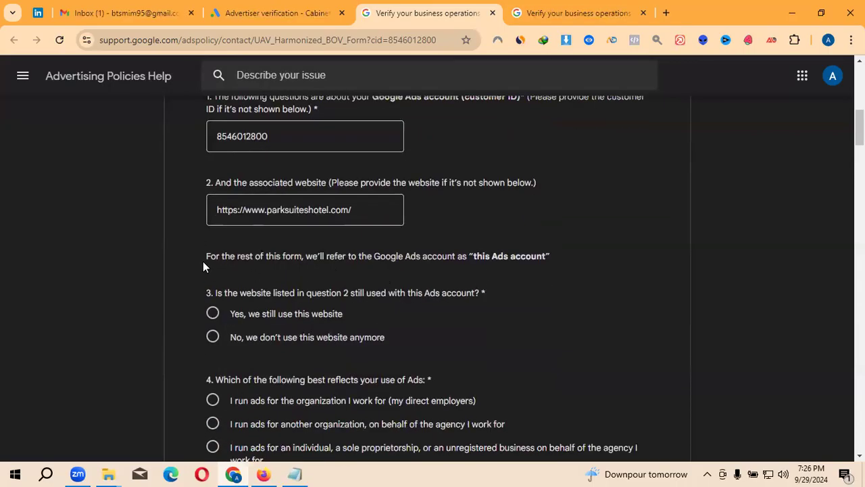
drag(204, 261, 512, 274)
click(511, 273)
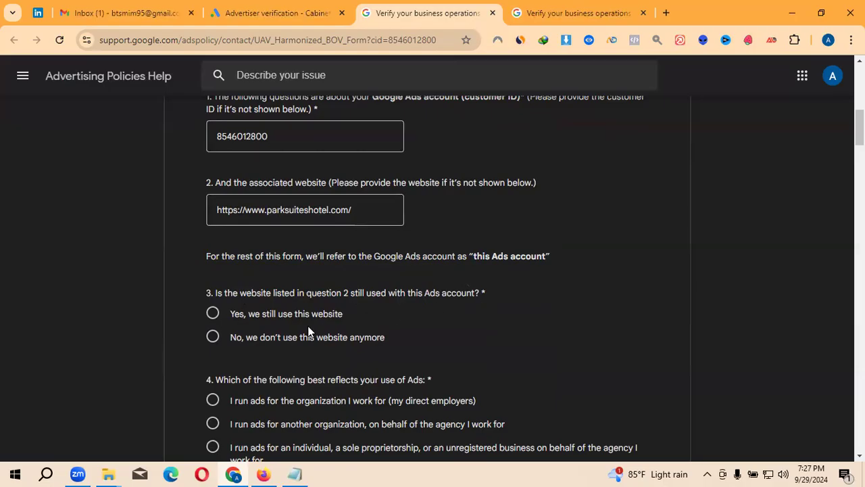
- Answer 'Yes' to question 3, confirming the website is still in use
click(247, 344)
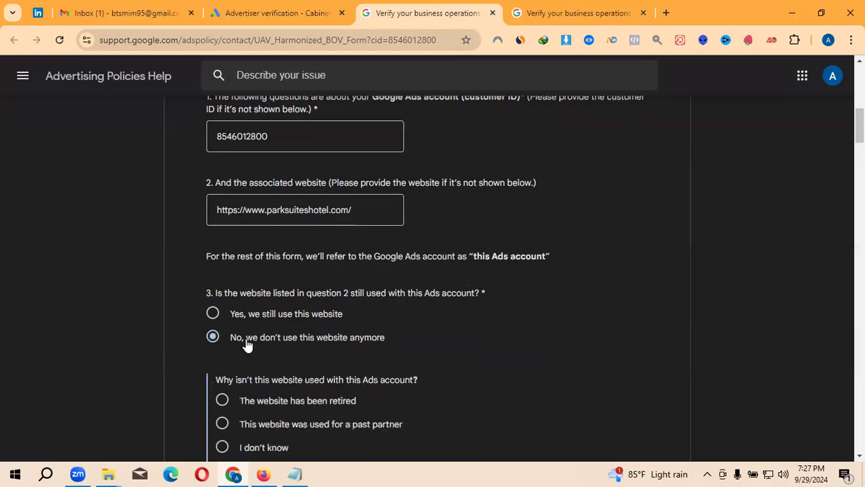
scroll(270, 331, down, 1)
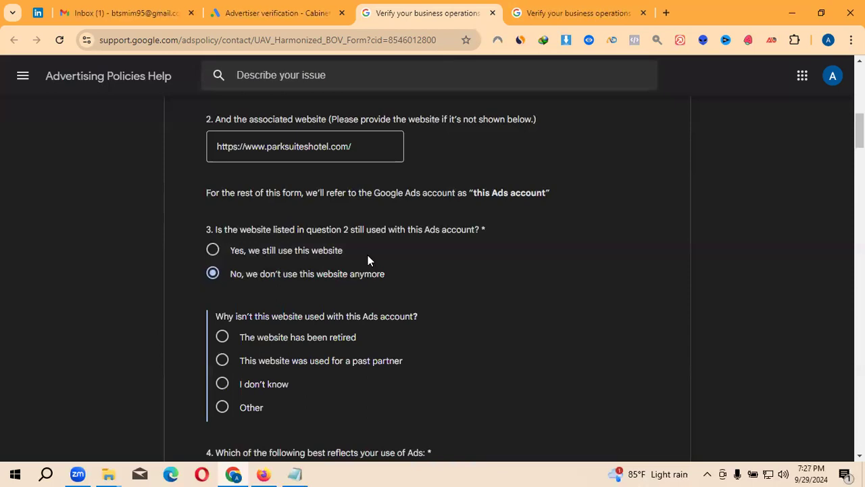
click(323, 253)
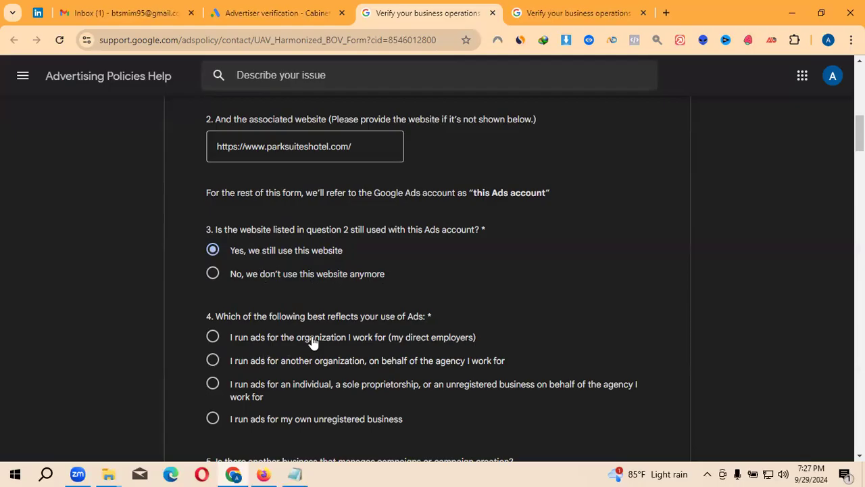
- Choose 'I run ads for my own unregistered business' for question 4 and begin the Legal Name answer
scroll(307, 335, down, 1)
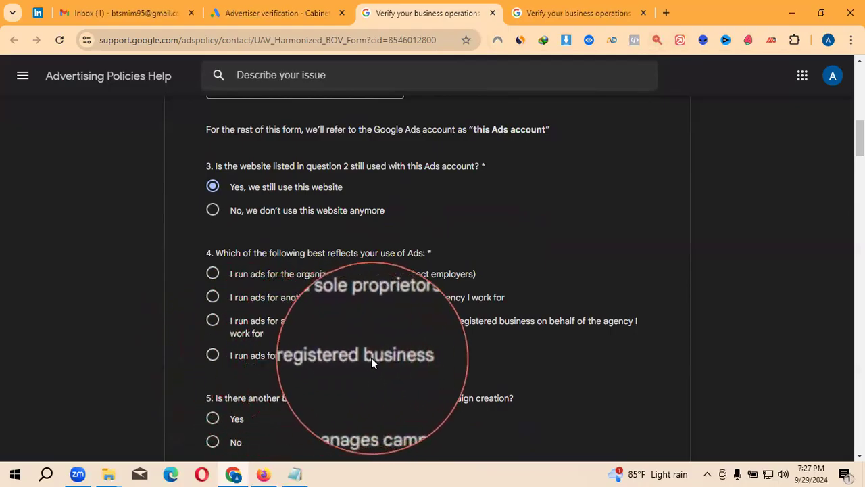
click(213, 357)
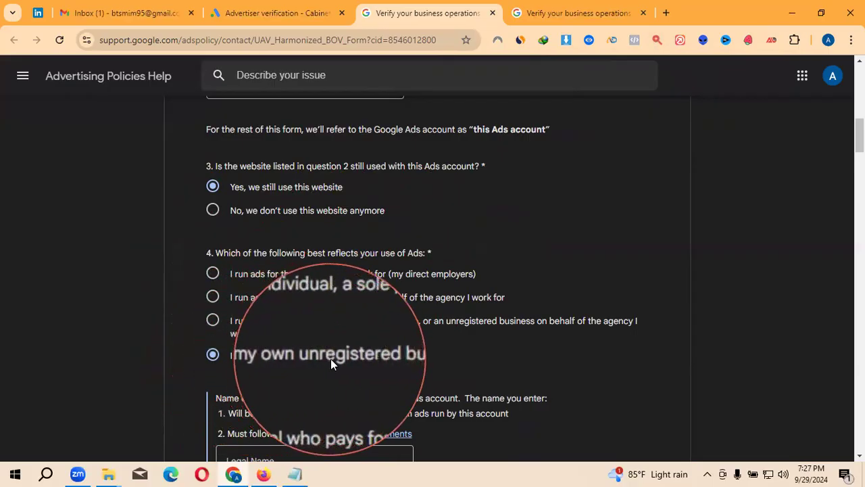
click(362, 361)
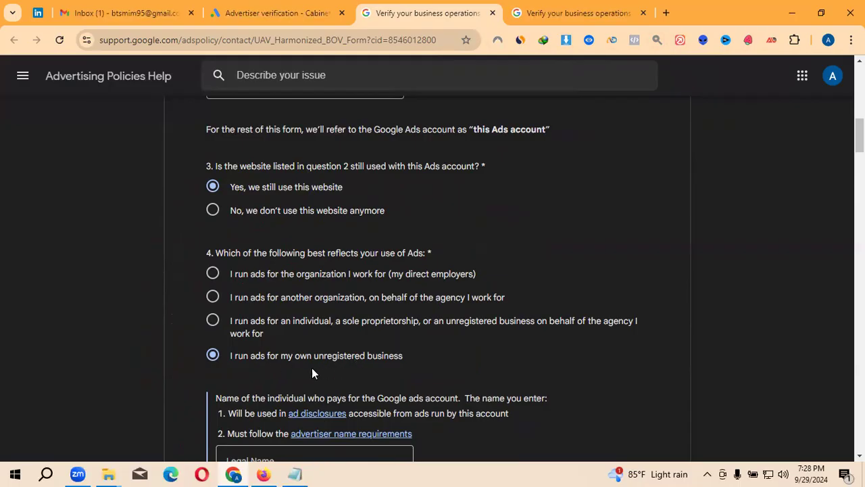
scroll(256, 363, down, 1)
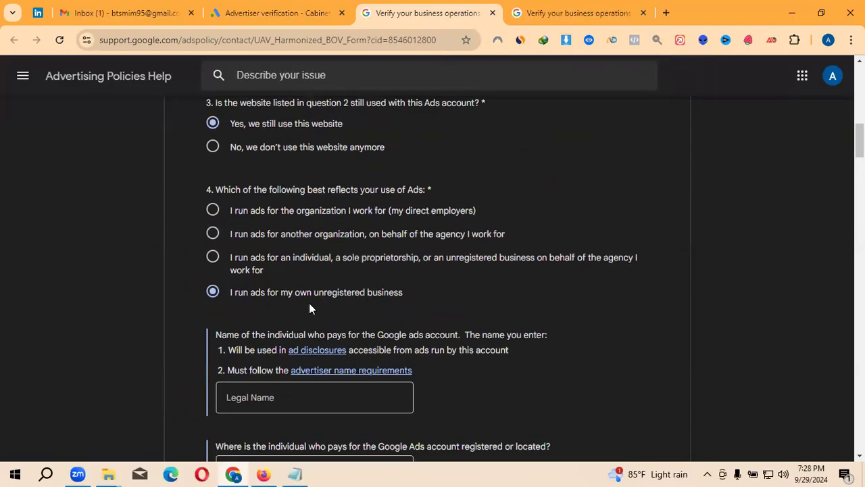
scroll(372, 316, down, 1)
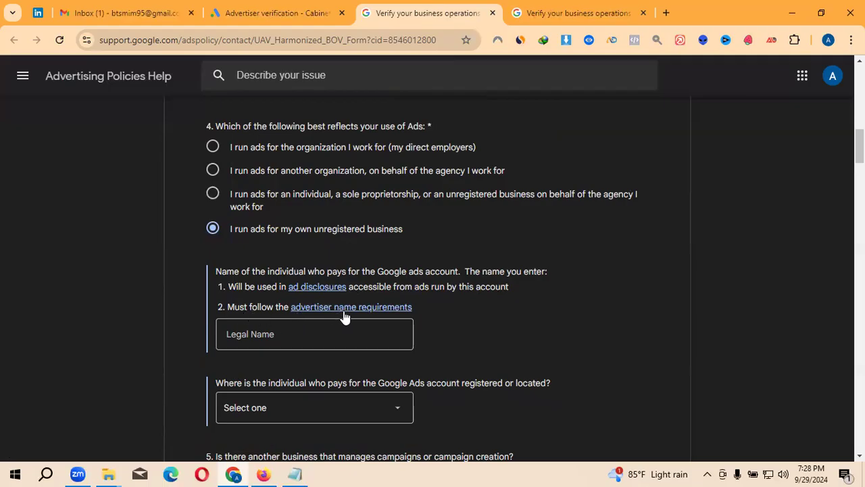
click(332, 340)
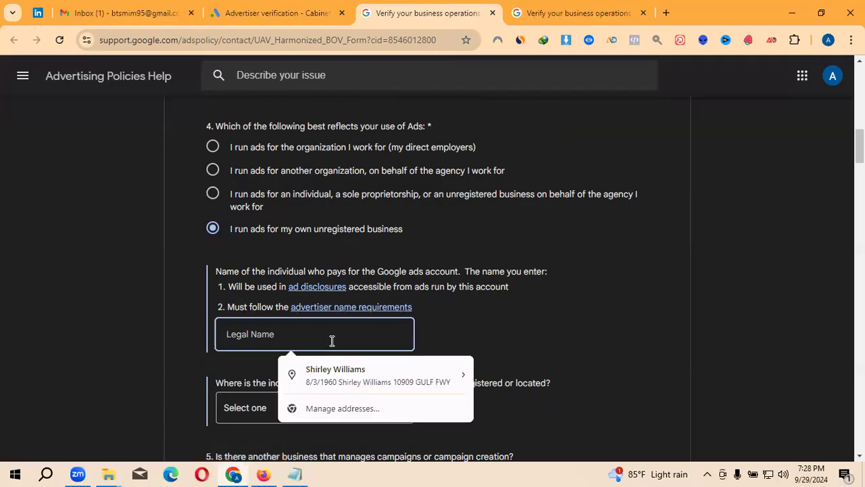
- Copy the payer's verified name from Payer details in Google Ads billing settings
click(287, 9)
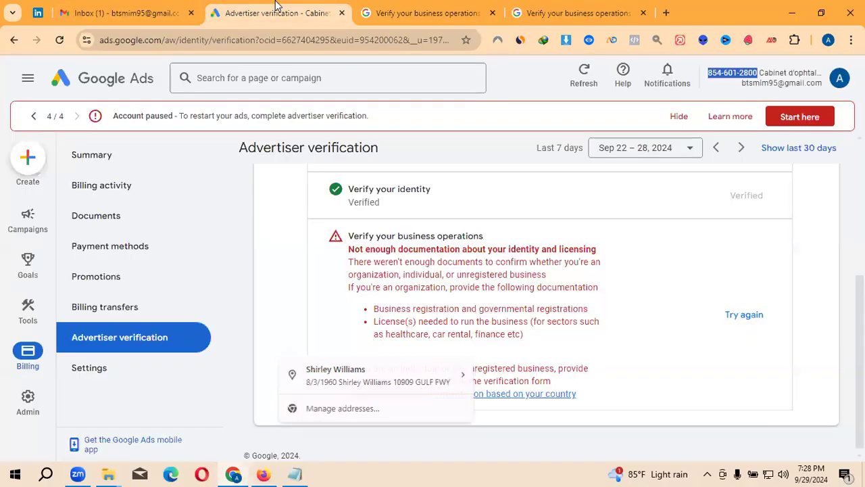
click(112, 365)
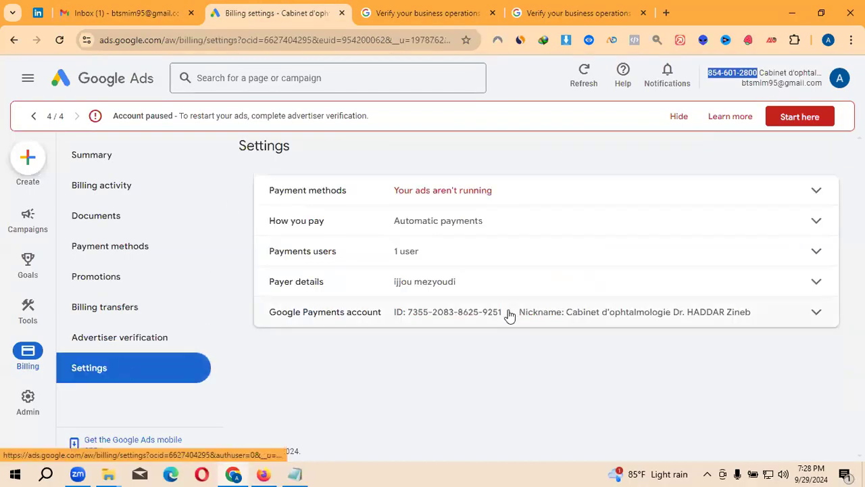
click(318, 282)
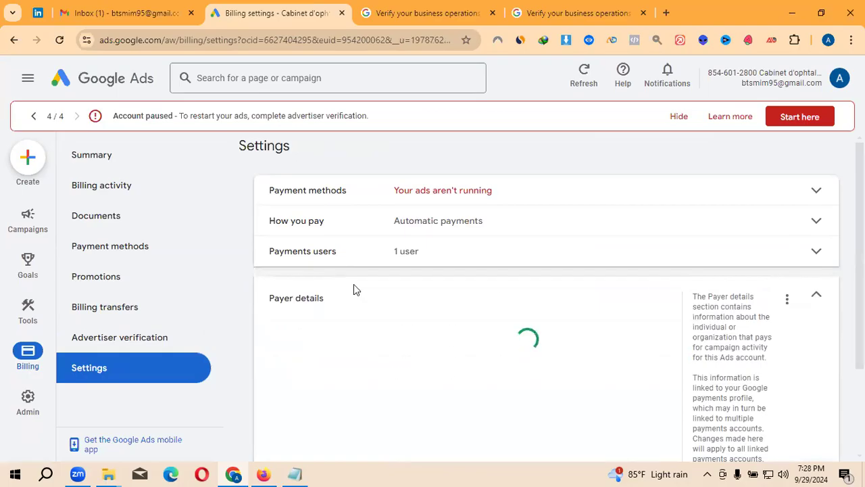
scroll(409, 295, down, 2)
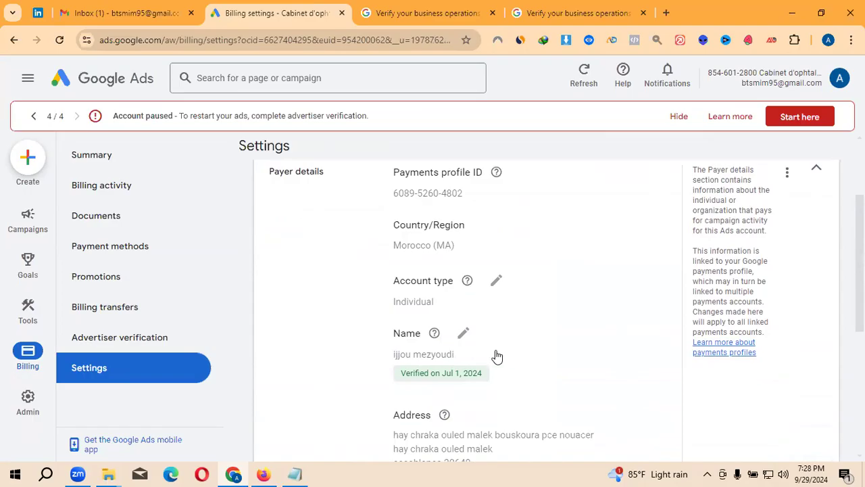
drag(588, 361, 412, 353)
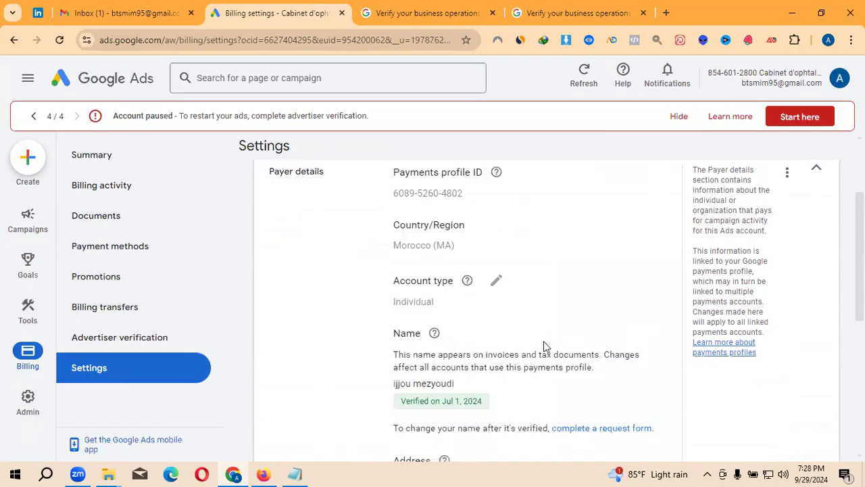
drag(475, 383, 408, 383)
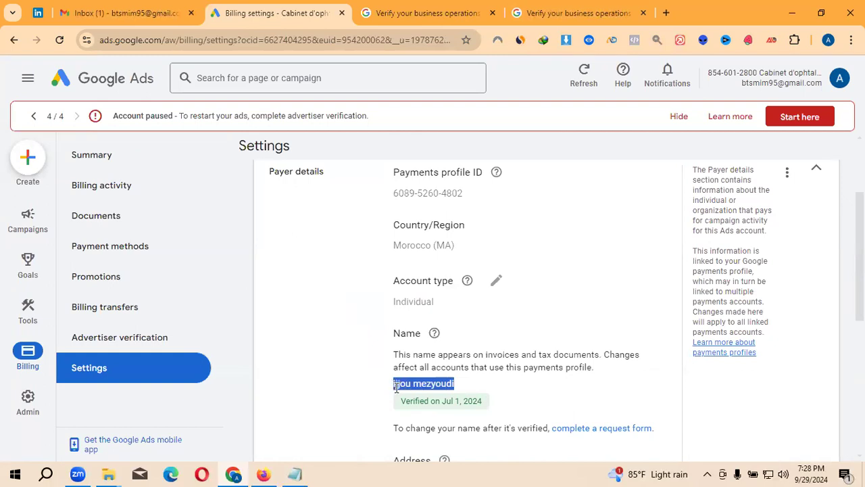
- Paste the payer's name into the verification form's Legal Name field
click(432, 14)
scroll(369, 352, down, 1)
click(307, 354)
click(304, 353)
scroll(311, 338, down, 1)
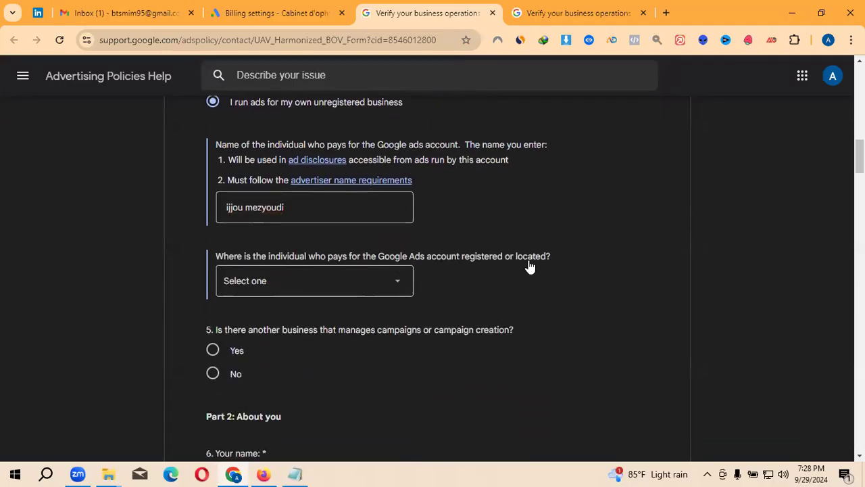
- Set the payer location to Morocco and answer No to question 5
click(399, 290)
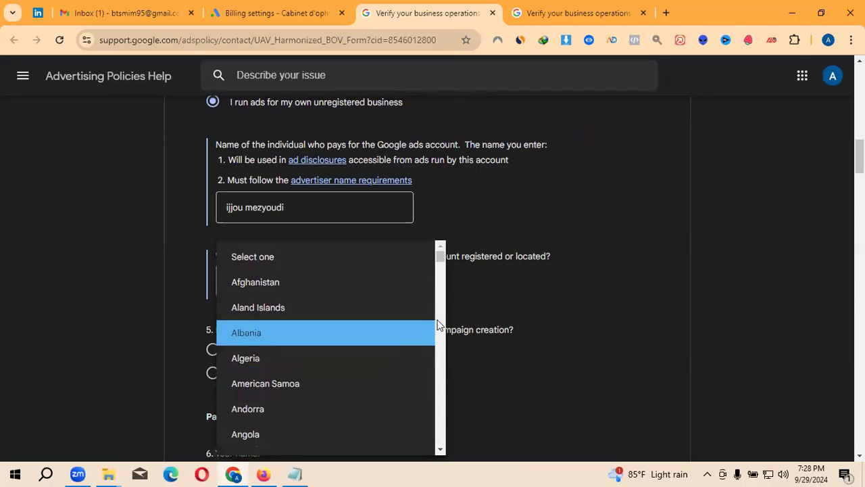
click(444, 301)
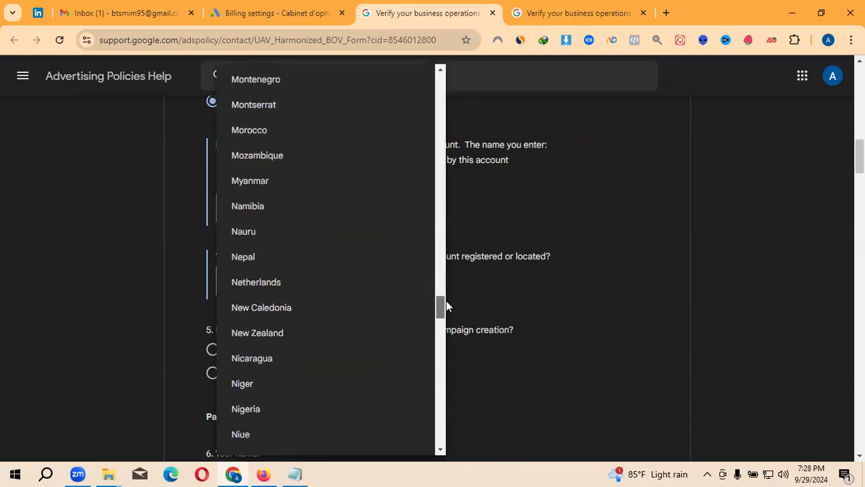
scroll(315, 349, up, 3)
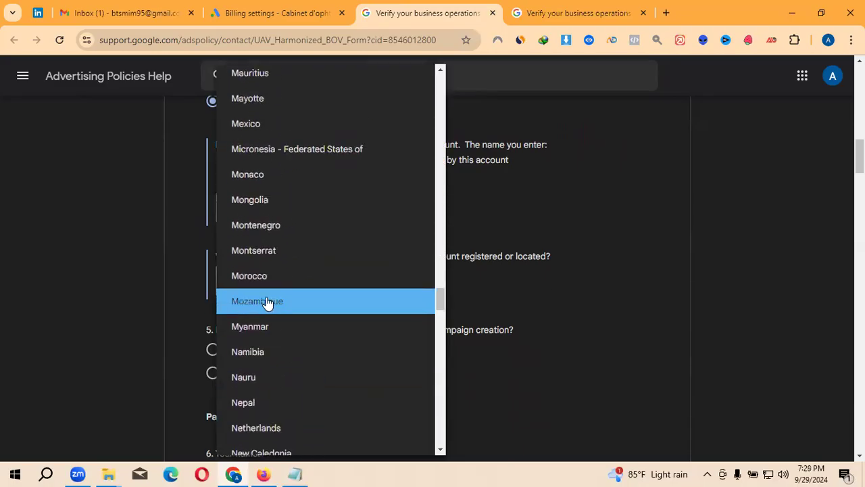
click(263, 276)
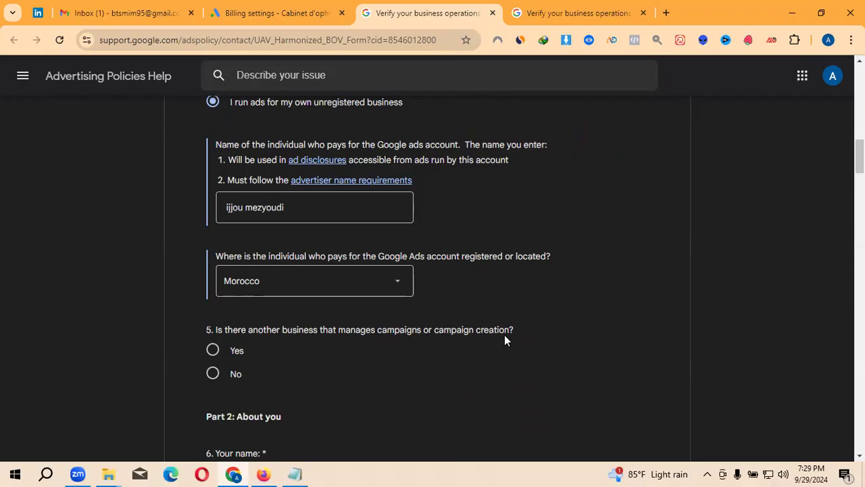
click(235, 377)
- Fill Your name with the payer's name and the company name with Hotel Park Suites & Spa
scroll(254, 379, down, 2)
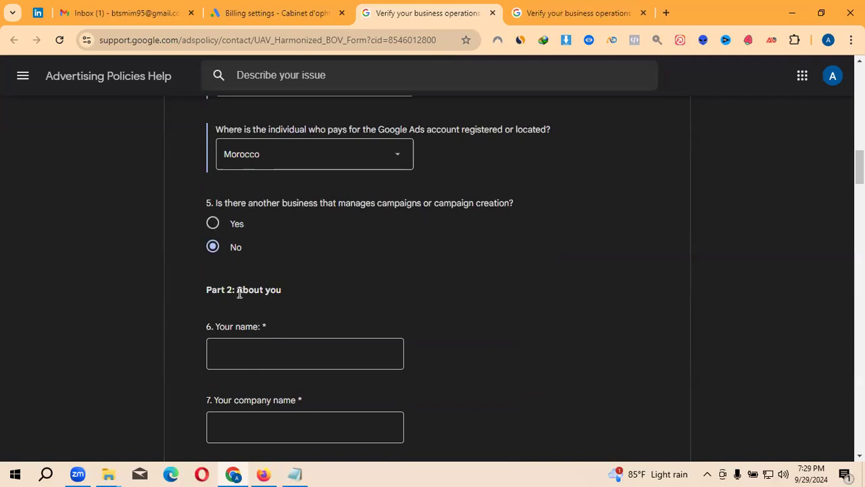
click(262, 359)
scroll(263, 356, down, 1)
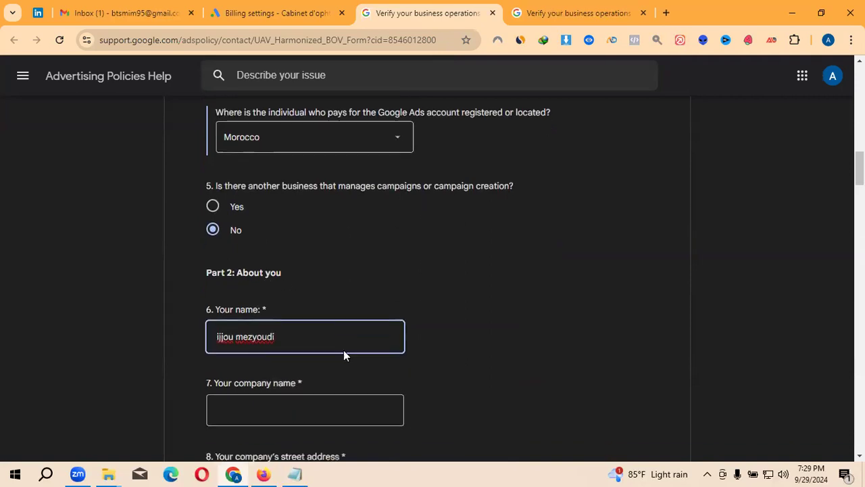
click(295, 358)
click(325, 399)
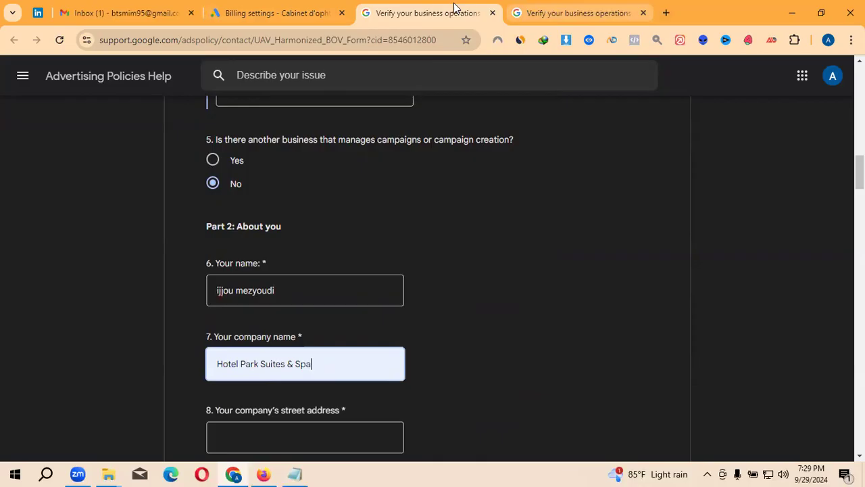
click(263, 474)
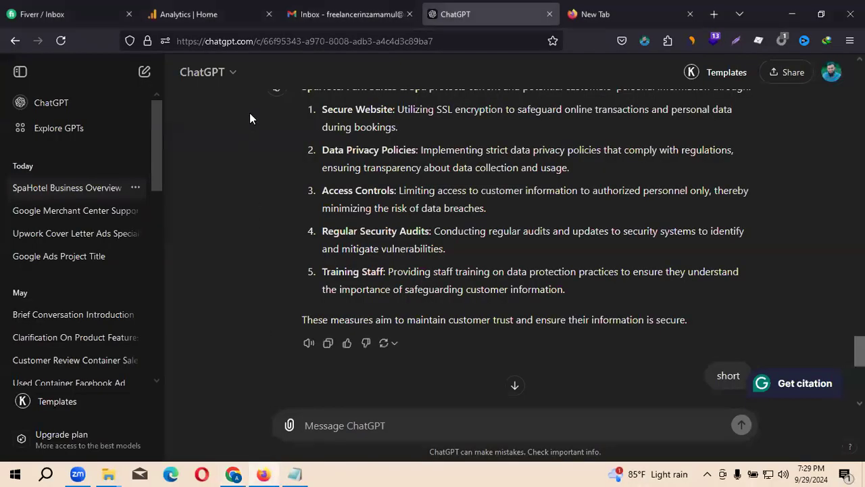
- Open a blank Firefox tab and get the hotel's website address from the Notepad notes
click(579, 5)
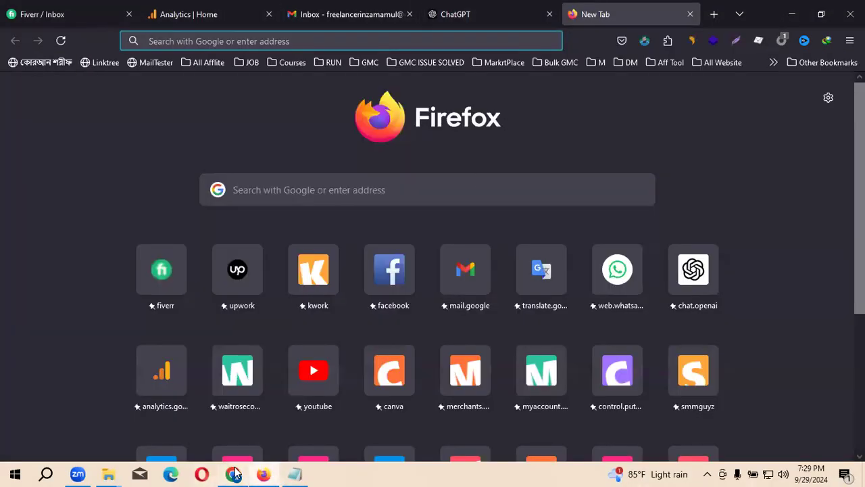
click(294, 474)
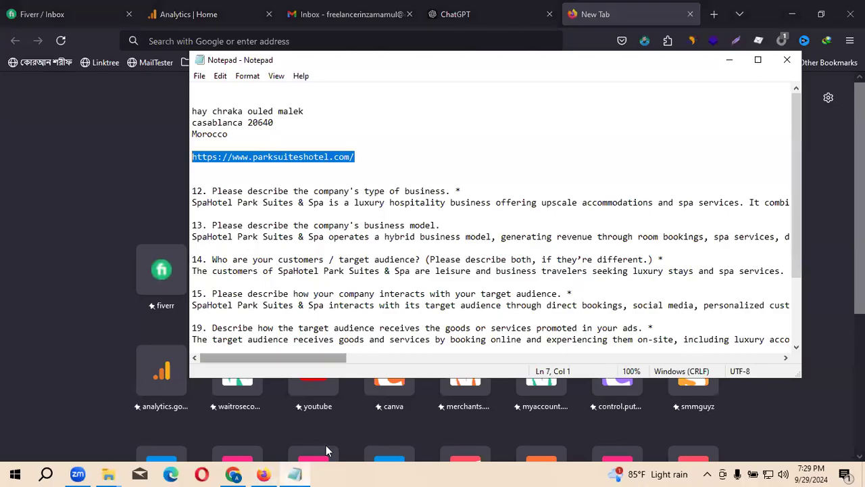
click(234, 474)
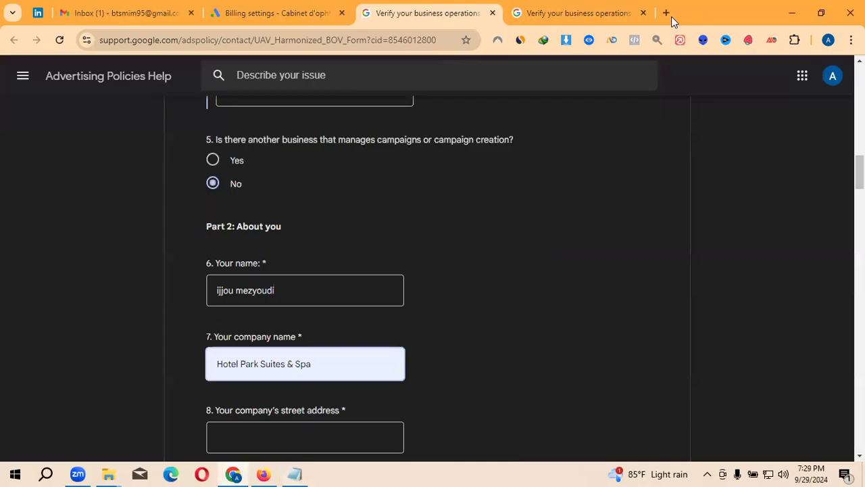
- Load parksuiteshotel.com in a new tab, check its footer, then return to the form
click(666, 13)
text(parksuiteshotel.com)
key(Return)
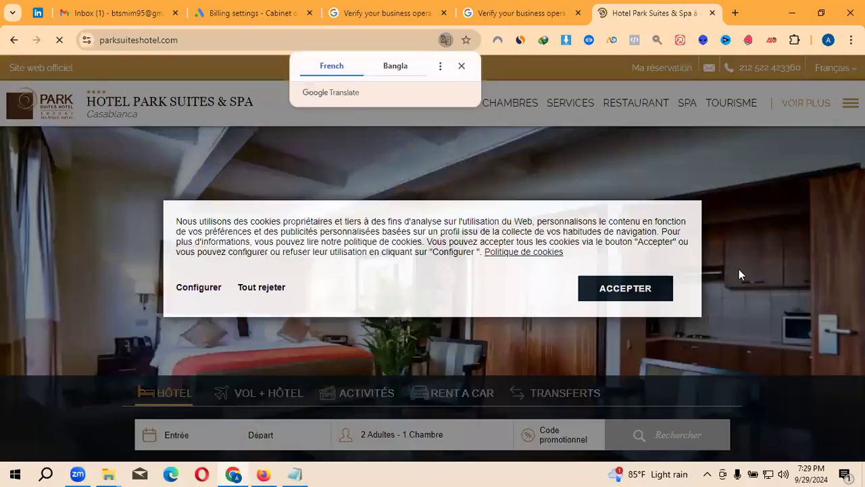
scroll(617, 267, down, 15)
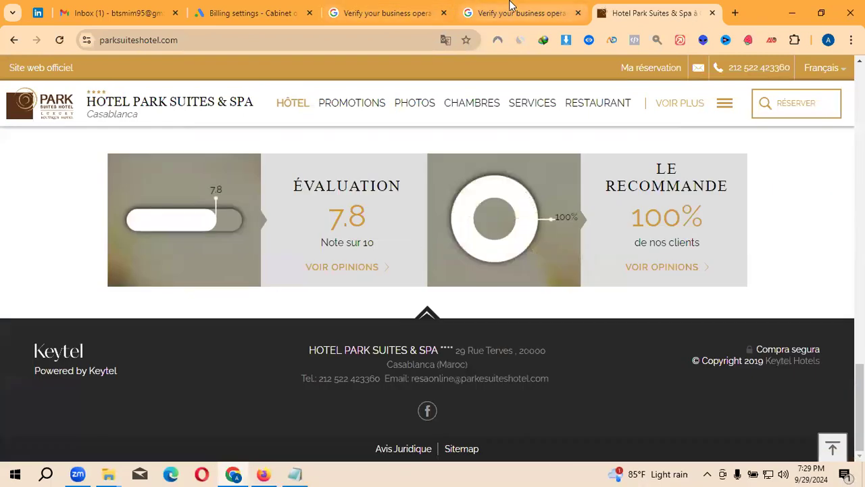
click(382, 13)
scroll(376, 365, down, 1)
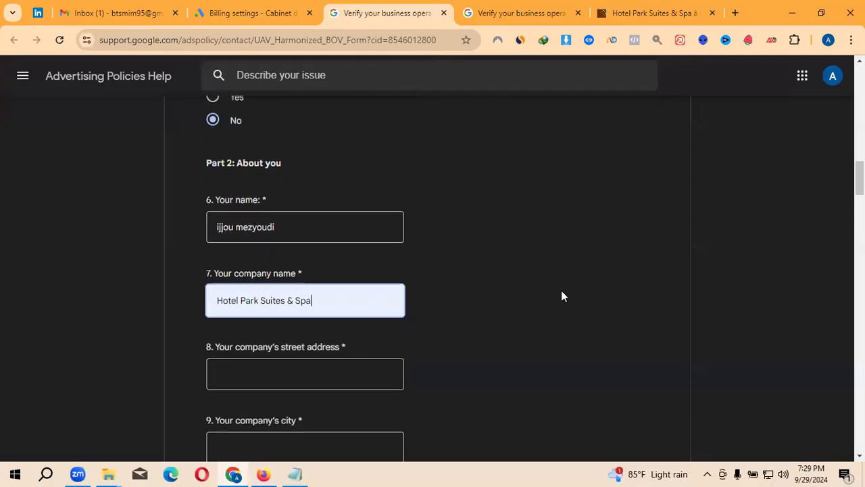
- Copy the payer's verified address lines from Google Ads billing settings for the street address
click(267, 378)
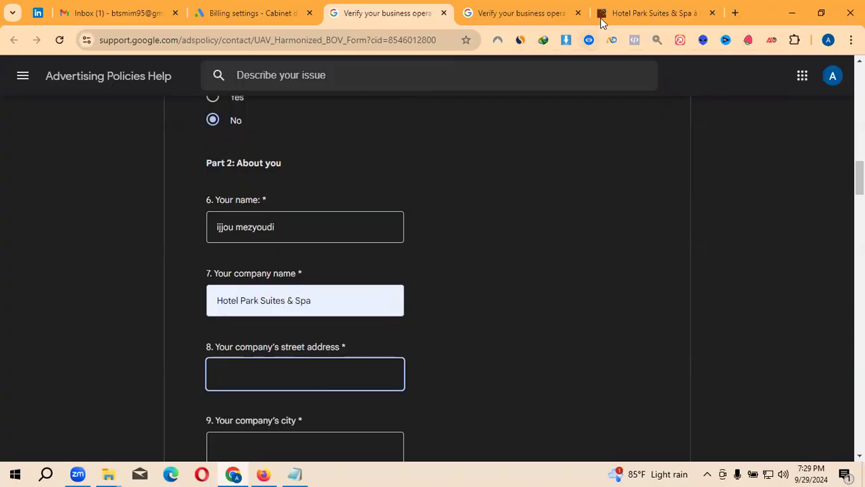
click(256, 10)
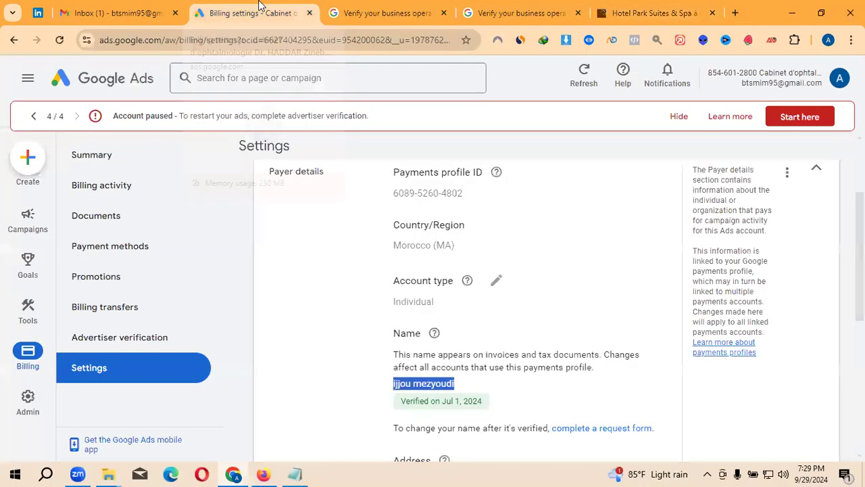
scroll(436, 392, down, 1)
scroll(436, 392, down, 2)
drag(394, 241, 465, 267)
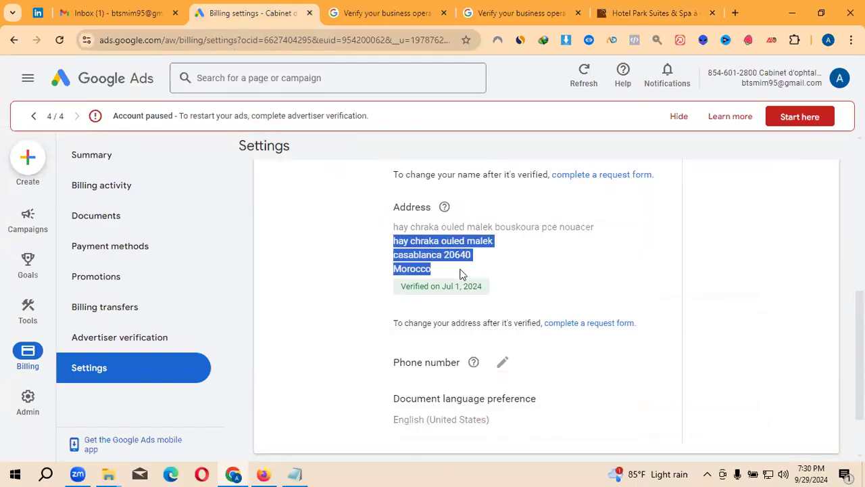
click(657, 39)
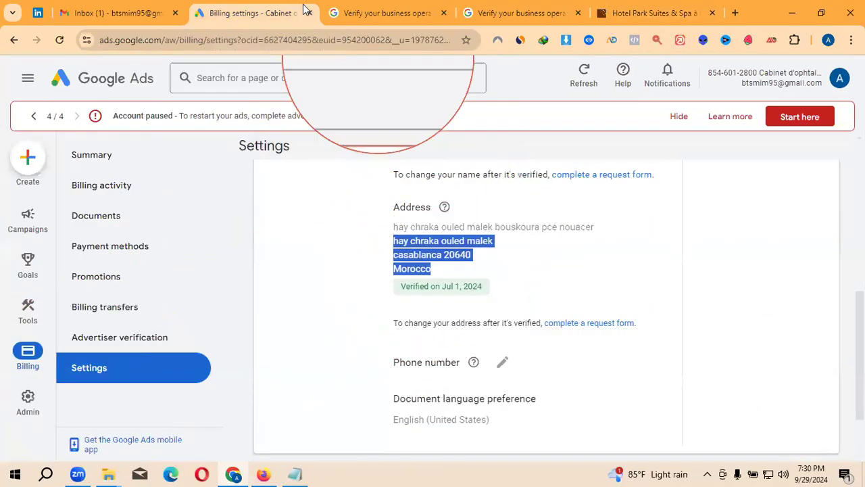
click(365, 6)
- Paste the payer's address into Street address and move the city into the City answer
key(ctrl+v)
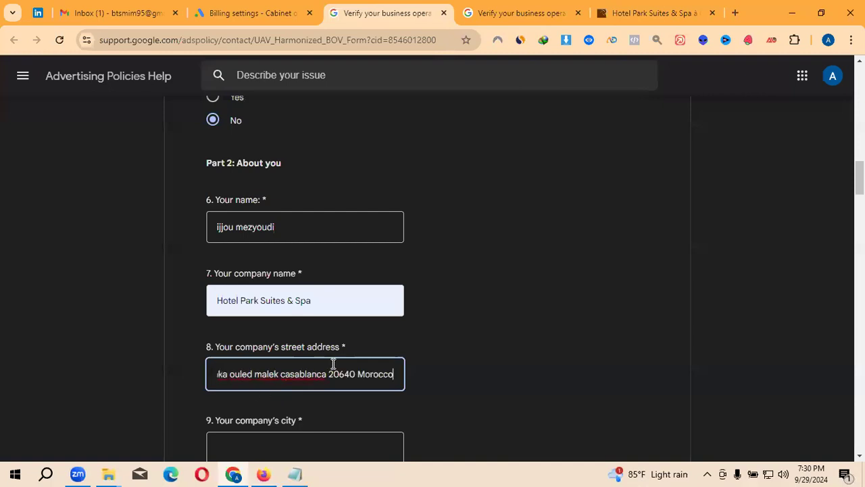
scroll(391, 306, down, 1)
scroll(345, 323, down, 1)
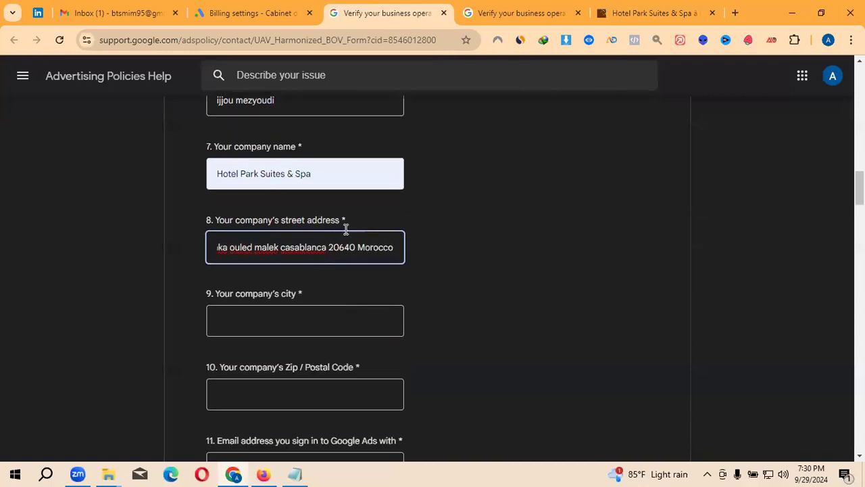
click(260, 322)
drag(288, 248, 357, 247)
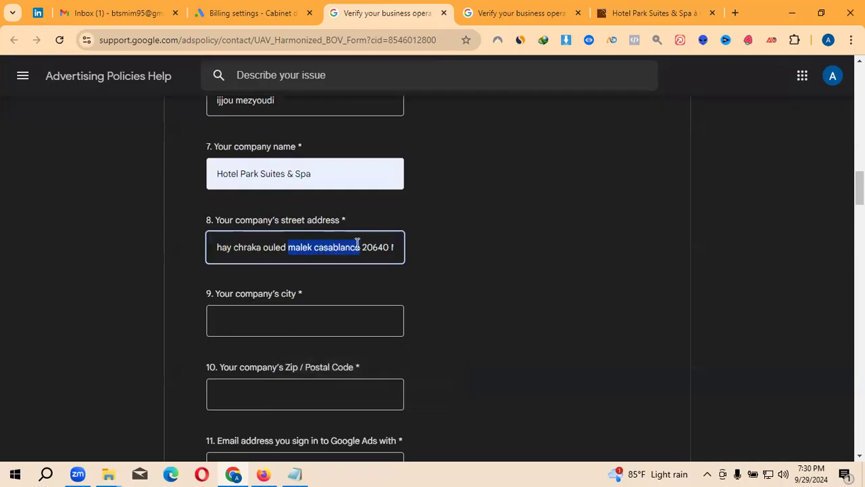
key(ctrl+x)
click(280, 326)
key(ctrl+v)
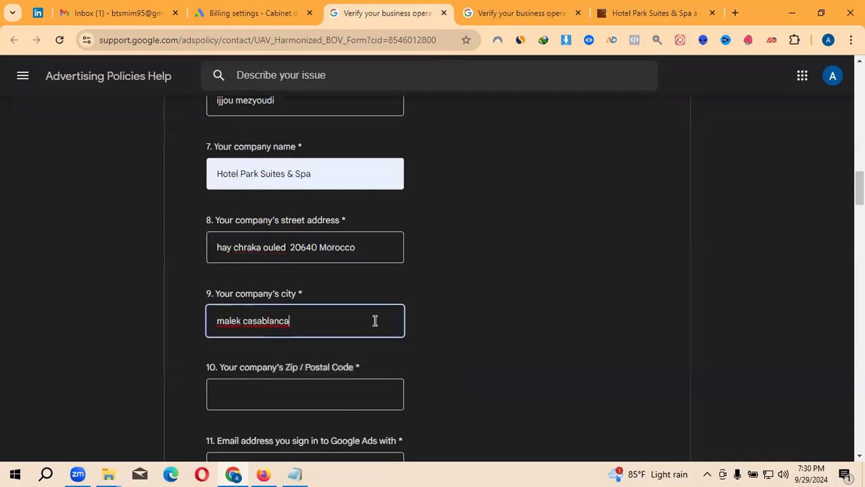
- Move the postal code into Zip / Postal Code and fill the suggested sign-in email
drag(291, 251, 319, 249)
key(ctrl+x)
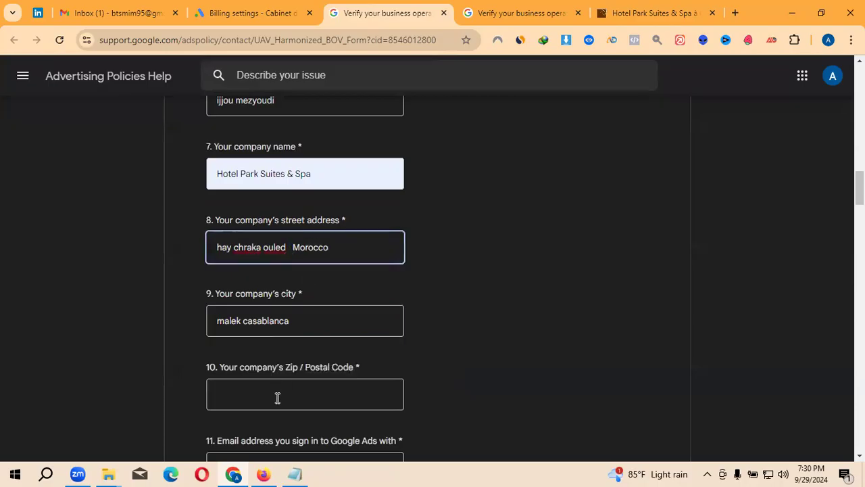
click(279, 395)
key(ctrl+v)
scroll(469, 316, down, 1)
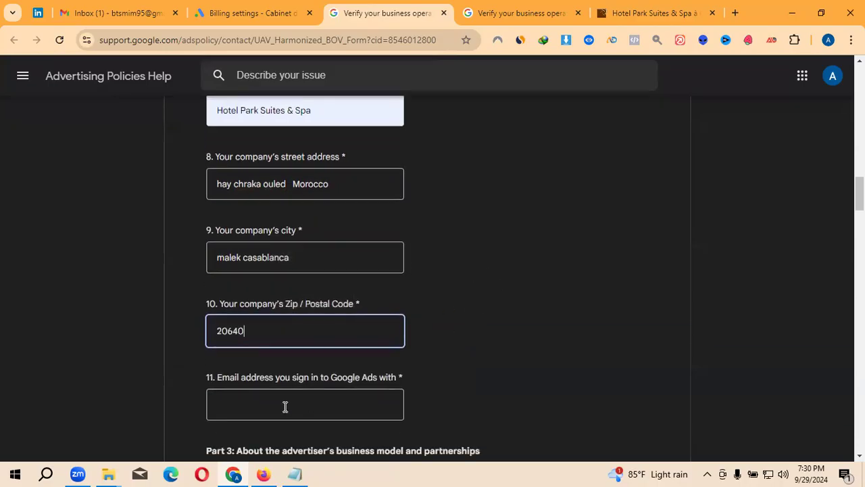
click(293, 401)
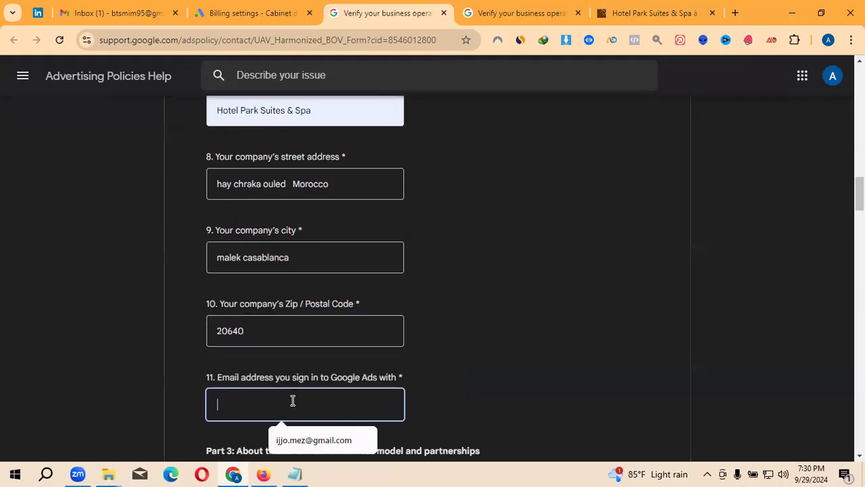
click(323, 440)
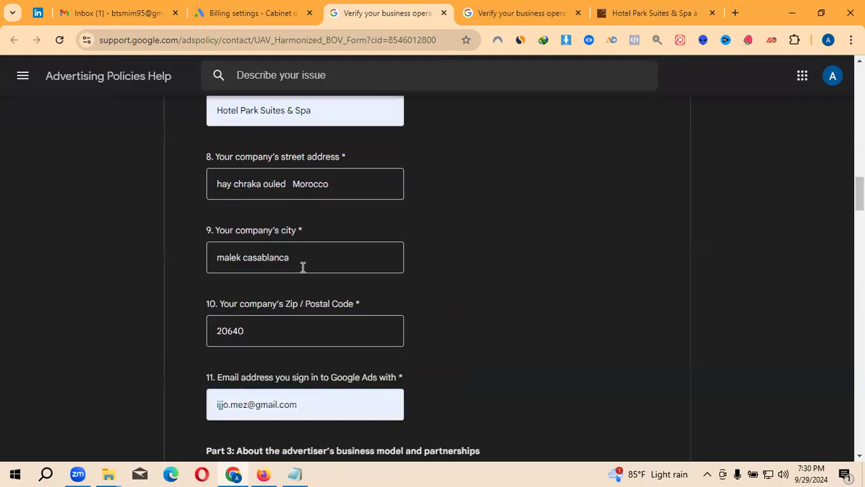
- Delete 'Morocco' from the street address so it holds only the street
scroll(302, 267, up, 1)
click(342, 175)
click(352, 248)
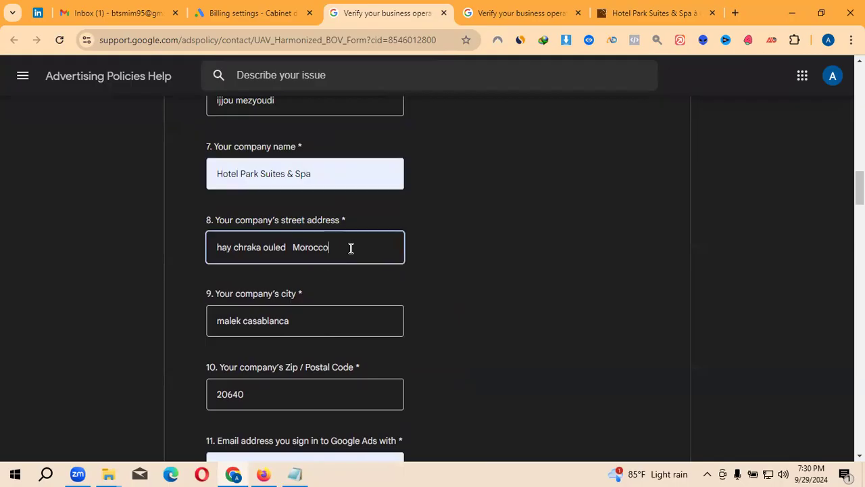
double_click(300, 253)
key(BackSpace)
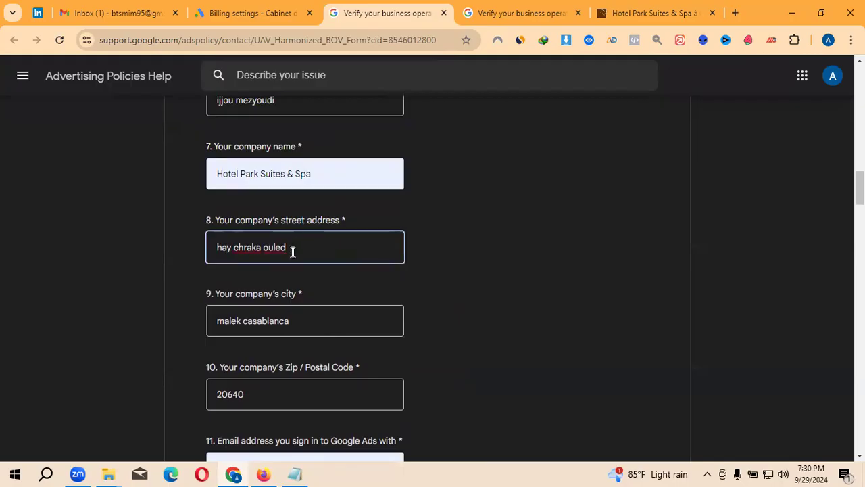
click(294, 253)
click(560, 246)
scroll(393, 323, down, 1)
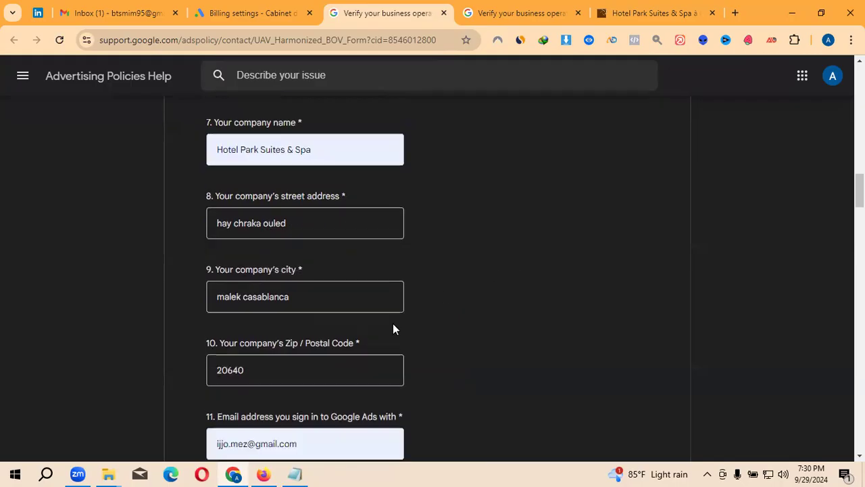
scroll(262, 362, down, 1)
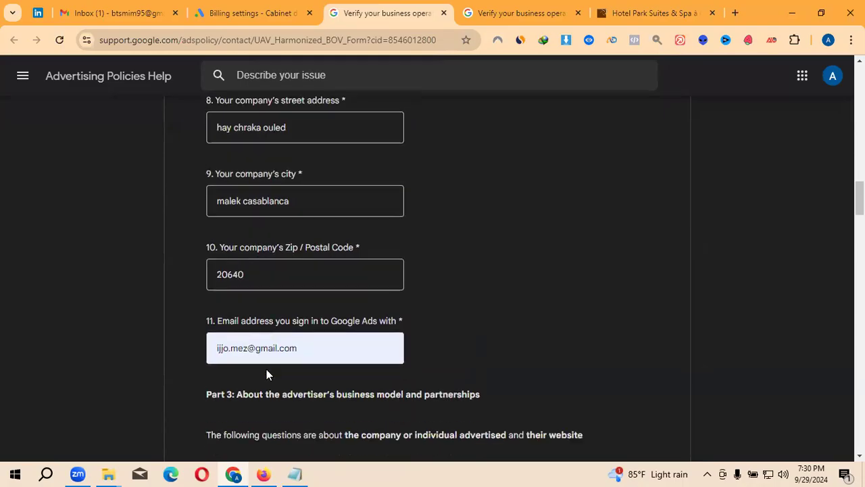
scroll(332, 340, down, 3)
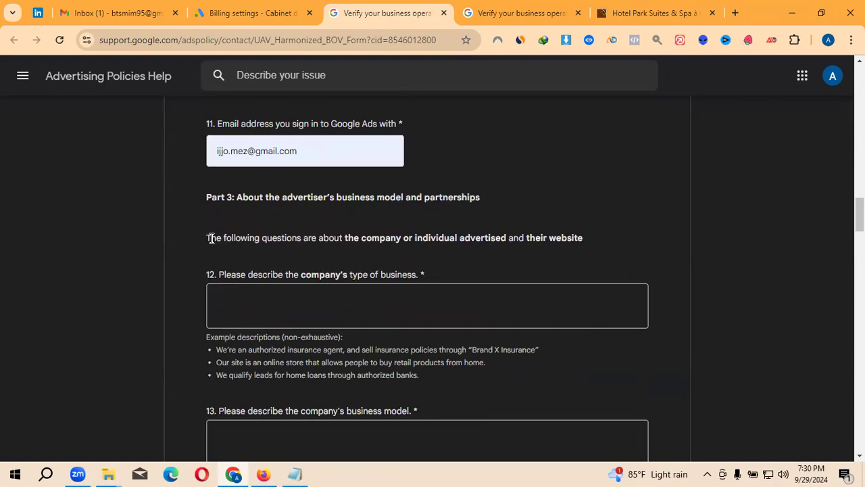
- Read question 12 and its example business descriptions with the screen magnifier on
drag(211, 238, 292, 250)
drag(350, 252, 451, 250)
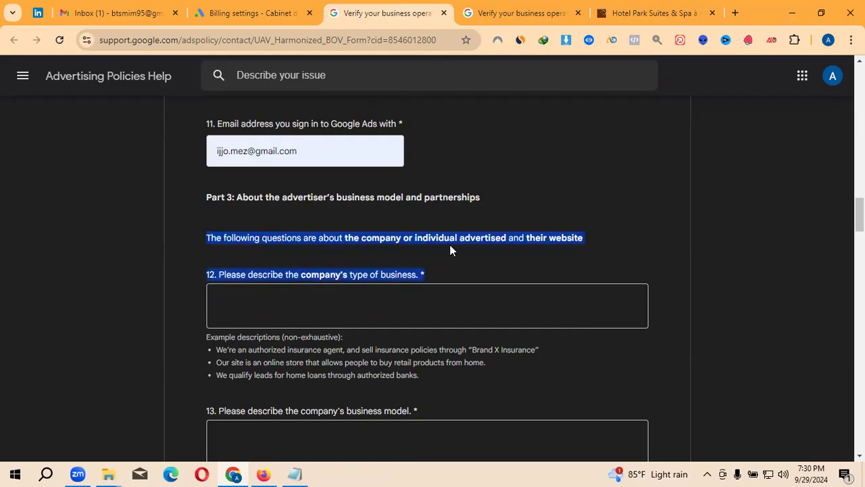
click(567, 243)
drag(538, 243, 582, 244)
click(315, 247)
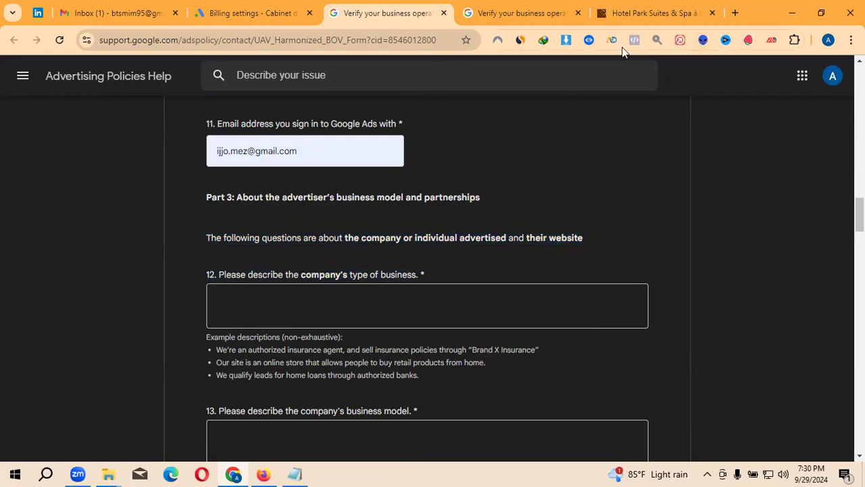
click(659, 40)
drag(204, 276, 276, 282)
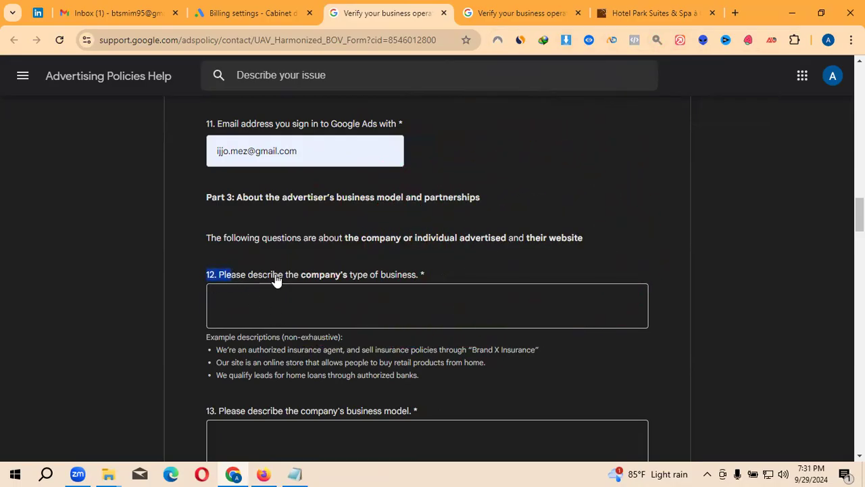
click(284, 285)
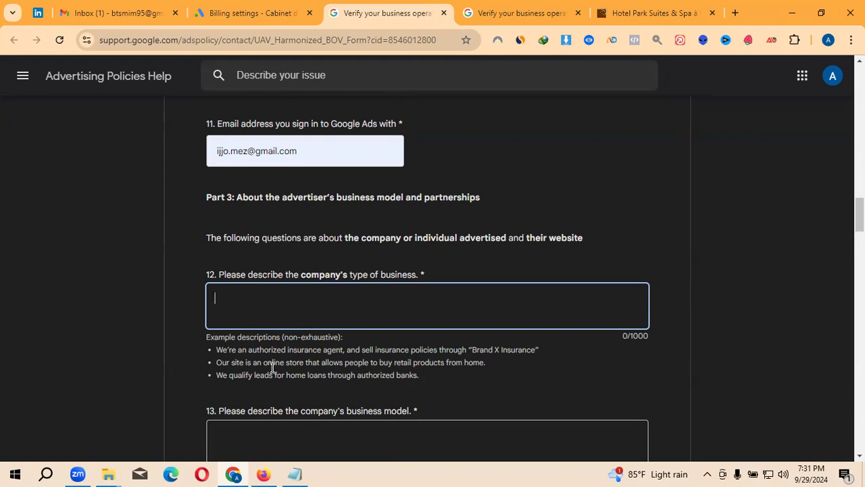
drag(186, 345, 405, 358)
click(406, 359)
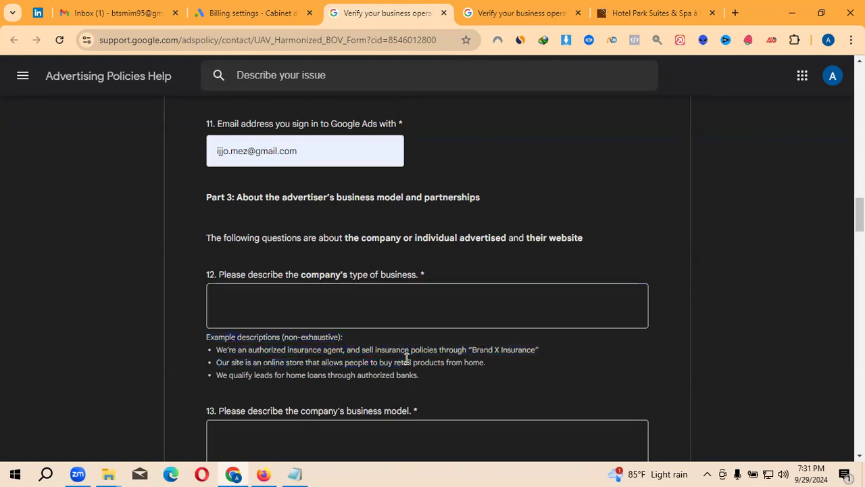
- Paste the prepared luxury hospitality, accommodations and spa description from Notepad into question 12
click(300, 473)
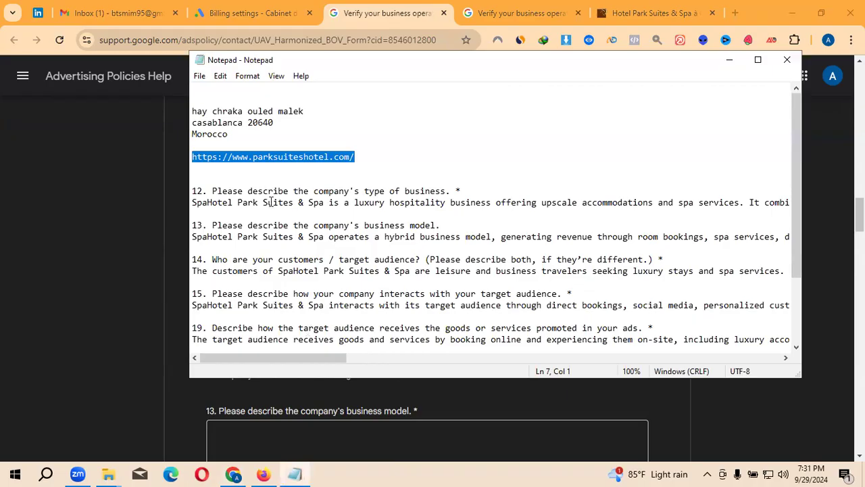
drag(194, 204, 790, 203)
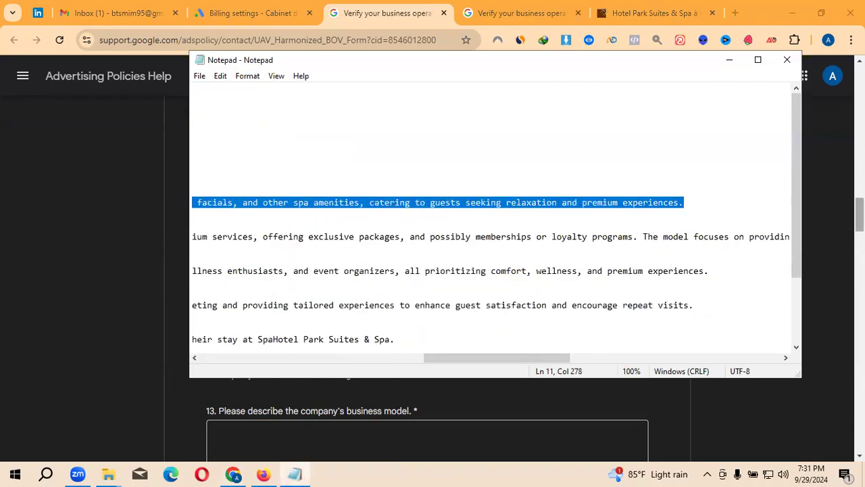
drag(493, 361, 194, 341)
drag(479, 360, 243, 359)
click(730, 60)
click(242, 307)
key(ctrl+v)
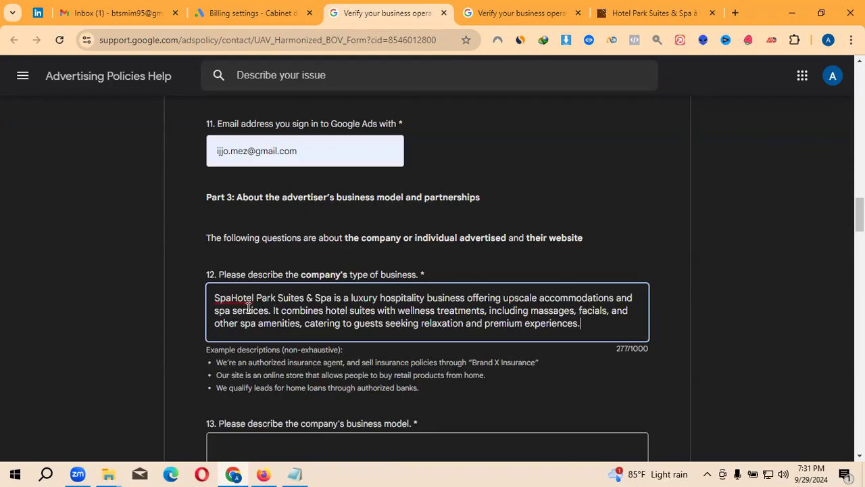
click(231, 297)
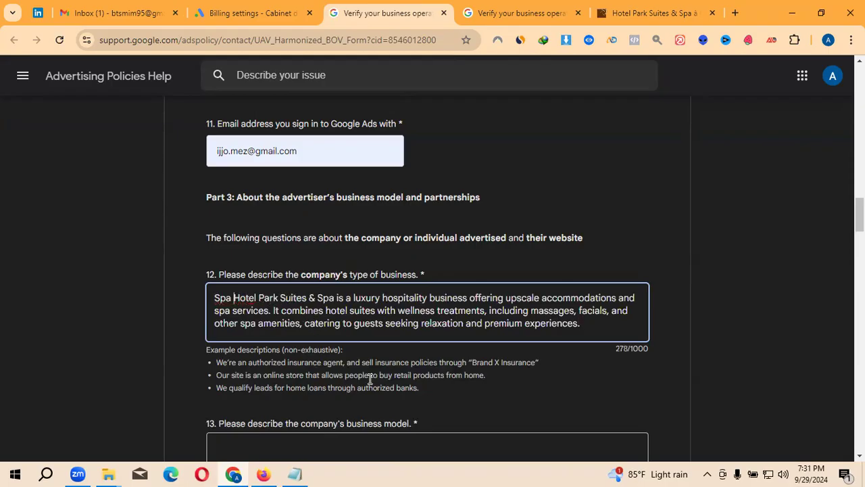
key(BackSpace)
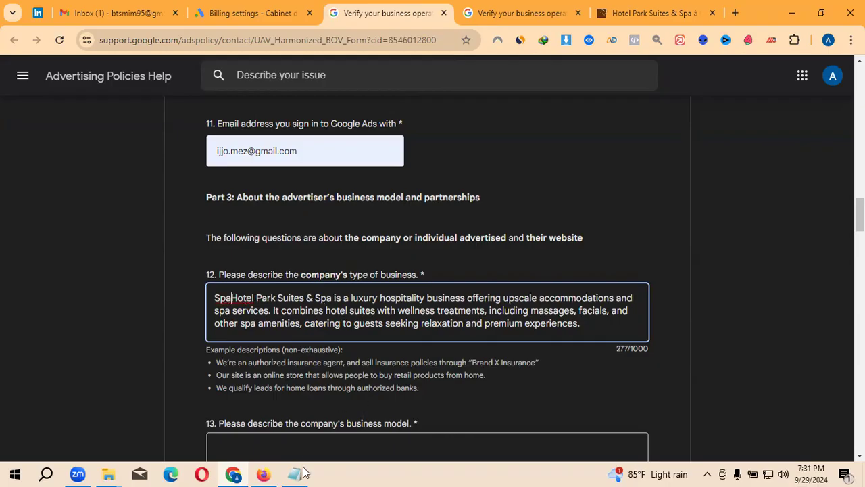
click(294, 474)
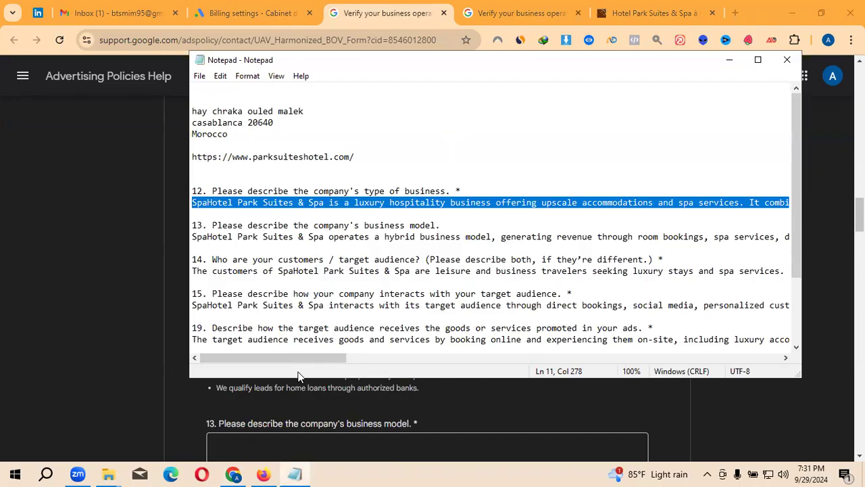
click(730, 60)
scroll(395, 298, down, 1)
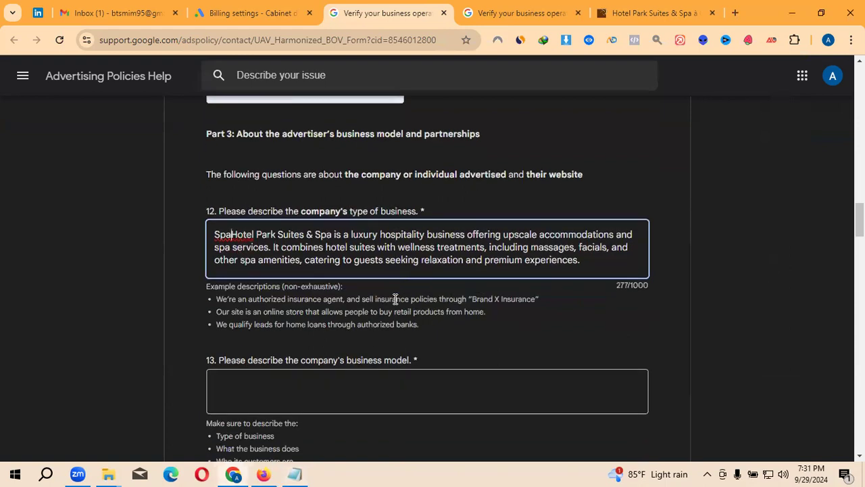
- Paste the prepared hybrid business-model answer from Notepad into question 13
scroll(219, 372, down, 1)
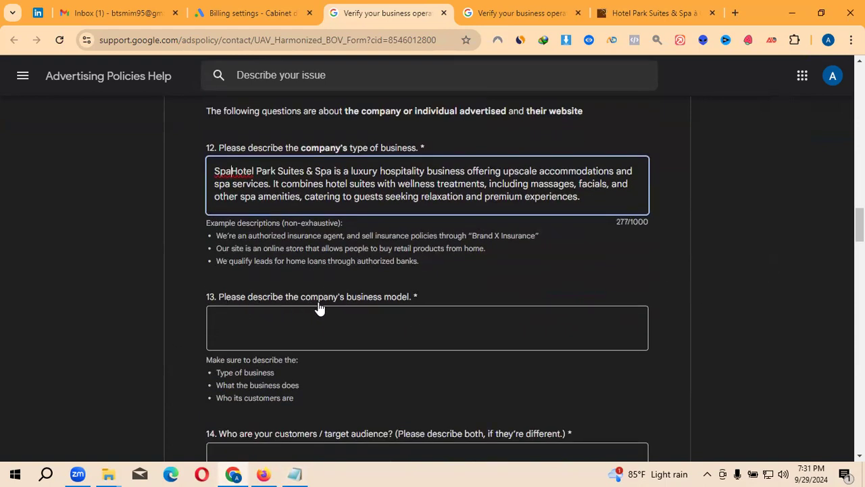
click(276, 321)
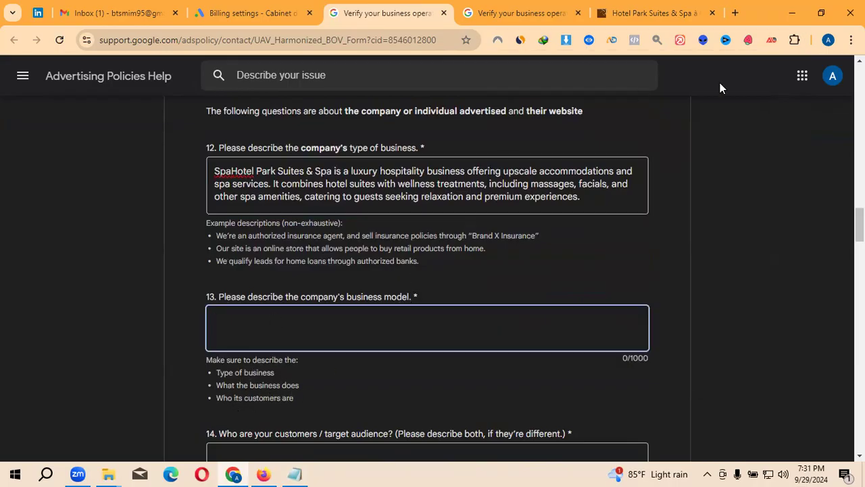
click(656, 39)
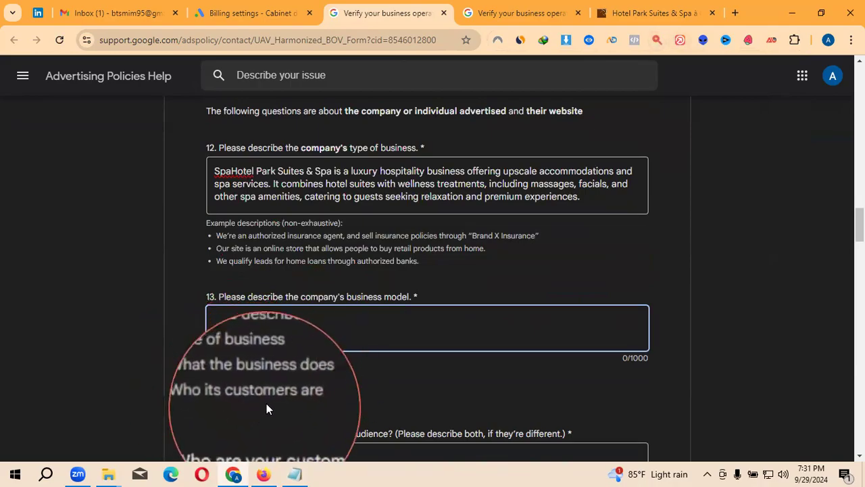
click(241, 330)
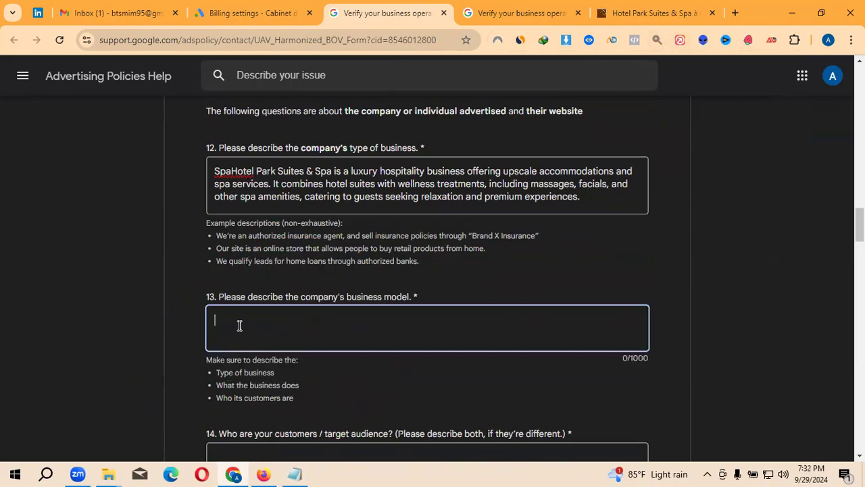
click(294, 473)
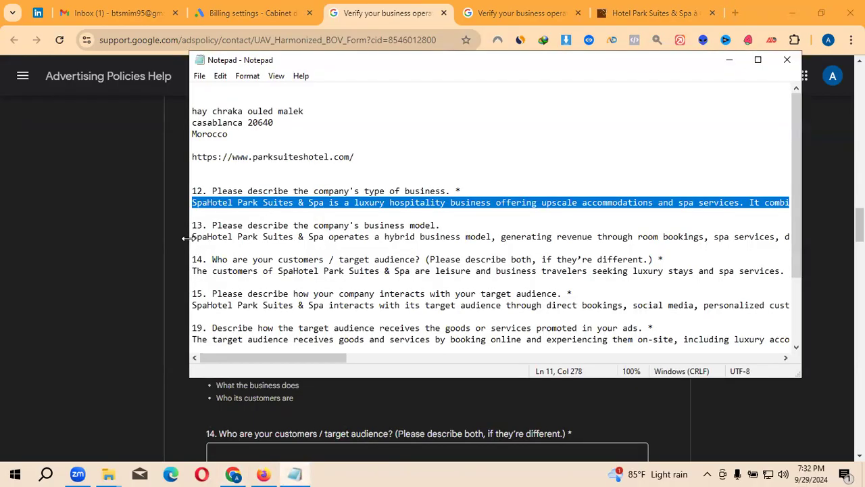
drag(186, 238, 642, 238)
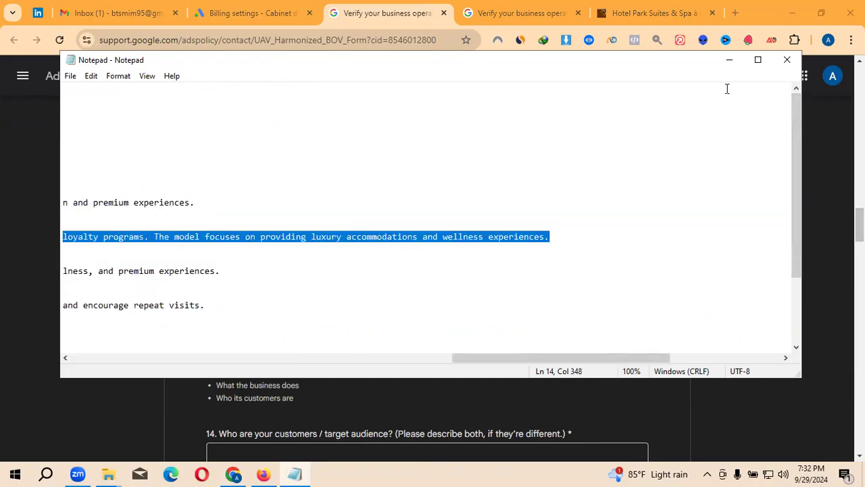
click(729, 61)
text(SpaHotel Park Suites & Spa operates a hybrid business model, generating revenue through room bookings, spa services, dining, and events. Additional income comes from upselling premium services, offering exclusive packages, and possibly memberships or loyalty programs. The model focuses on providing luxury accommodations and wellness experiences.)
- Paste the prepared answer about leisure and business travellers into question 14
scroll(406, 331, down, 1)
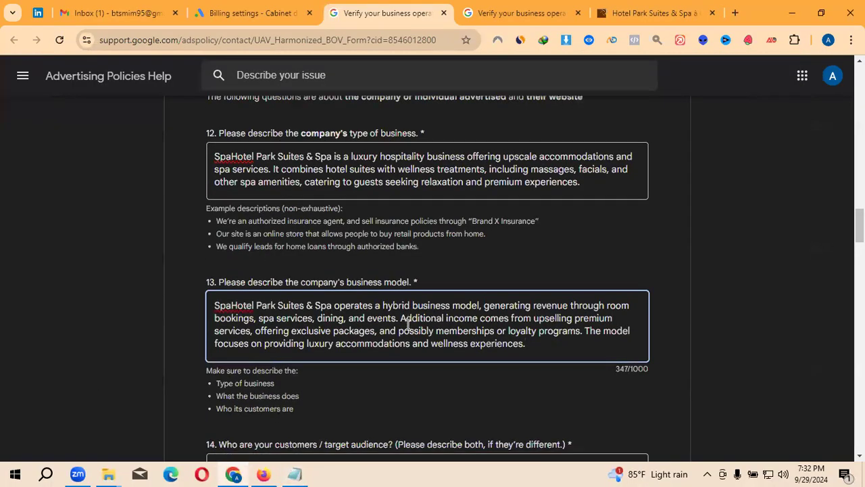
scroll(406, 330, down, 1)
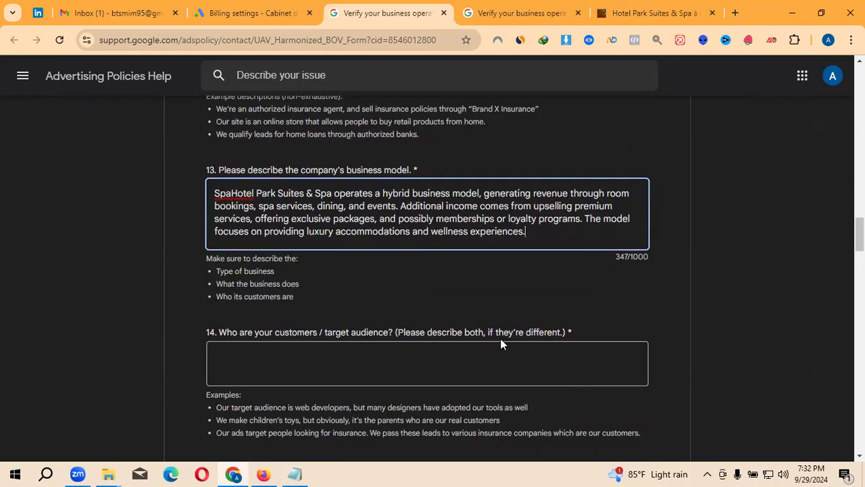
click(460, 367)
click(294, 473)
drag(566, 356, 112, 385)
drag(64, 275, 843, 267)
key(ctrl+c)
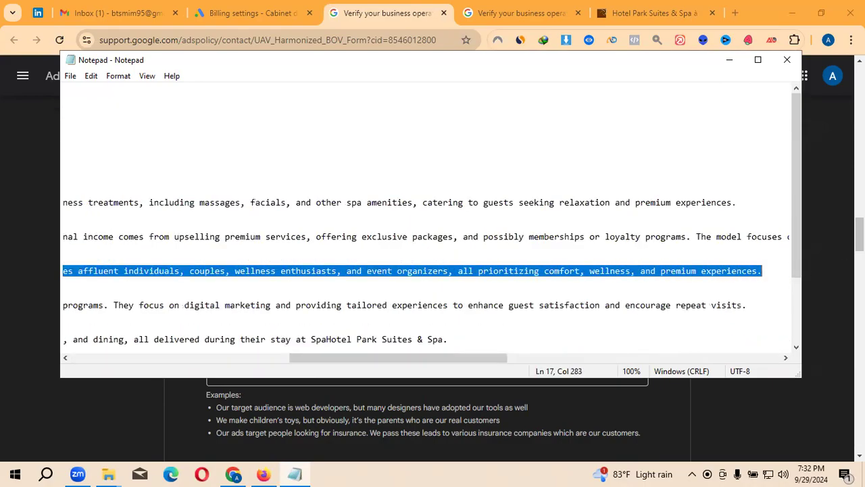
click(729, 59)
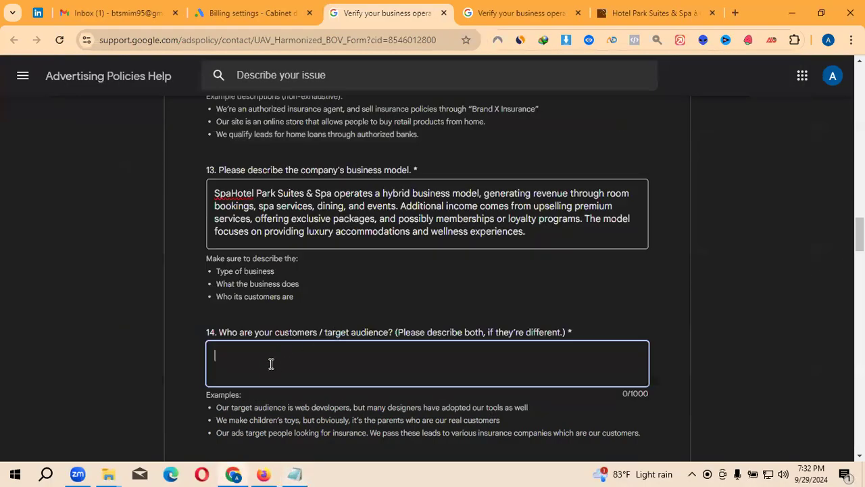
key(ctrl+v)
- Move to question 15's answer box and bring the Notepad answer notes back up
scroll(429, 332, down, 1)
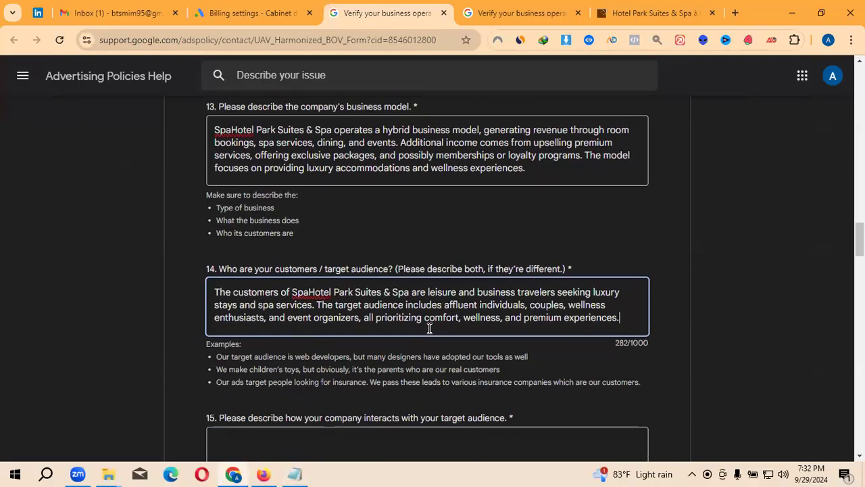
scroll(427, 332, down, 1)
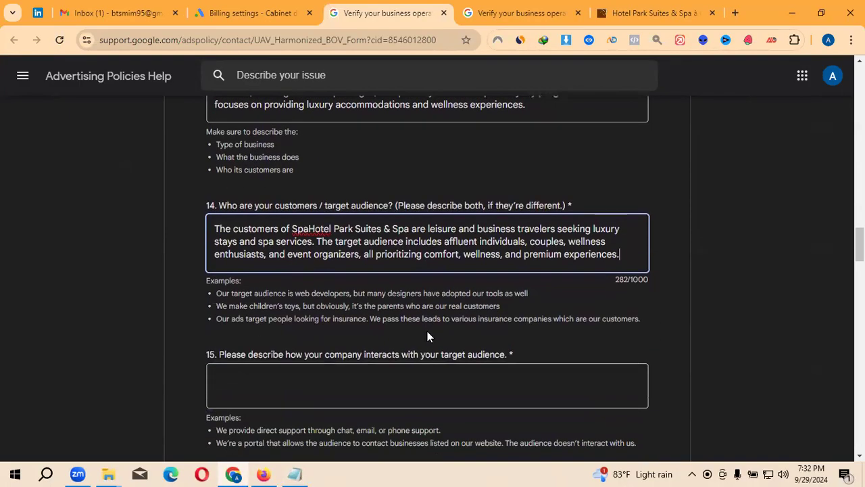
scroll(274, 304, down, 2)
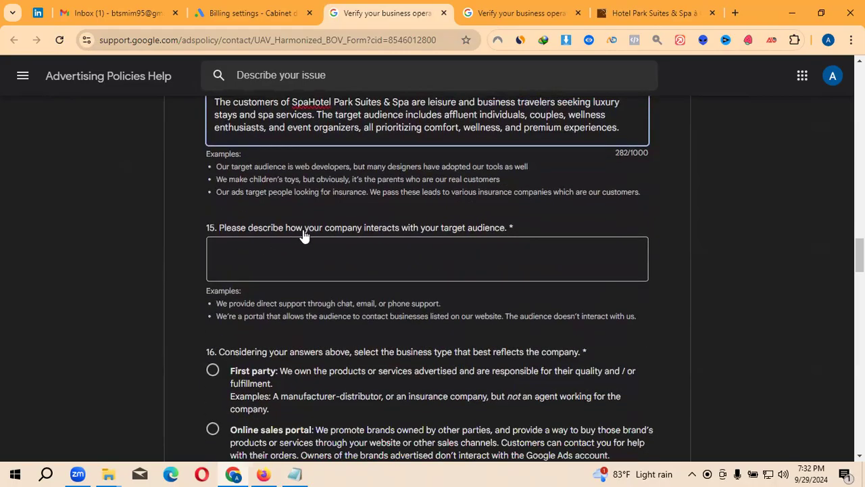
click(436, 258)
click(295, 473)
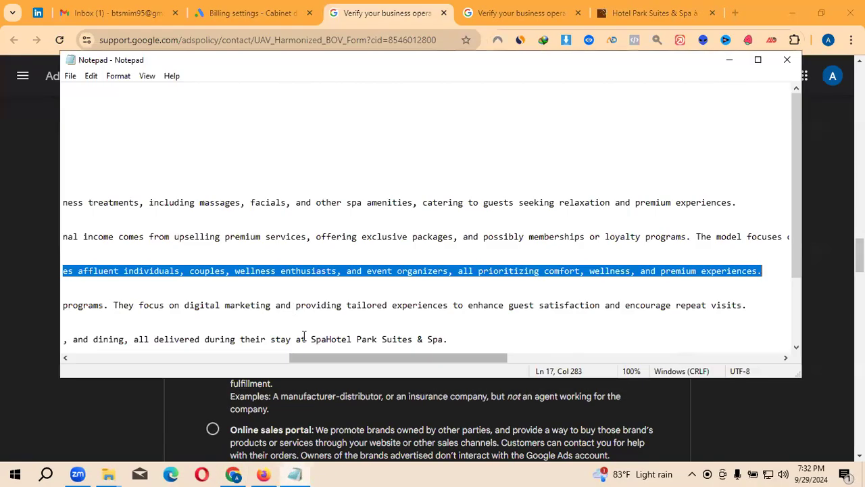
drag(403, 358, 163, 365)
- Paste the guest-interaction answer (direct bookings, social media, personalized service, loyalty programs) into question 15
scroll(291, 309, up, 2)
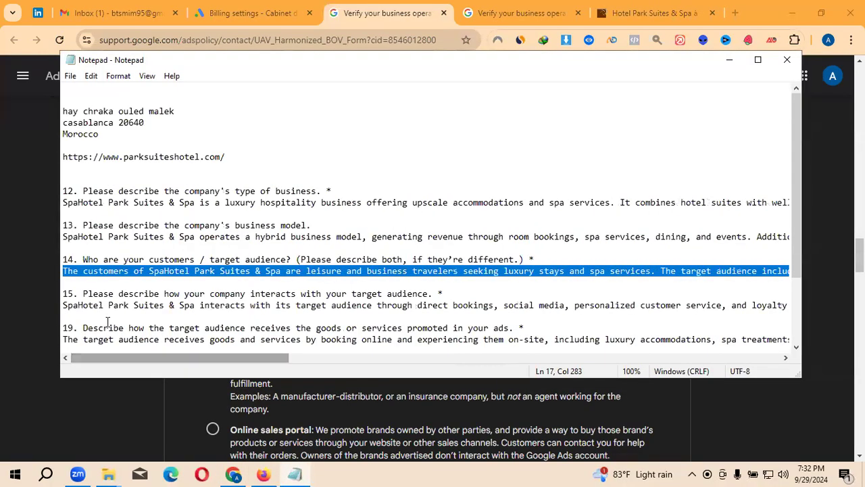
triple_click(290, 309)
drag(291, 309, 839, 303)
key(ctrl+c)
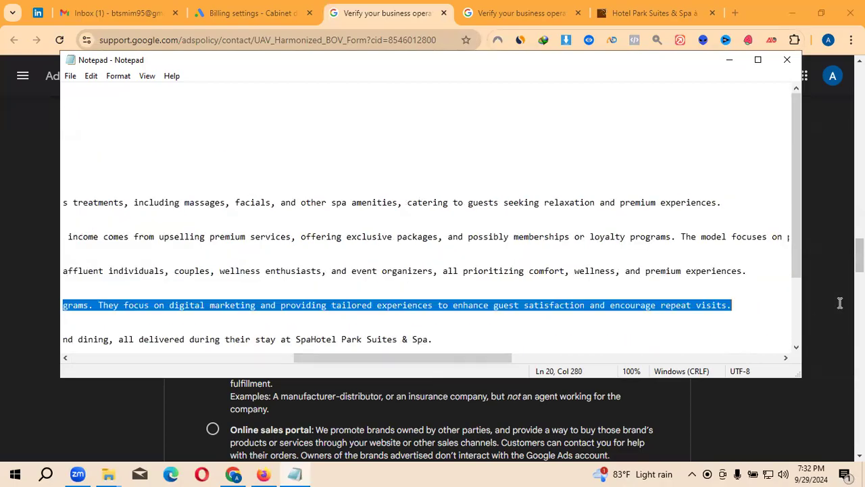
click(730, 59)
key(ctrl+v)
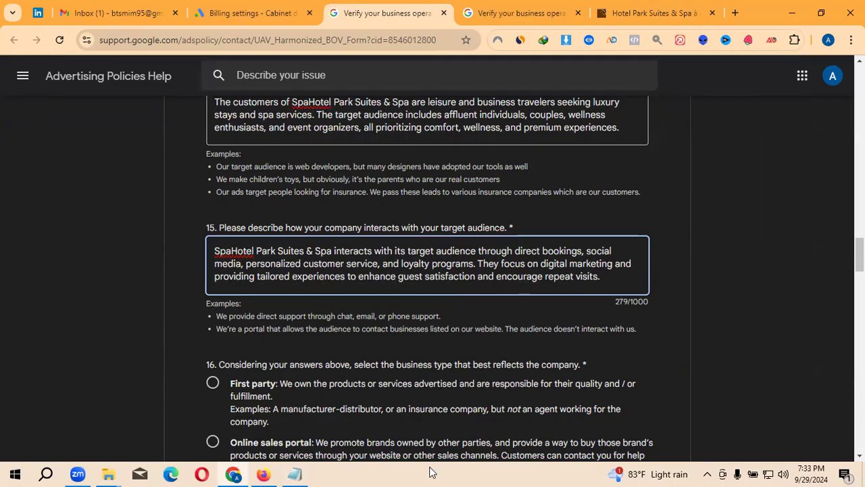
- Select the whole target audience answer line in Notepad, then return to the form
click(295, 473)
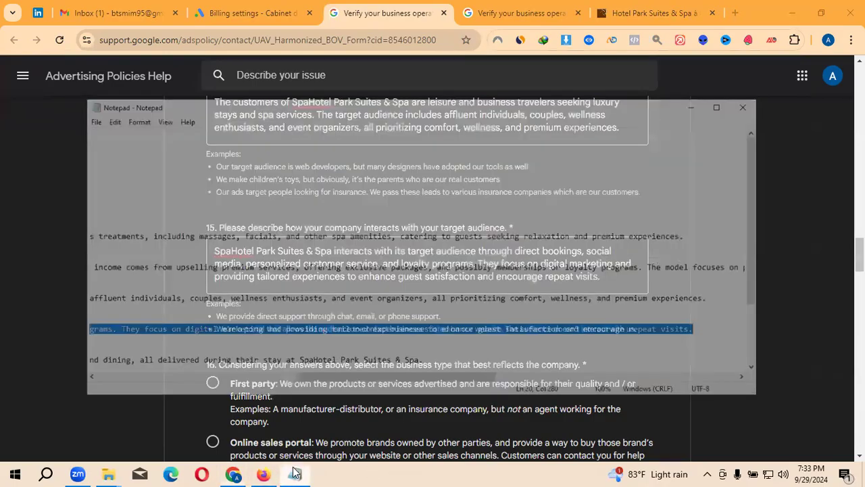
drag(498, 366, 168, 377)
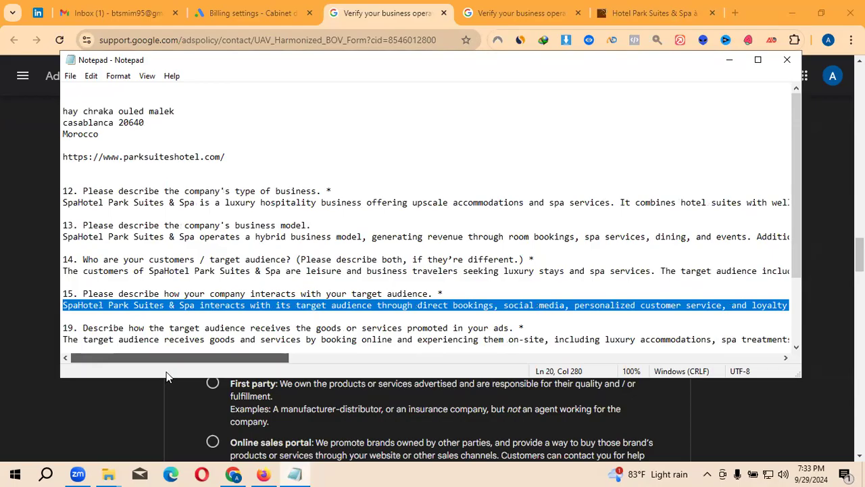
click(63, 271)
drag(64, 271, 709, 272)
key(shift+End)
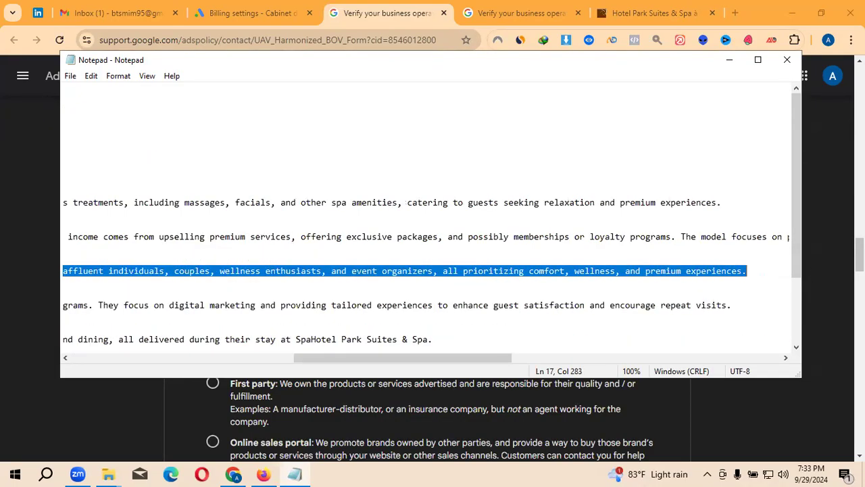
click(714, 67)
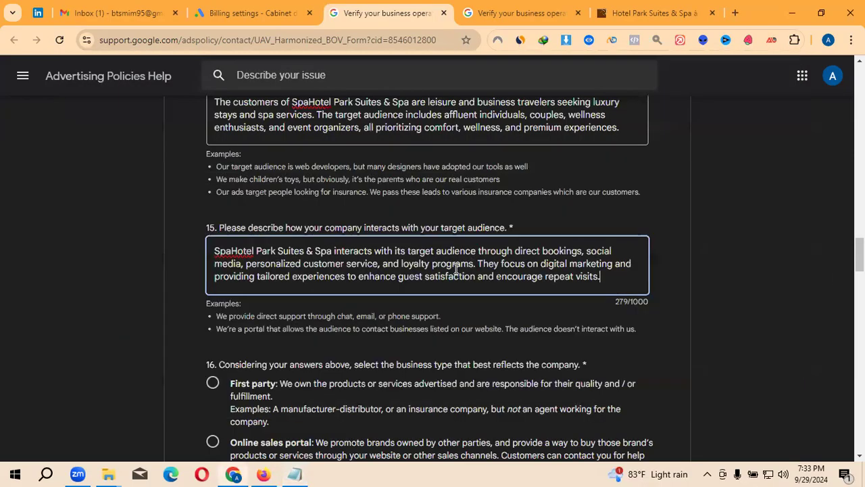
- Undo the mistaken paste so question 15 holds its earlier interaction answer again
scroll(323, 290, down, 1)
drag(614, 215, 165, 192)
text(The customers of SpaHotel Park Suites & Spa are leisure and business travelers seeking luxury stays and spa services. The target audience includes affluent individuals, couples, wellness enthusiasts, and event organizers, all prioritizing comfort, wellness, and premium experiences.)
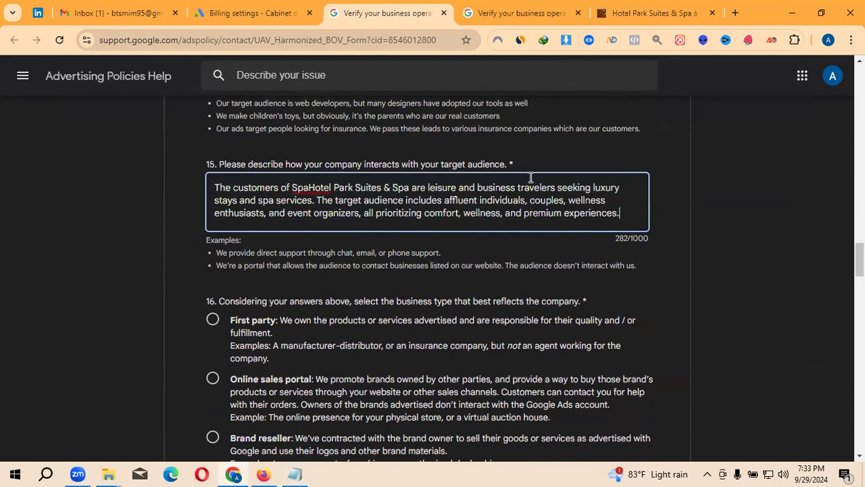
scroll(491, 219, up, 1)
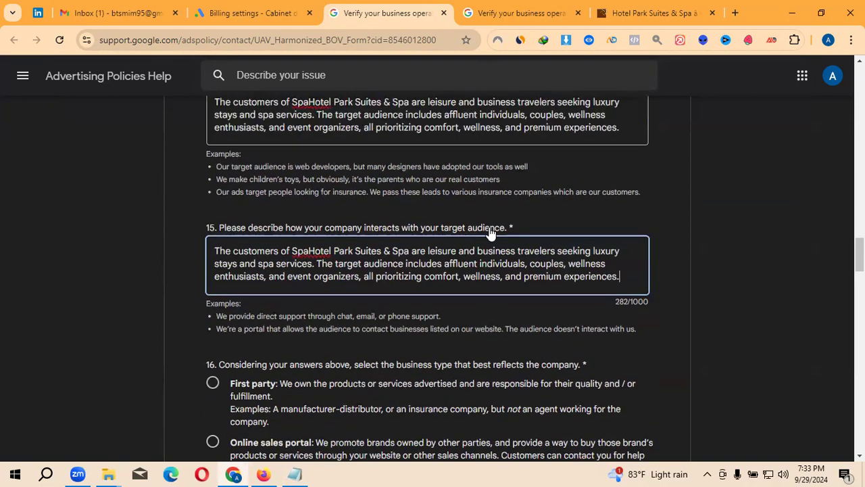
scroll(491, 233, up, 2)
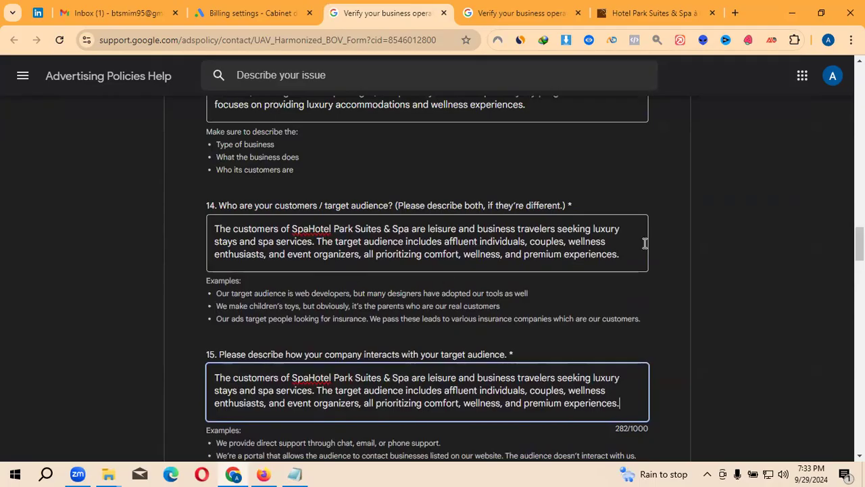
drag(627, 259, 213, 231)
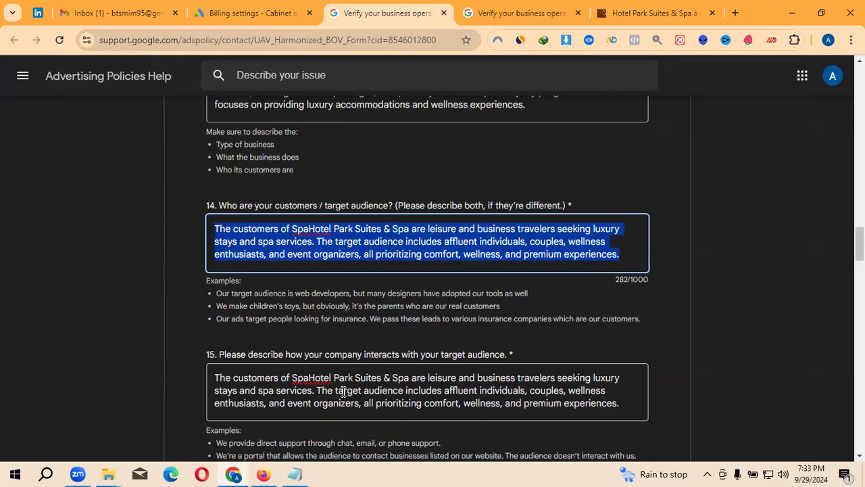
scroll(291, 413, down, 2)
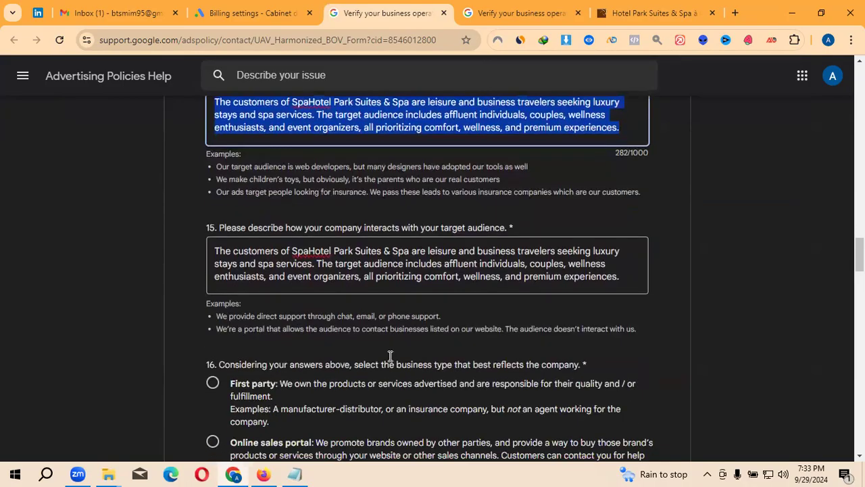
triple_click(485, 277)
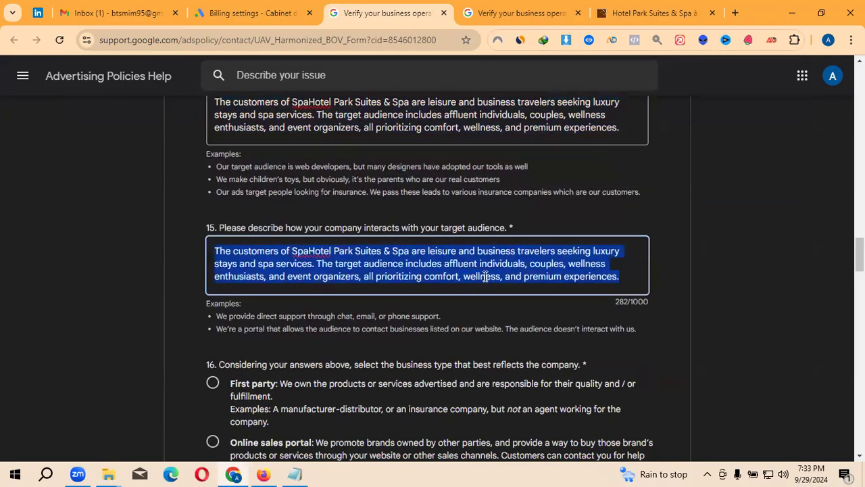
key(ctrl+x)
key(ctrl+z)
click(451, 276)
key(ctrl+z)
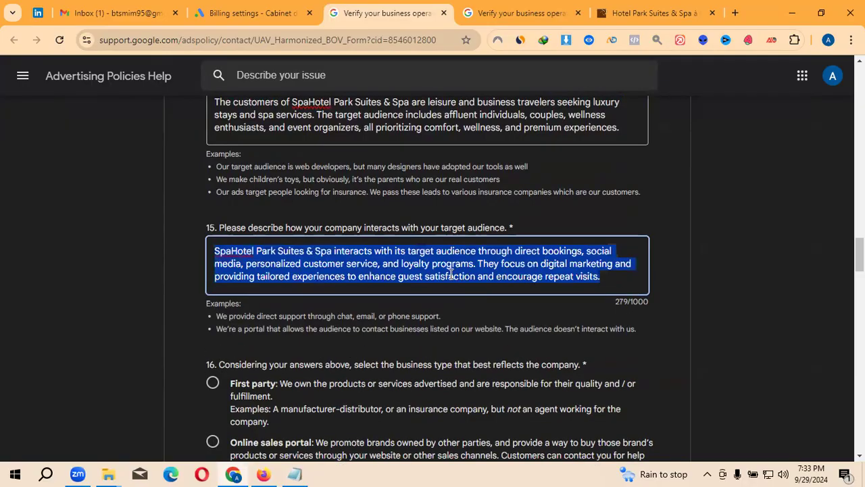
click(438, 284)
- Insert 'We provide direct support through chat, email, or phone support.' at the start of question 15
scroll(433, 297, down, 1)
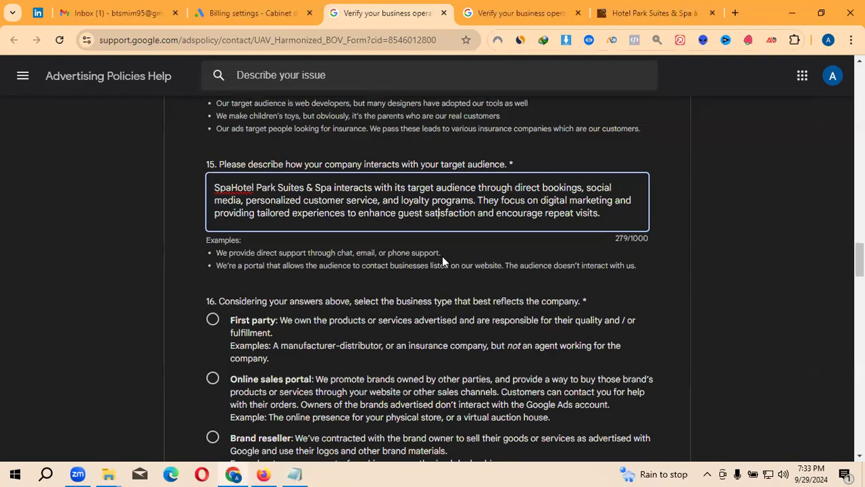
drag(306, 206, 372, 206)
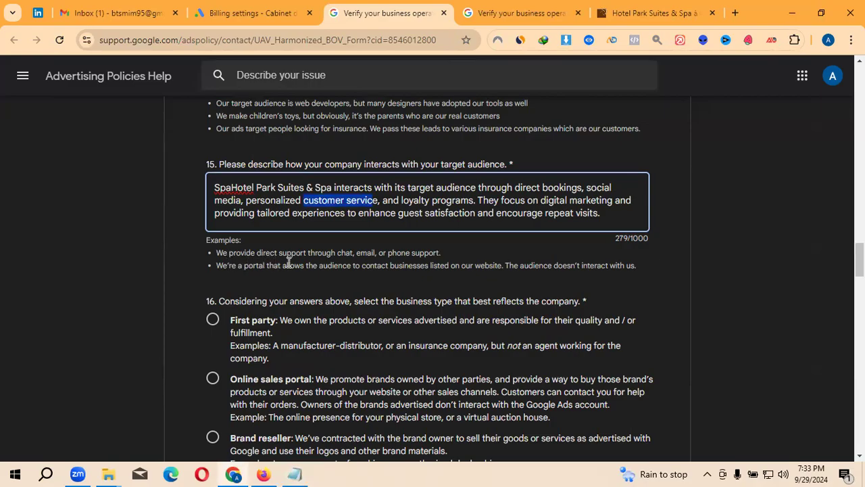
drag(441, 255, 221, 255)
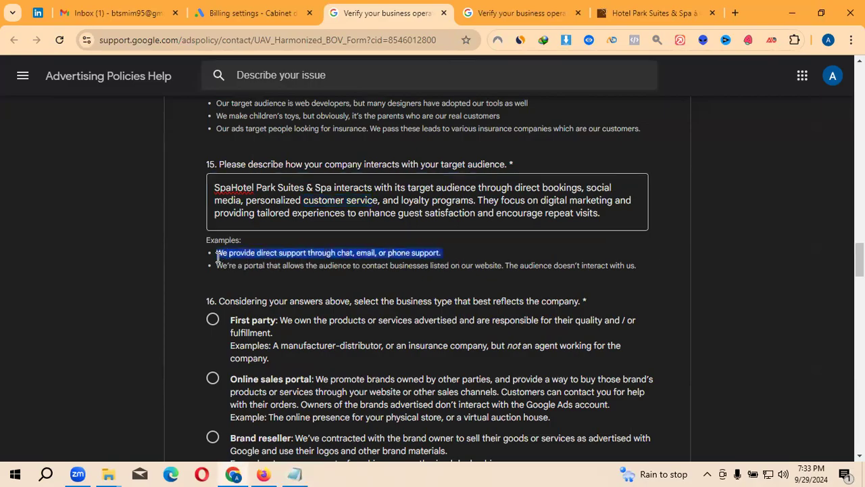
click(219, 188)
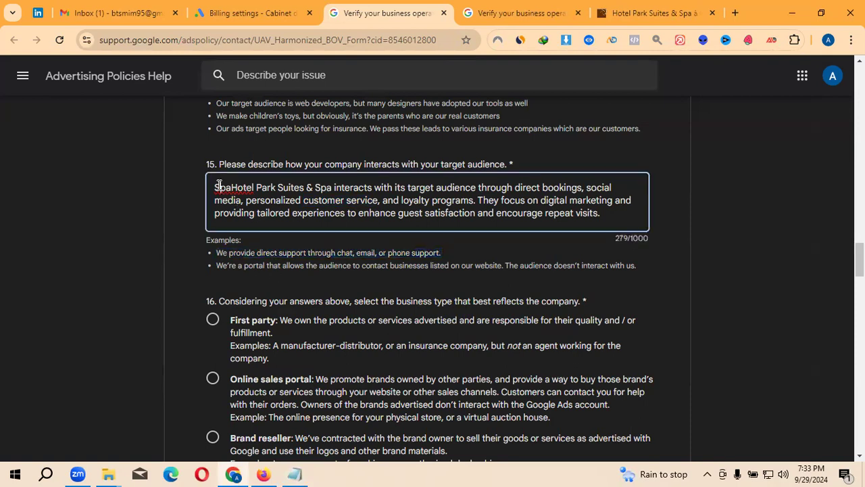
click(216, 188)
key(ctrl+v)
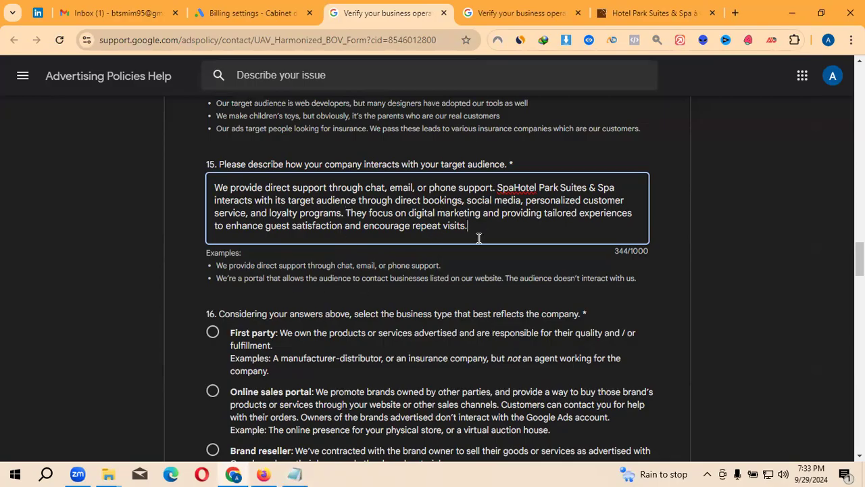
- Scroll down through questions 16 and 17, choosing the Other / I don't know option along the way
scroll(478, 238, down, 1)
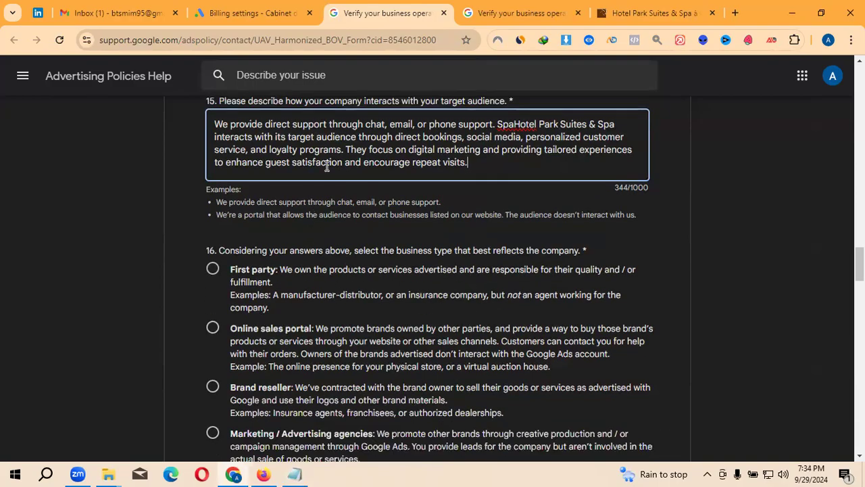
scroll(325, 322, down, 1)
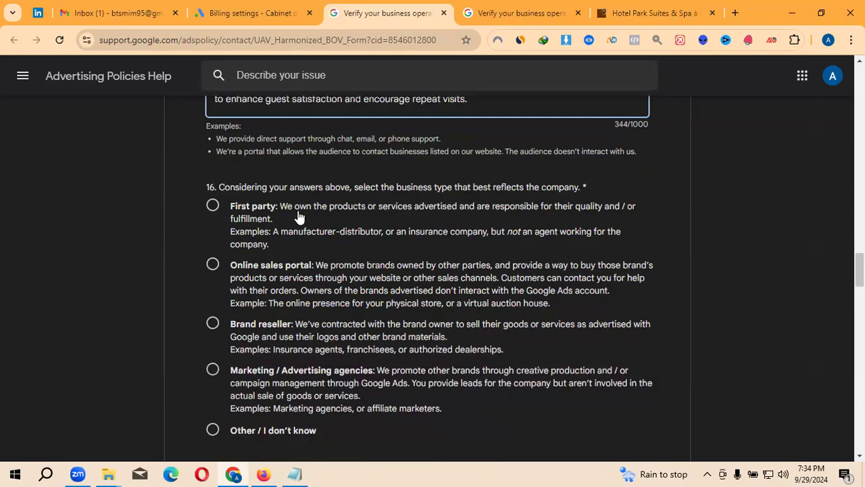
scroll(300, 258, down, 2)
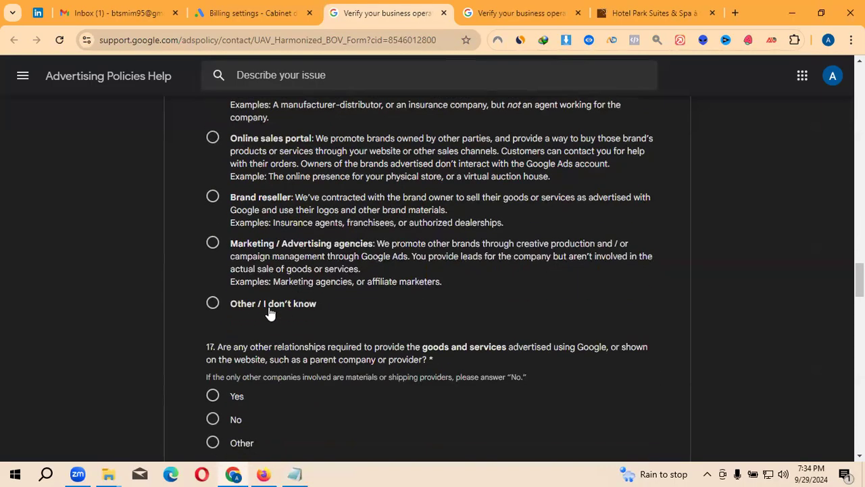
click(270, 310)
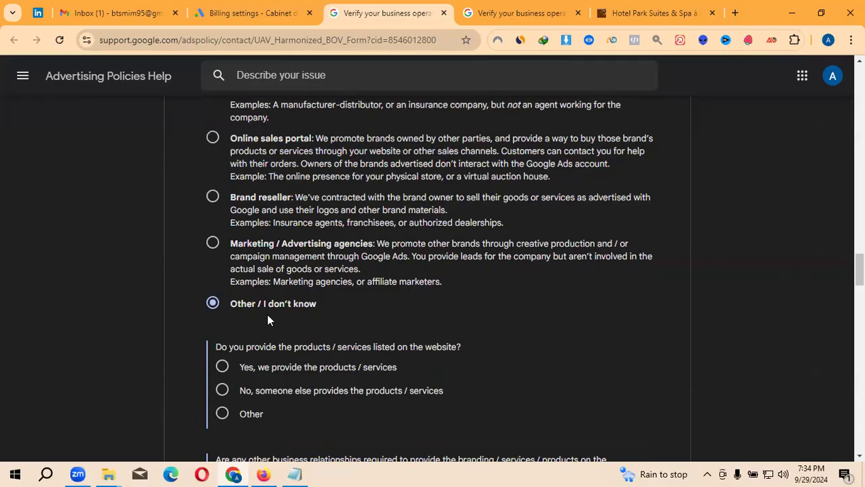
scroll(334, 315, down, 1)
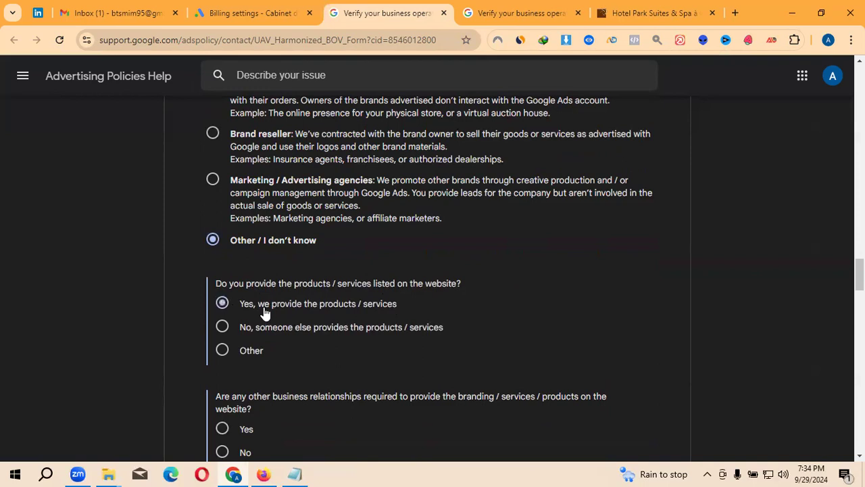
scroll(263, 312, down, 1)
scroll(264, 314, down, 1)
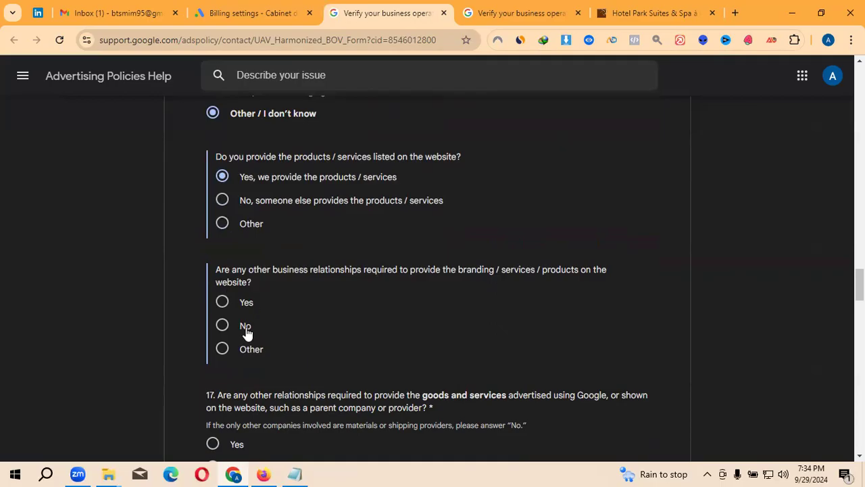
scroll(247, 331, down, 2)
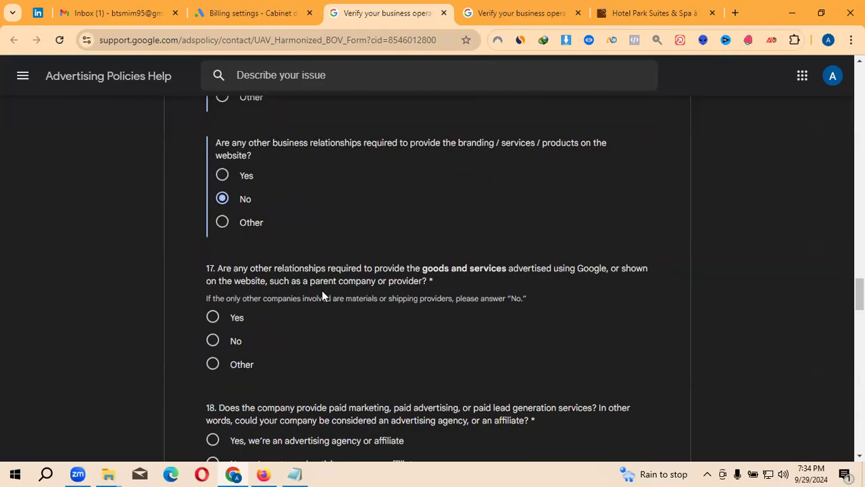
scroll(346, 342, down, 2)
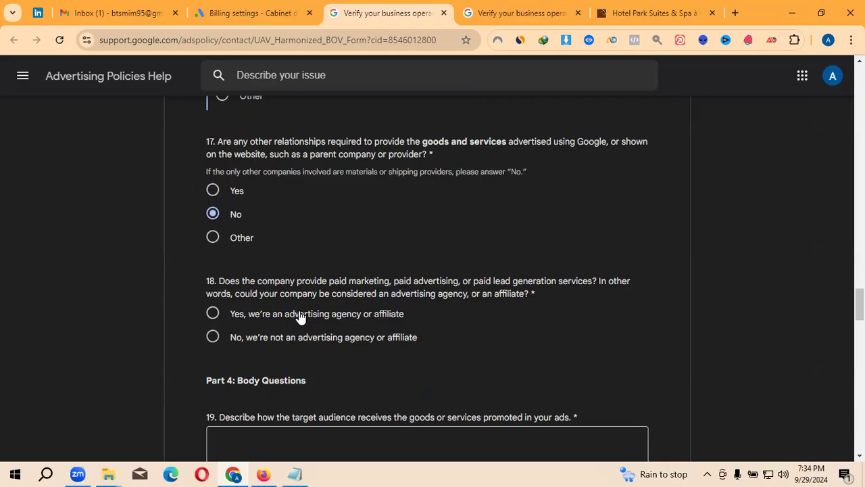
- Answer question 18 with 'Yes, we're an advertising agency or affiliate'
click(279, 346)
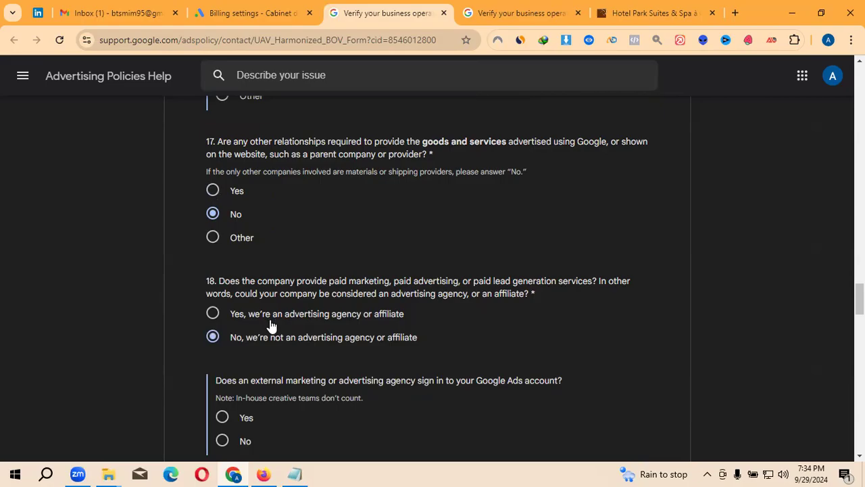
click(270, 323)
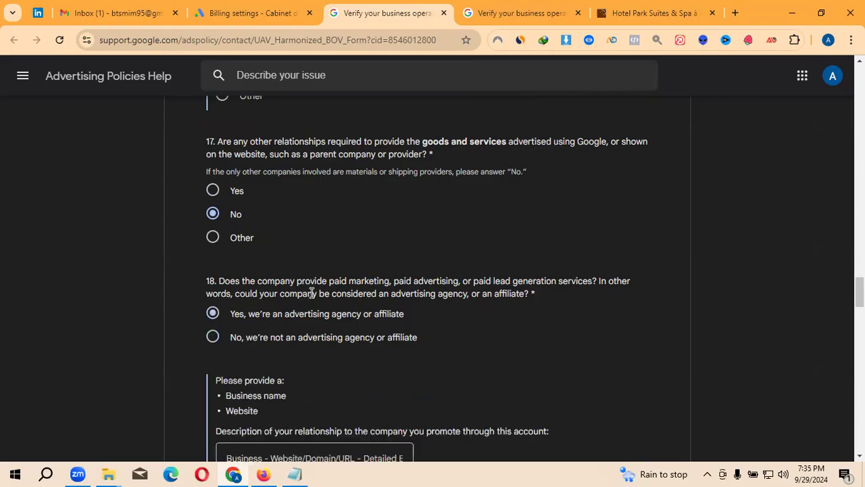
drag(323, 294, 409, 293)
click(384, 281)
drag(327, 281, 376, 280)
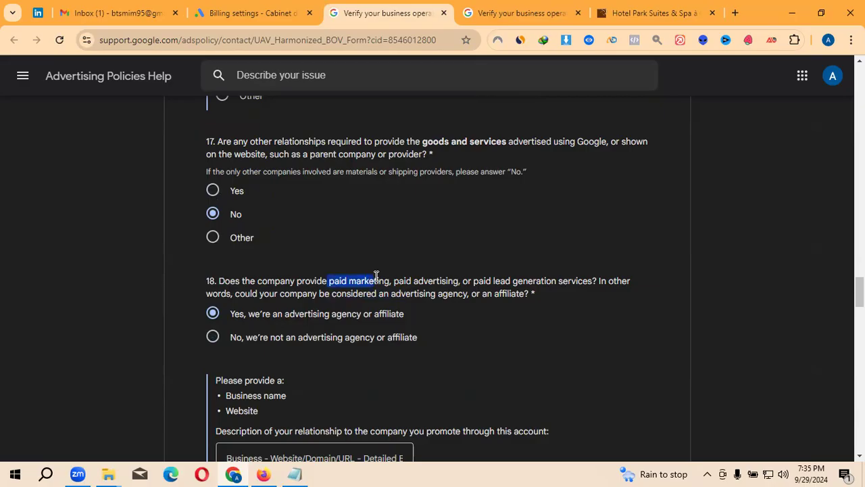
drag(397, 280, 487, 280)
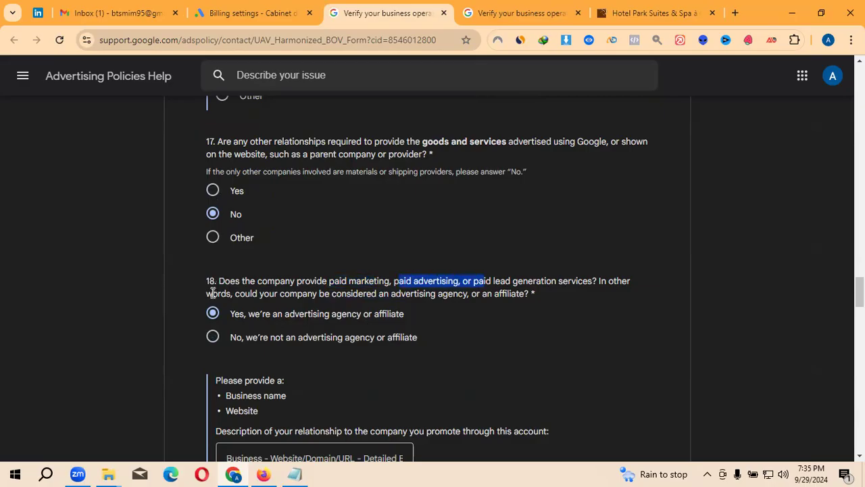
drag(405, 315, 247, 317)
click(483, 311)
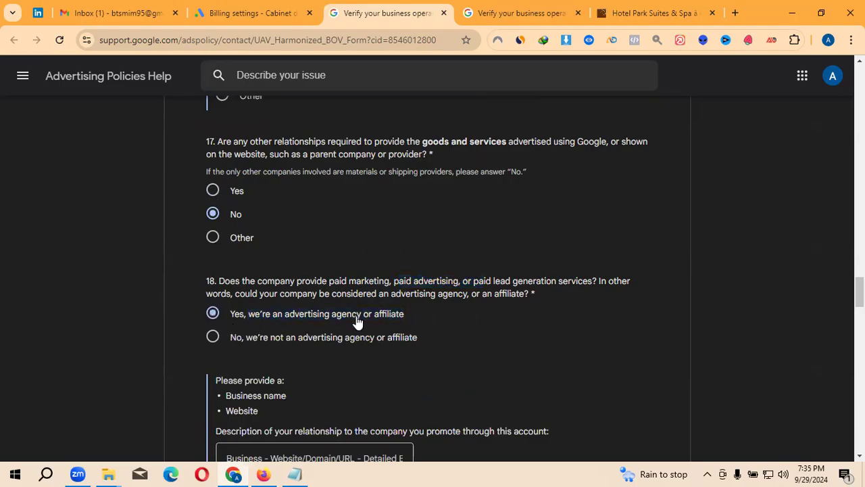
- Go to the relationship description box, then switch to the Hotel Park Suites & Spa website
scroll(257, 329, down, 2)
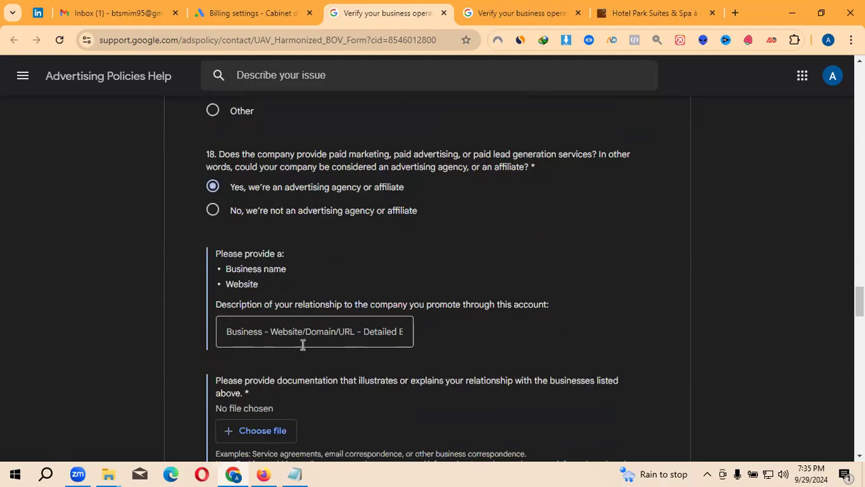
click(319, 335)
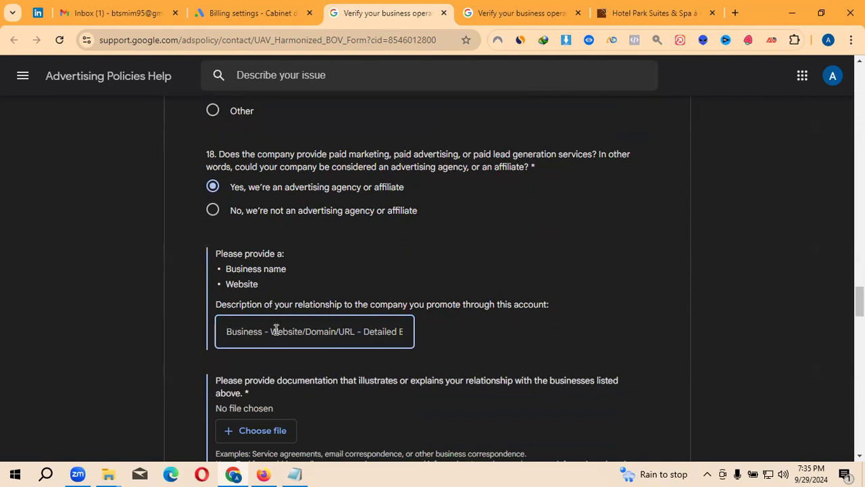
click(635, 10)
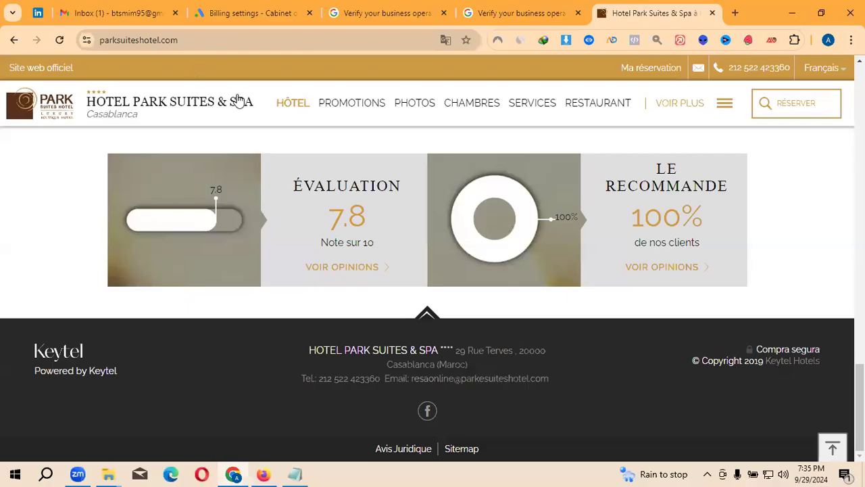
- Copy the hotel name 'Hotel Park Suites & Spa' into the description, followed by a dash
drag(255, 103, 89, 112)
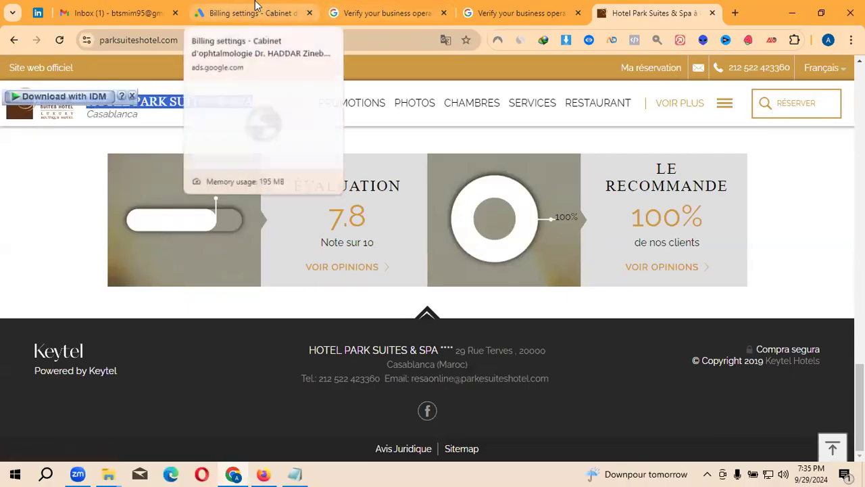
click(415, 11)
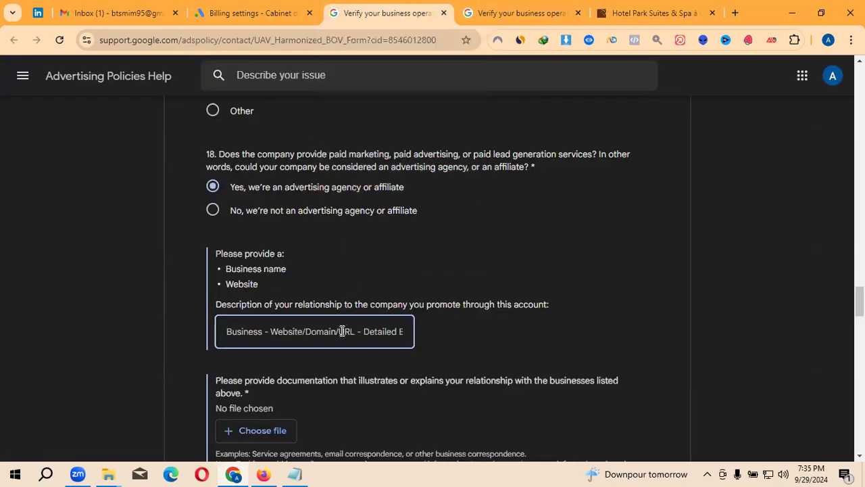
text(Hotel Park Suites & Spa)
text(-)
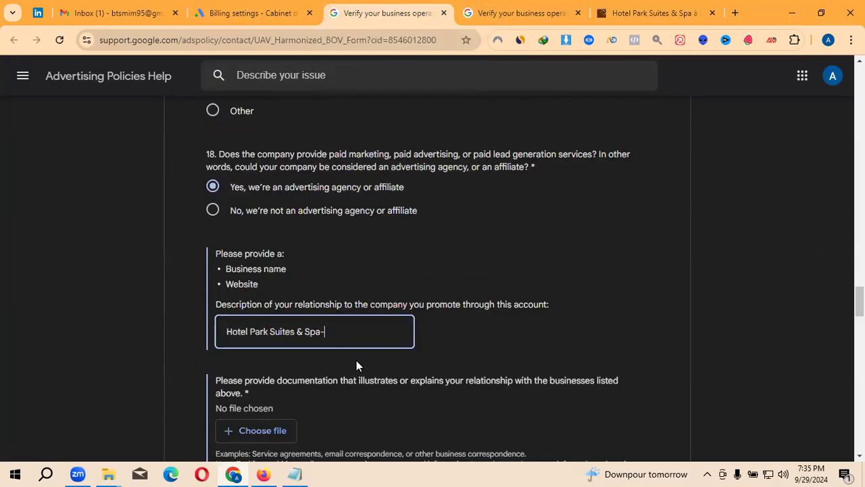
click(648, 10)
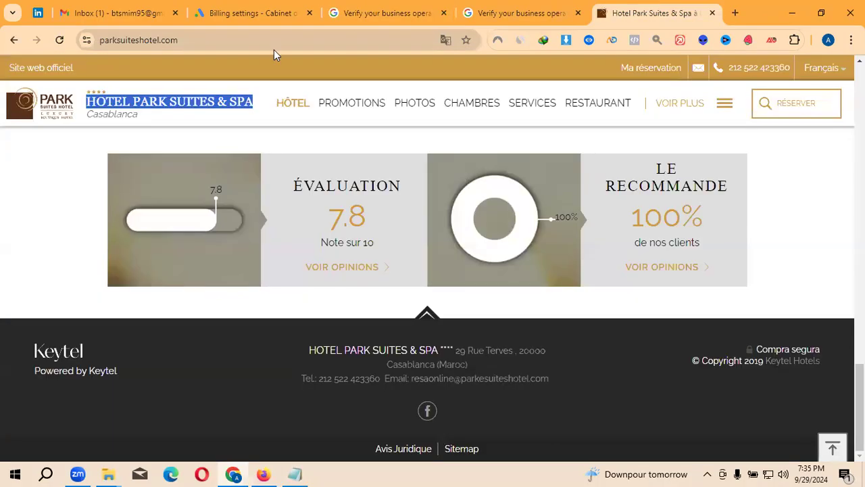
click(264, 8)
click(413, 10)
text(https://www.parksuiteshotel.com/)
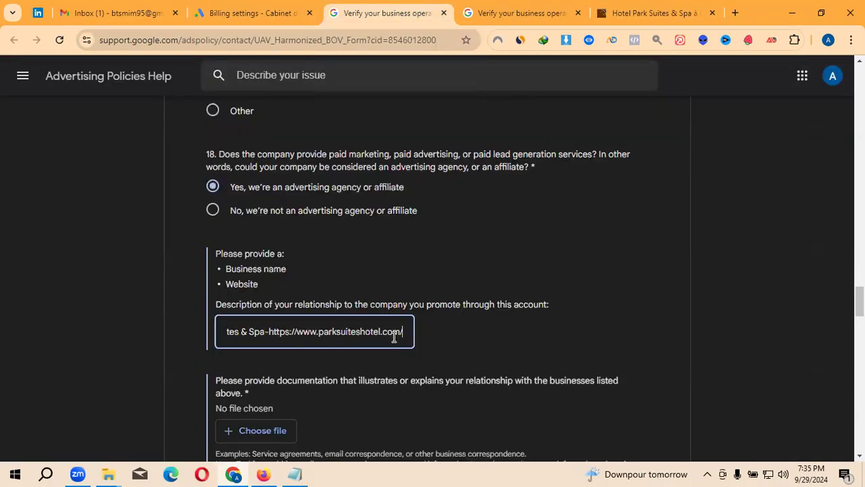
click(264, 331)
click(274, 333)
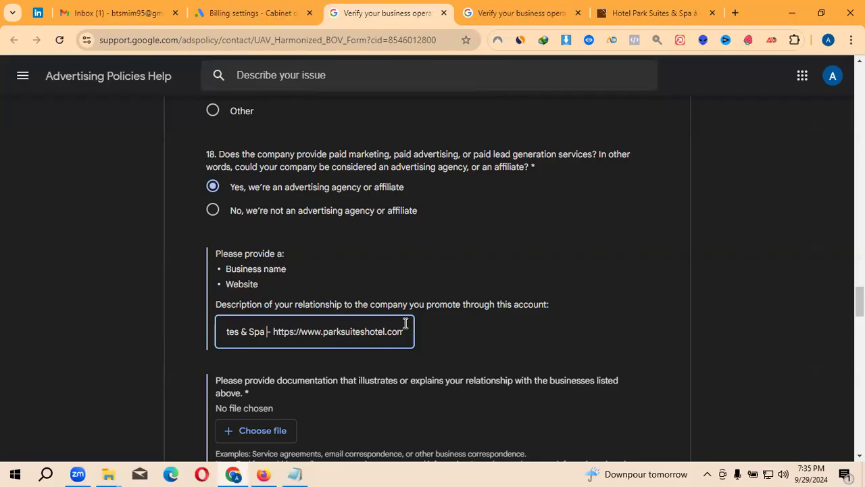
key(ctrl+a)
key(BackSpace)
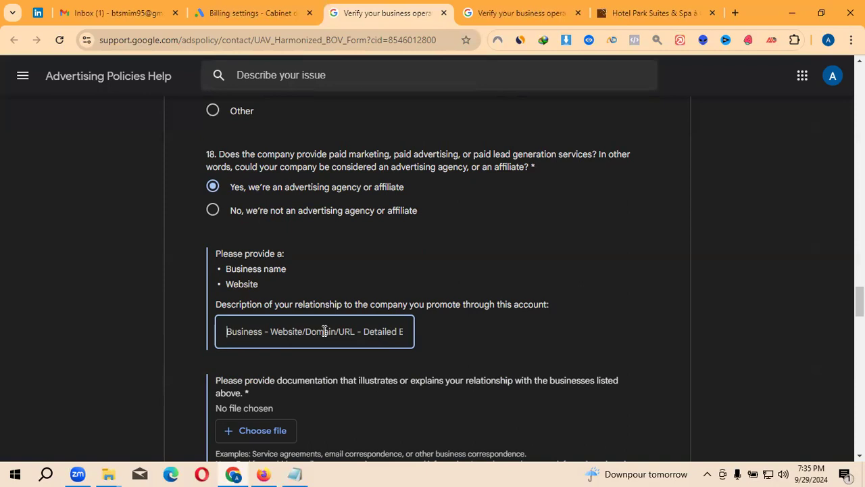
text(es & Spa - https://www.parksuiteshotel.com/)
scroll(386, 344, down, 1)
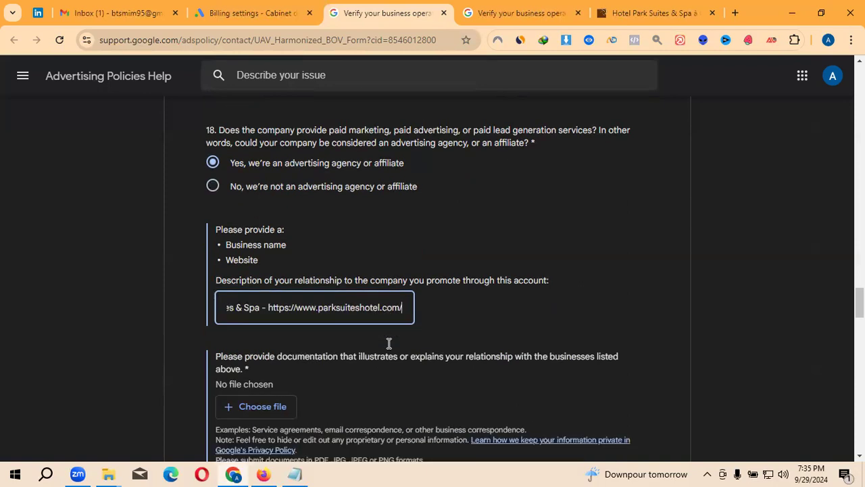
scroll(280, 248, down, 2)
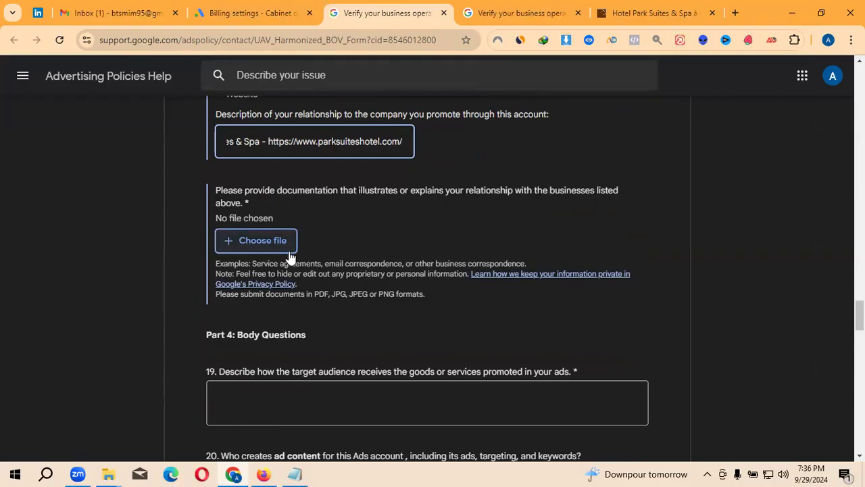
scroll(270, 250, up, 2)
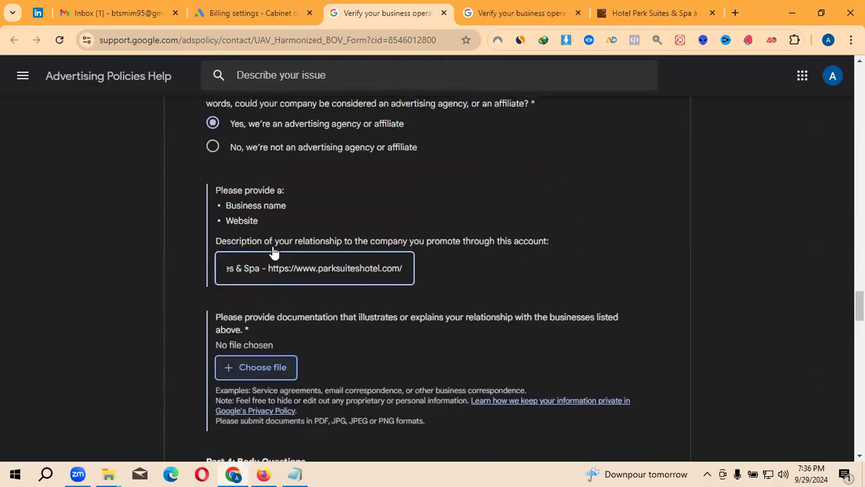
scroll(343, 309, down, 1)
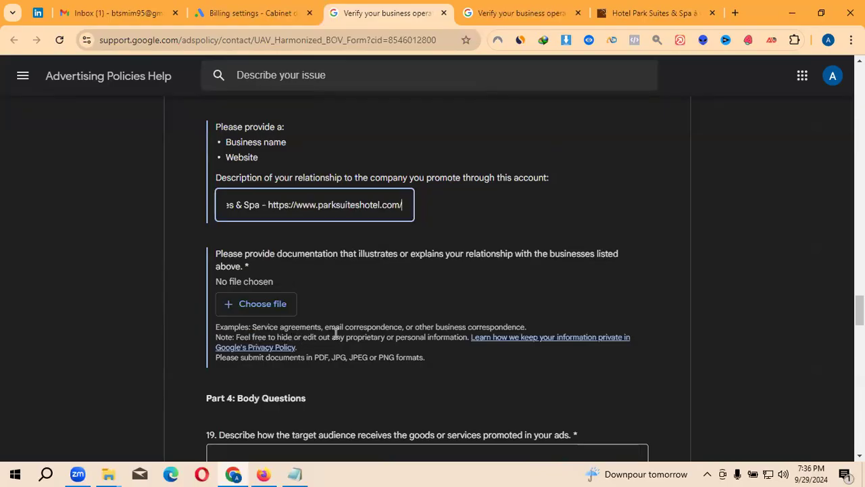
drag(328, 327, 525, 326)
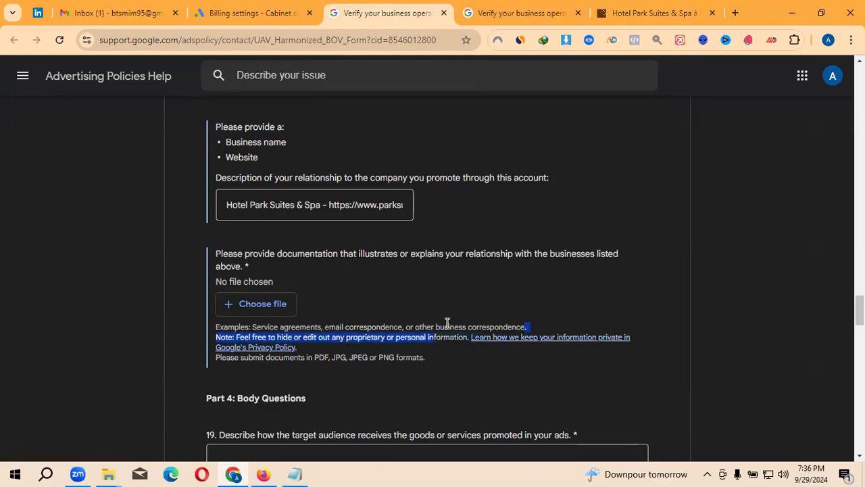
click(419, 323)
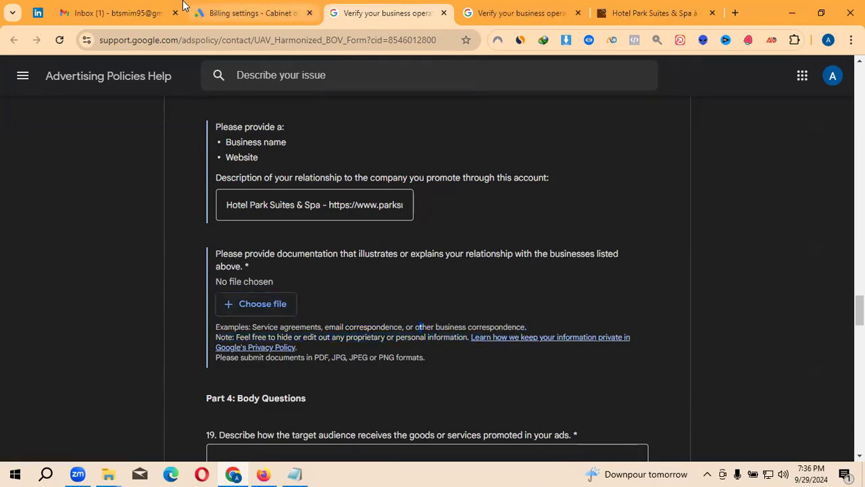
- Switch to the Billing settings tab and scroll back to the top of its Settings page
click(237, 5)
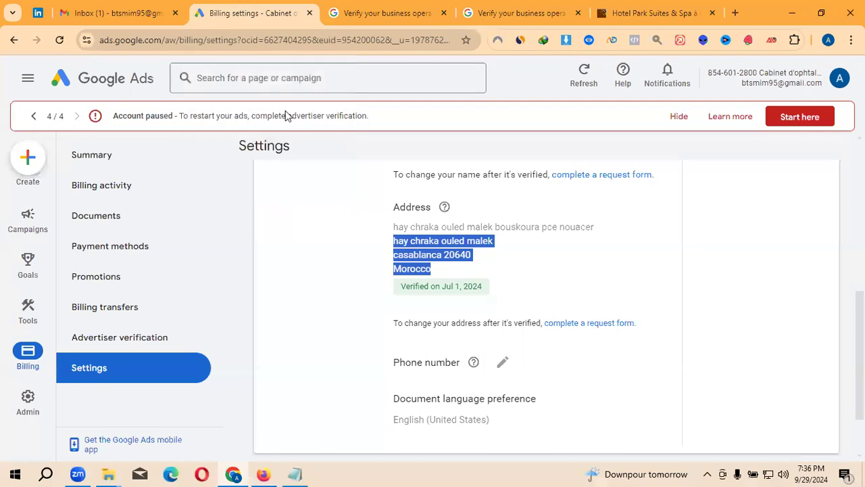
scroll(351, 292, up, 4)
scroll(596, 246, up, 1)
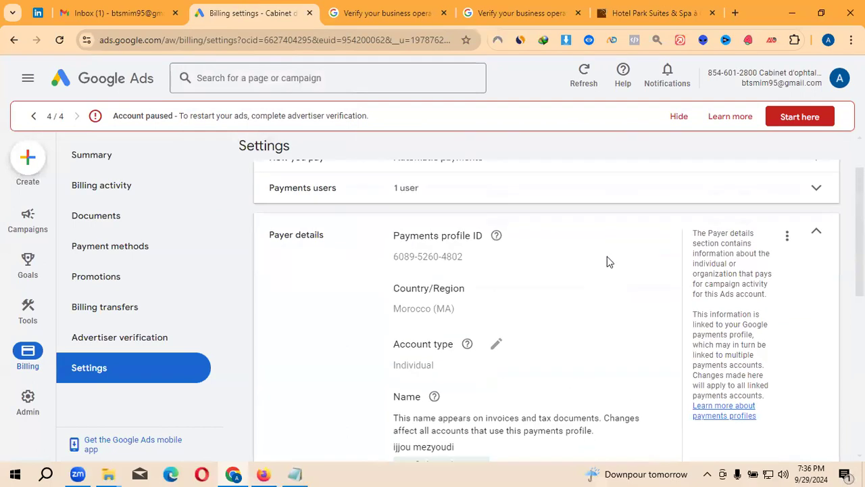
scroll(703, 199, up, 1)
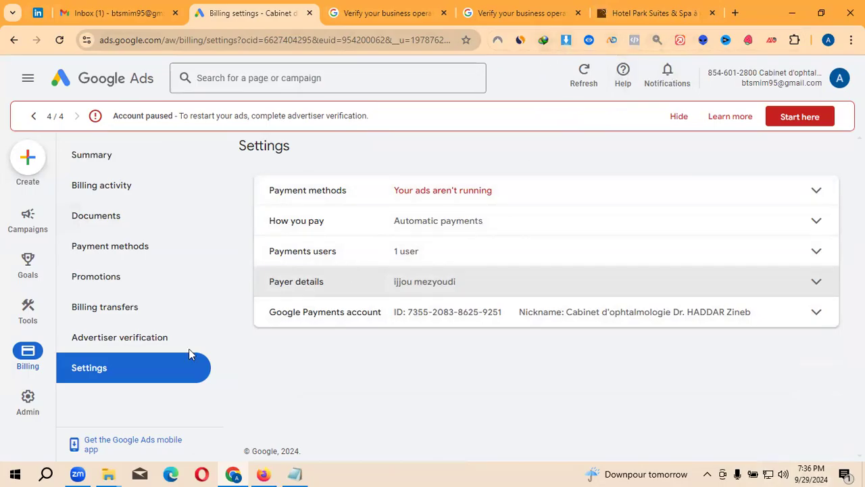
- Launch Snipping Tool by searching 'sni' and capture the billing settings page area
click(45, 474)
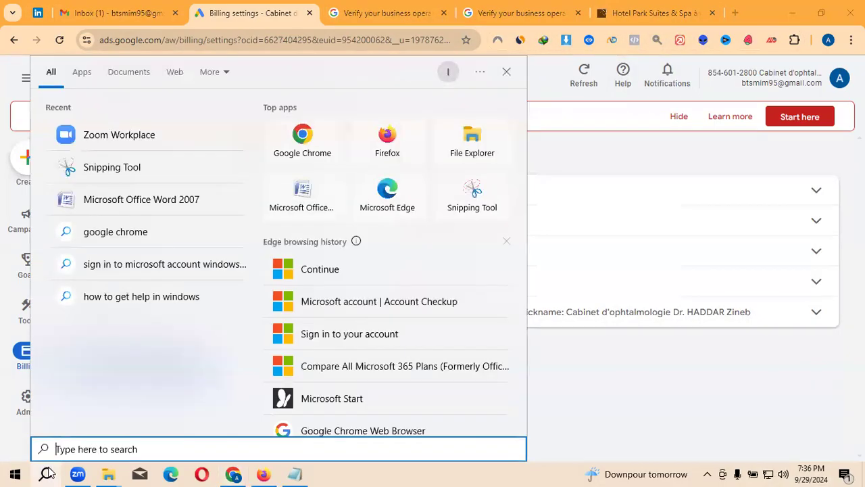
text(sni)
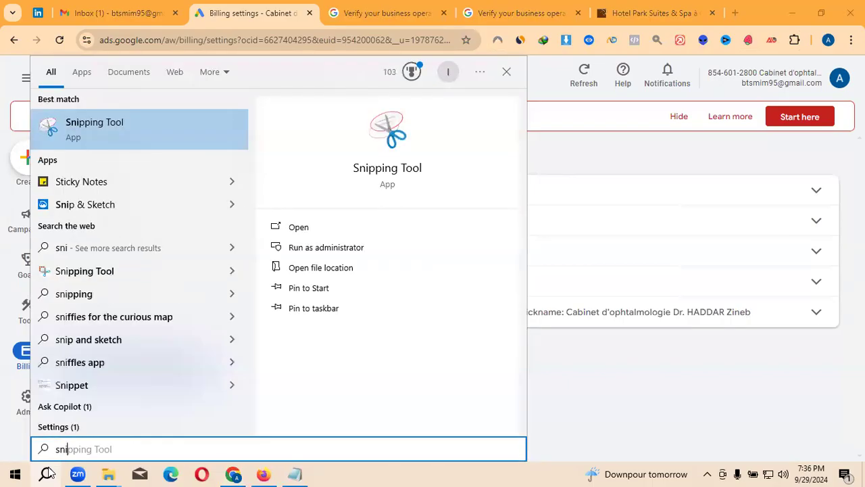
key(Tab)
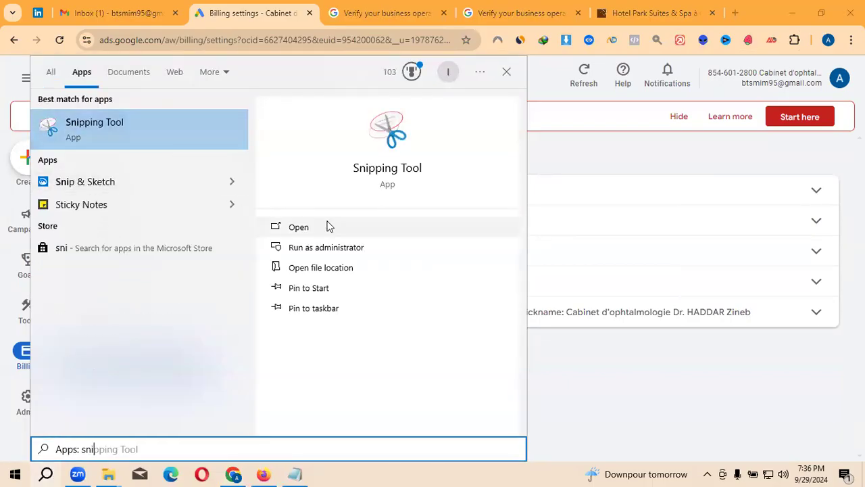
click(328, 225)
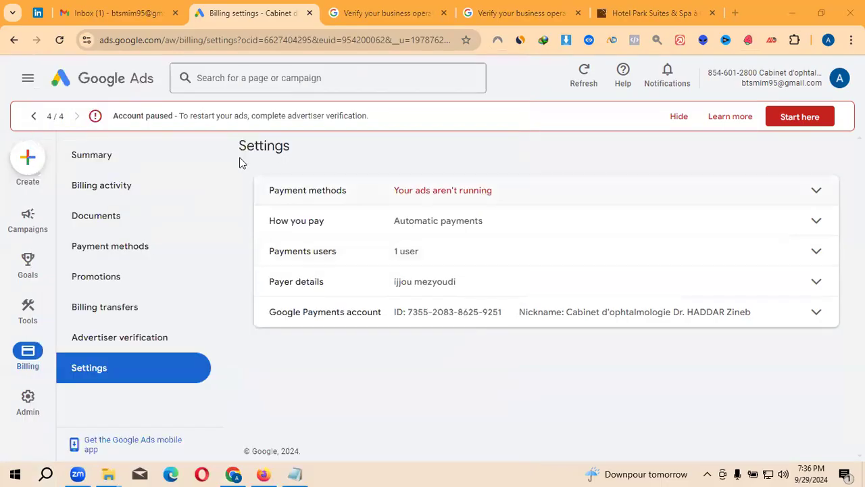
click(365, 152)
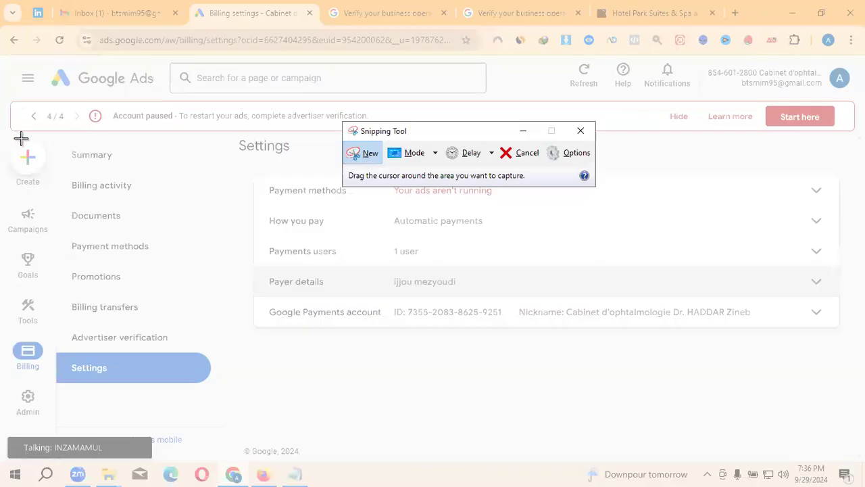
drag(10, 133, 835, 416)
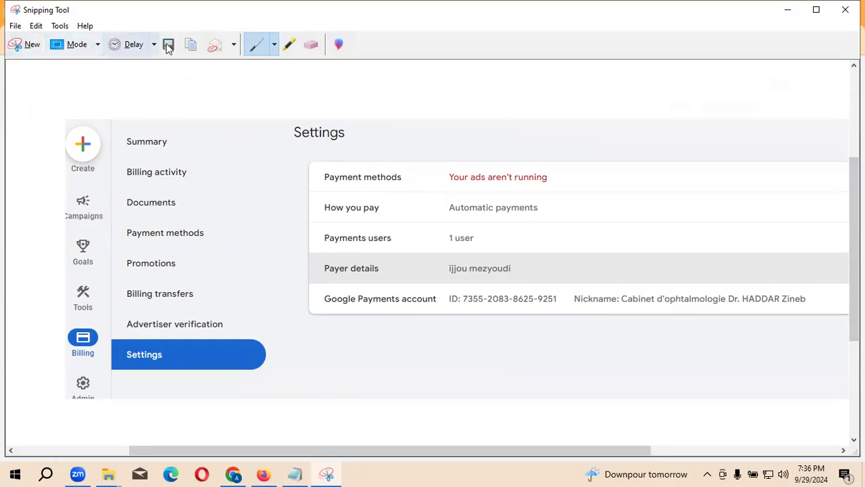
- Save the capture as ds in Pictures without replacing Capture, then minimize Snipping Tool
click(169, 44)
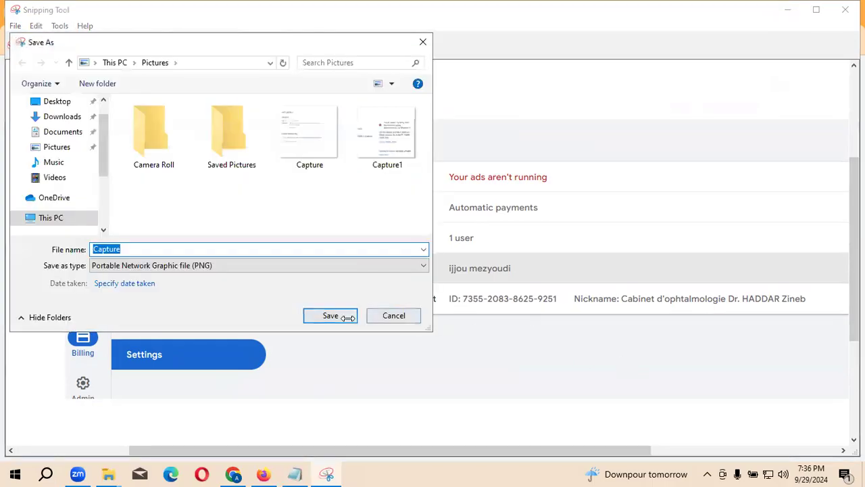
click(348, 317)
click(522, 245)
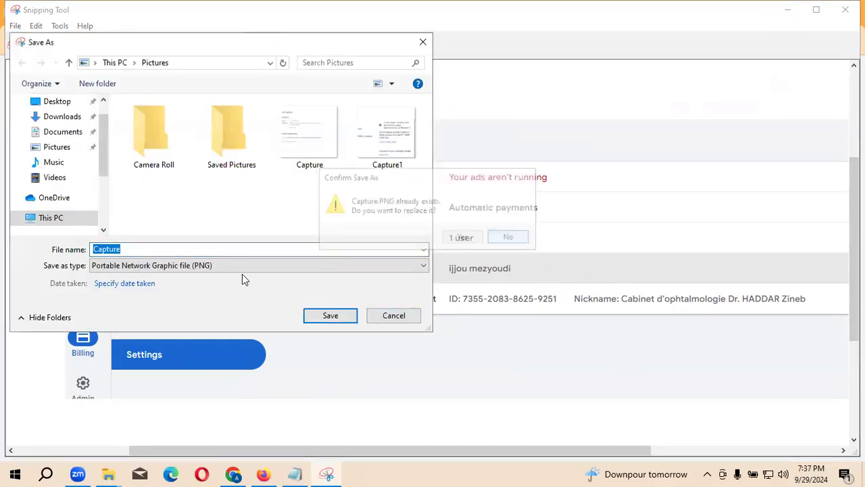
text(ds)
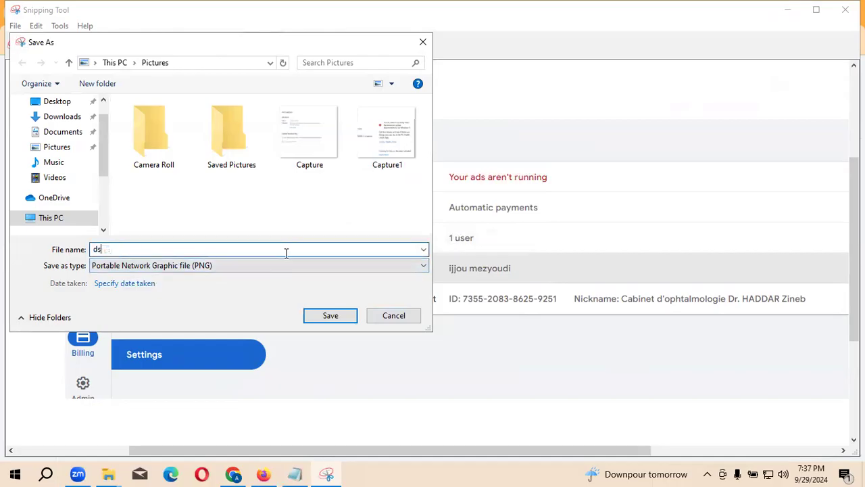
click(334, 317)
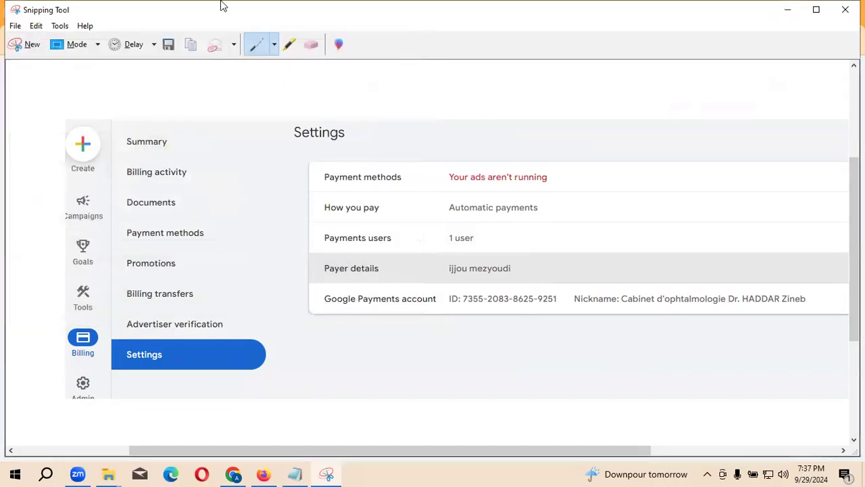
click(789, 10)
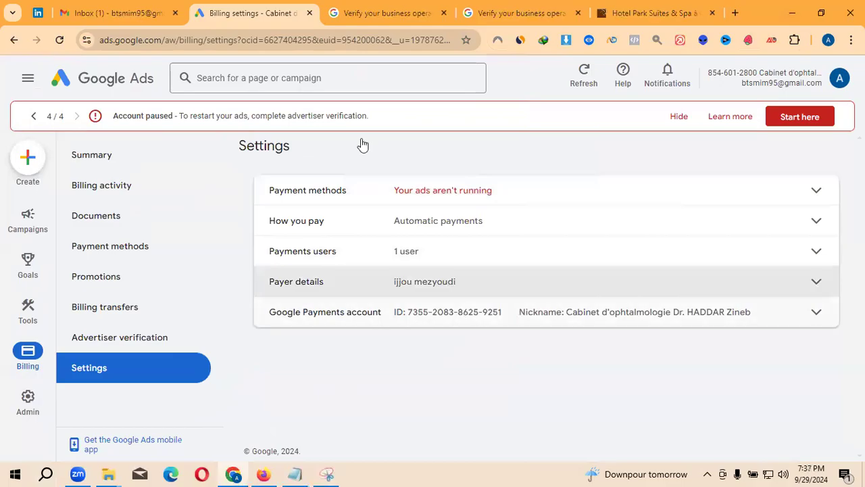
- Attach ds.PNG from Pictures as the business-relationship documentation file (46.9 kB)
click(389, 12)
click(277, 299)
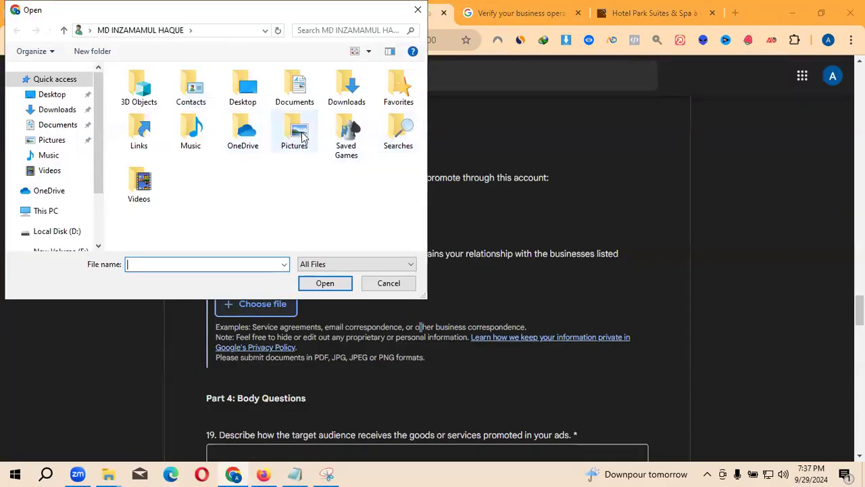
click(294, 138)
double_click(294, 139)
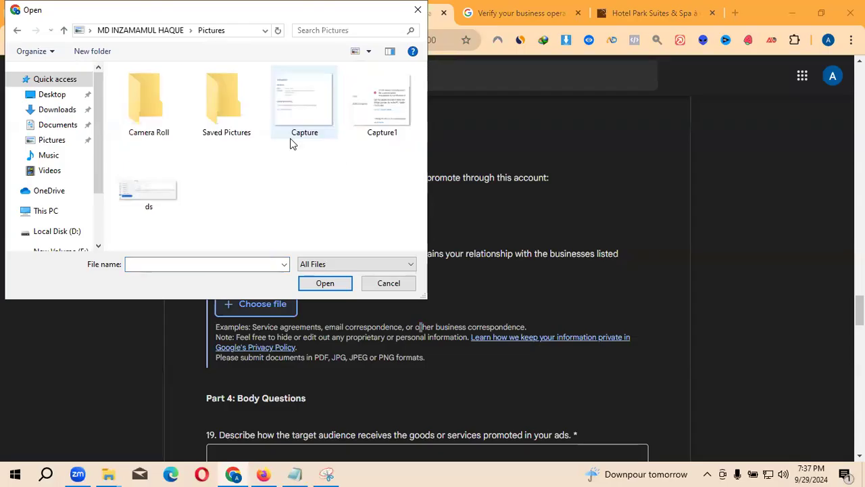
click(151, 190)
click(340, 283)
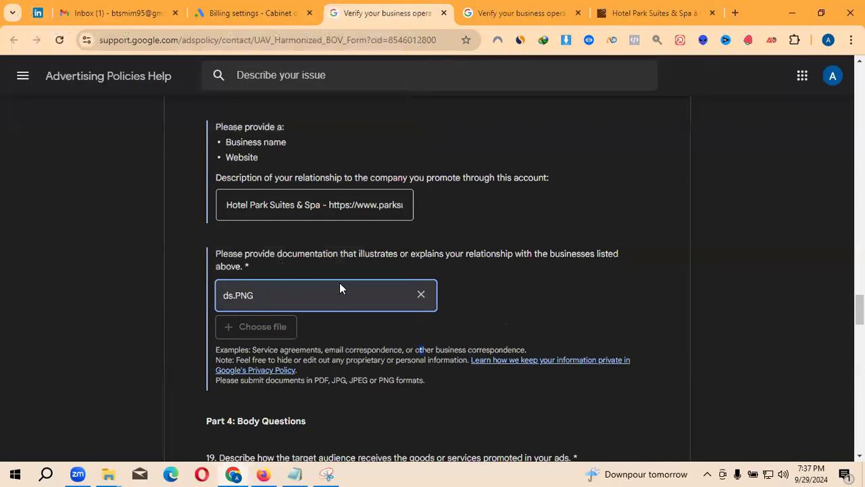
scroll(351, 268, down, 2)
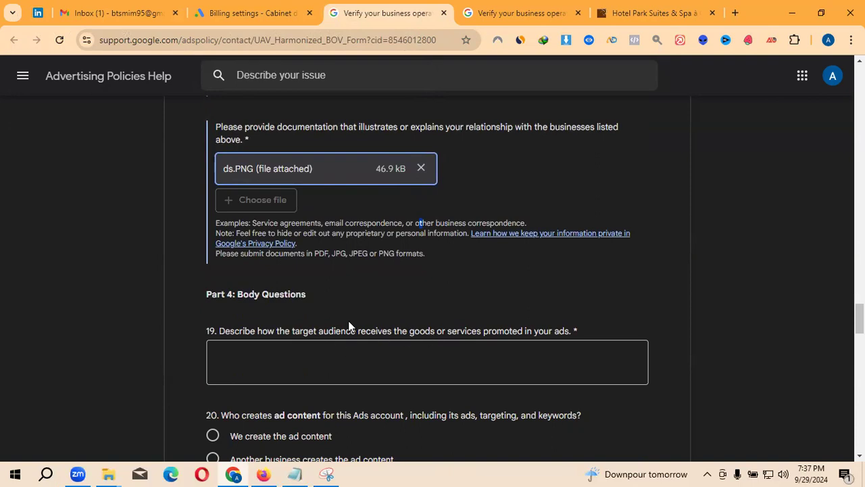
scroll(255, 221, down, 1)
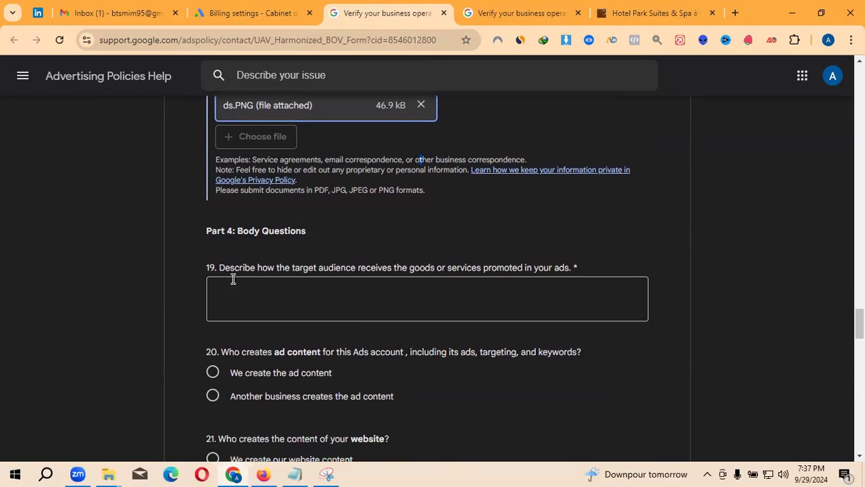
- Paste the Notepad answer on booking online and enjoying accommodations, spa and dining on-site into question 19
click(319, 293)
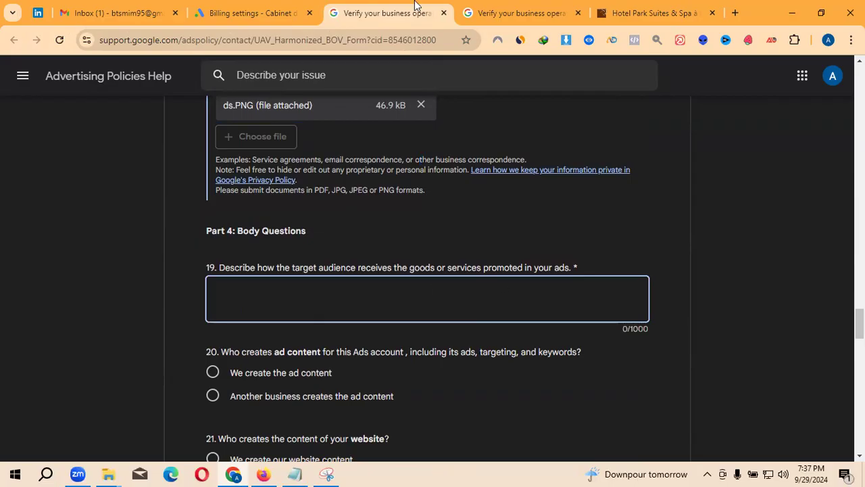
click(304, 473)
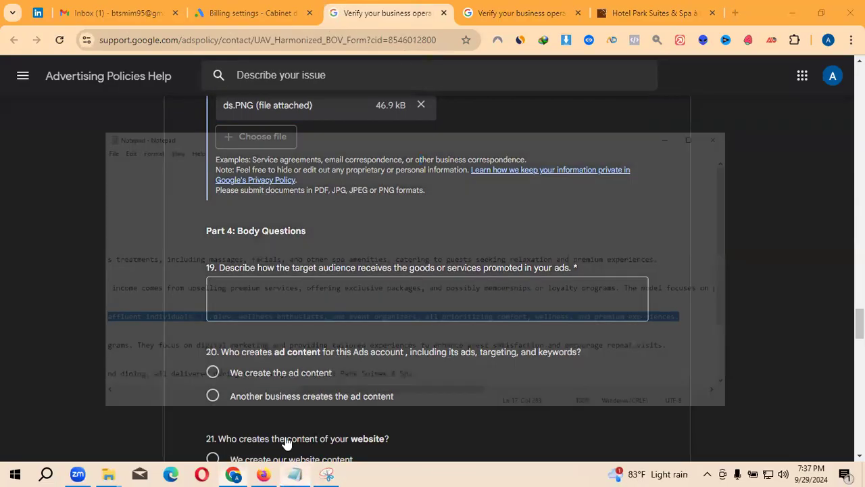
drag(304, 359, 120, 362)
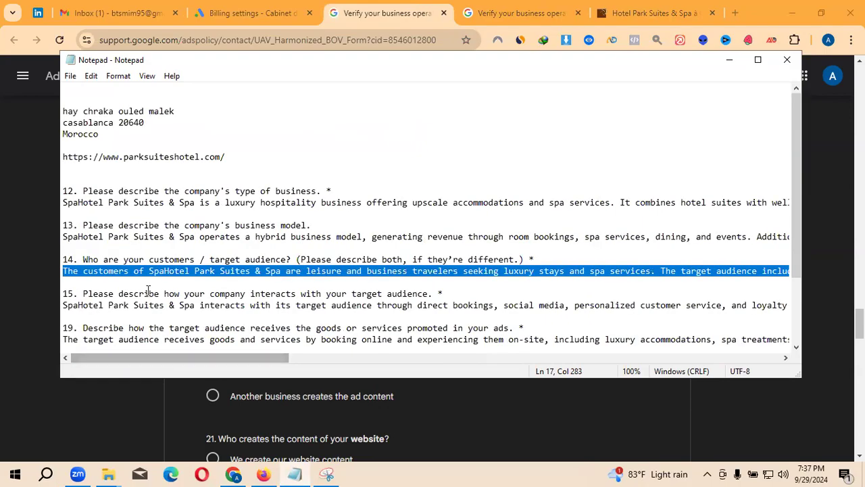
scroll(147, 293, down, 1)
mouse_move(63, 305)
mouse_down()
mouse_move(637, 303)
mouse_move(64, 316)
mouse_up()
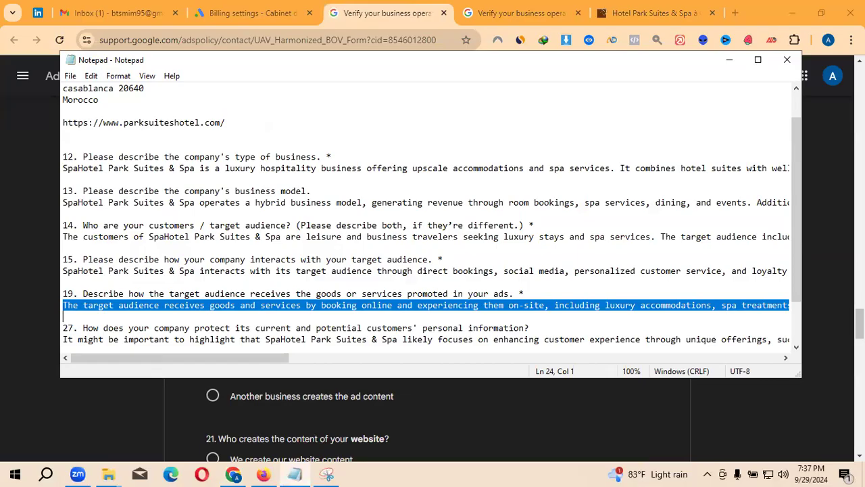
drag(772, 314, 863, 308)
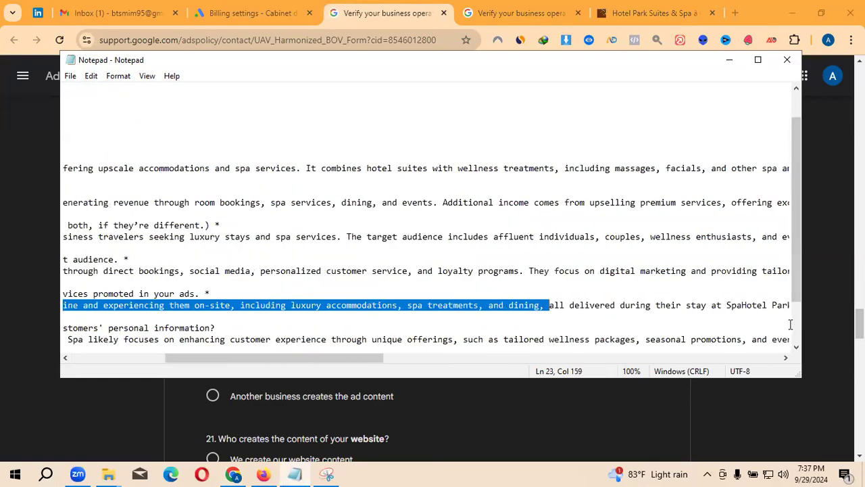
key(shift+Right)
key(shift+Right)
key(shift+Right)
key(shift+Right)
key(shift+Right)
key(shift+Right)
key(shift+Right)
key(shift+Right)
key(shift+Right)
key(shift+Right)
key(shift+Right)
key(shift+Right)
key(shift+Right)
key(shift+Right)
key(shift+Right)
key(shift+Right)
key(shift+Right)
key(shift+Right)
key(shift+Right)
key(shift+Right)
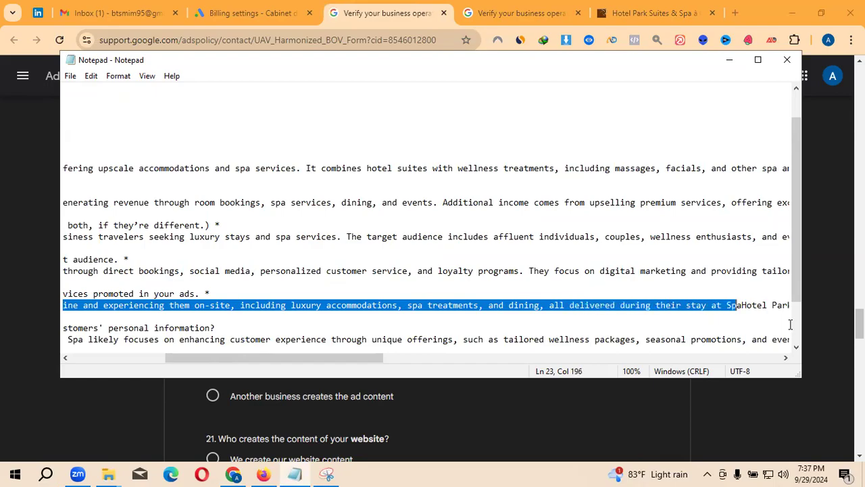
key(shift+Right)
key(shift+Right)
key(shift+Right)
key(shift+Right)
key(shift+Right)
key(shift+Right)
key(shift+Right)
key(shift+Right)
key(shift+Right)
key(shift+Right)
key(shift+Right)
key(shift+Right)
key(shift+Right)
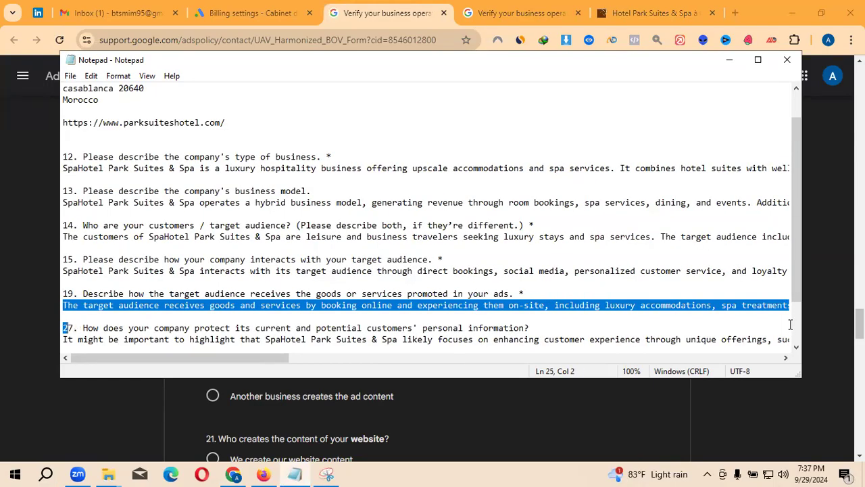
key(shift+Left)
key(ctrl+c)
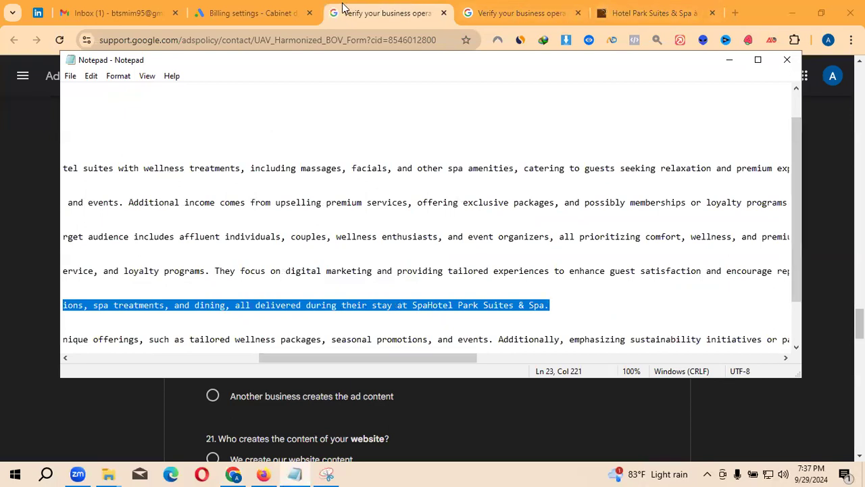
click(384, 10)
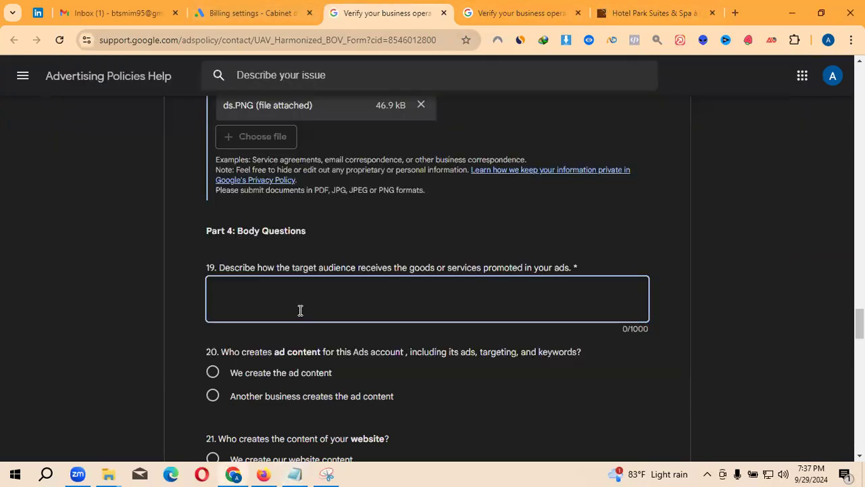
key(ctrl+v)
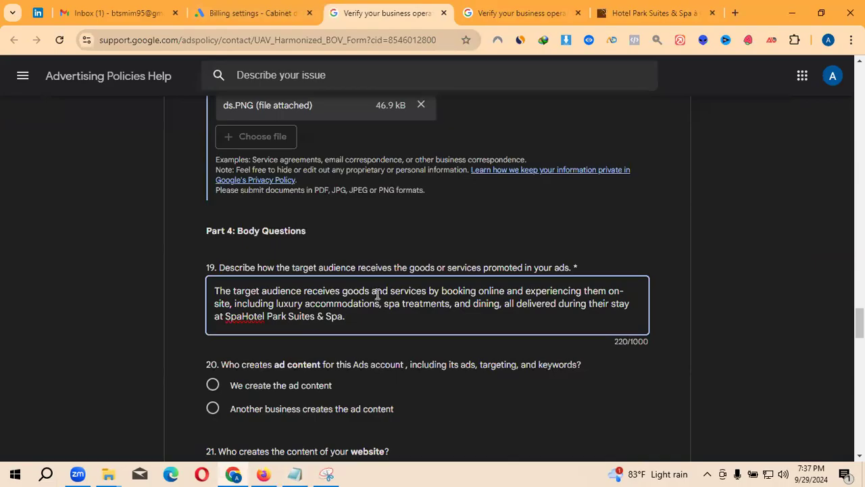
scroll(377, 292, down, 1)
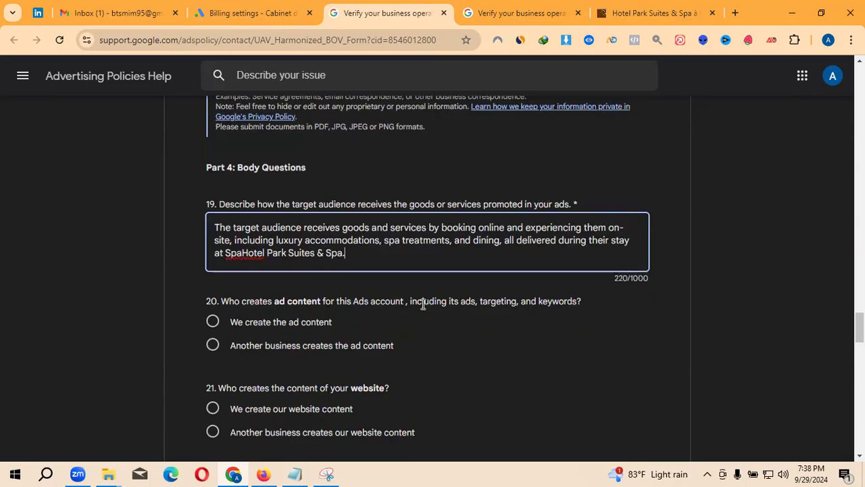
- Answer that we create both the ad content and the website content
click(291, 325)
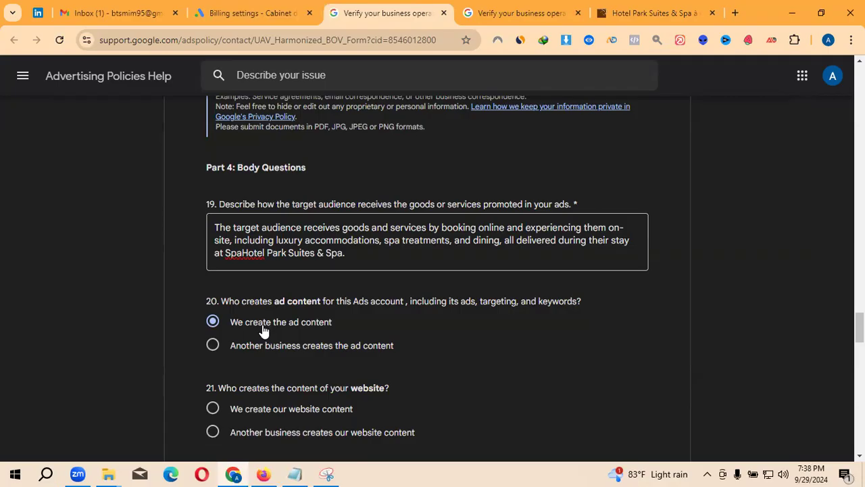
scroll(264, 331, down, 1)
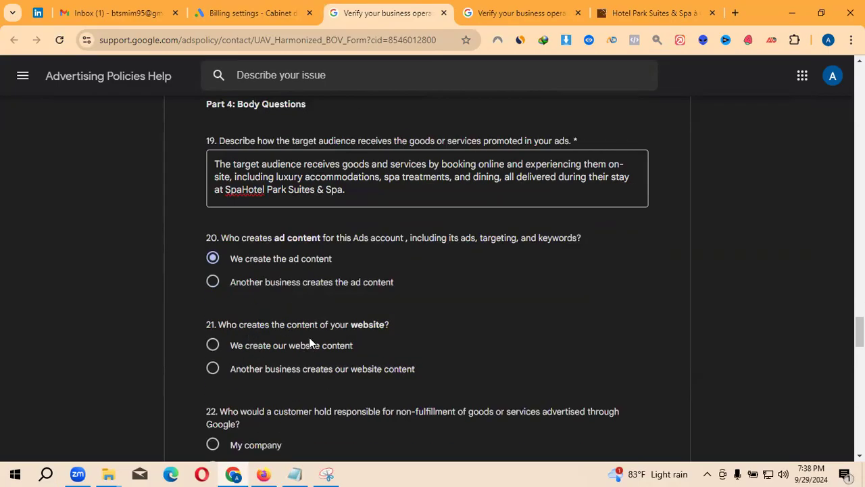
click(272, 348)
- Pick 'My company' for question 22 on who customers hold responsible
scroll(266, 343, down, 1)
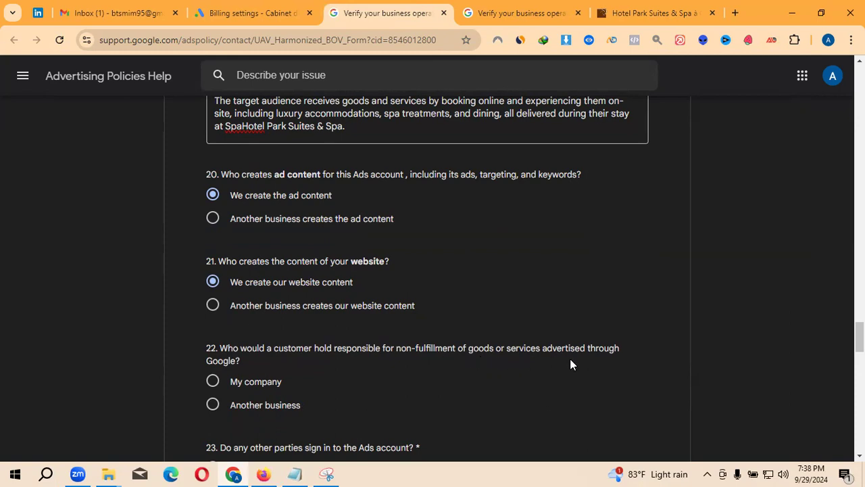
click(257, 383)
scroll(266, 379, down, 1)
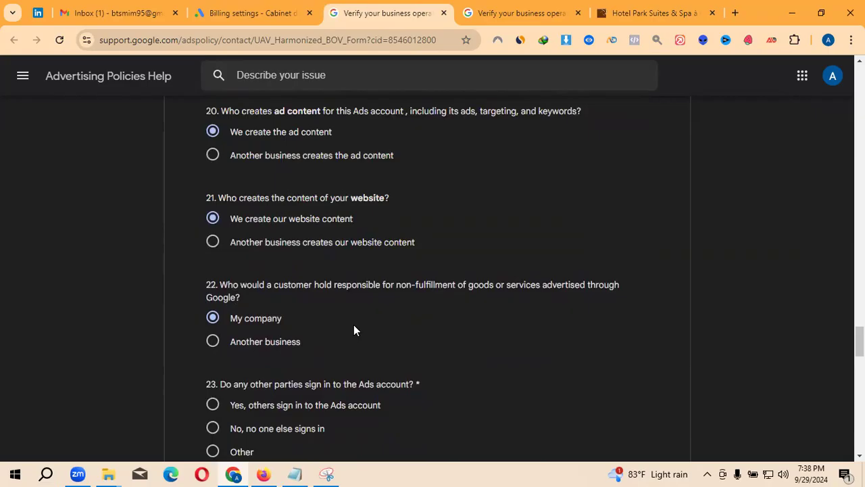
scroll(354, 330, down, 1)
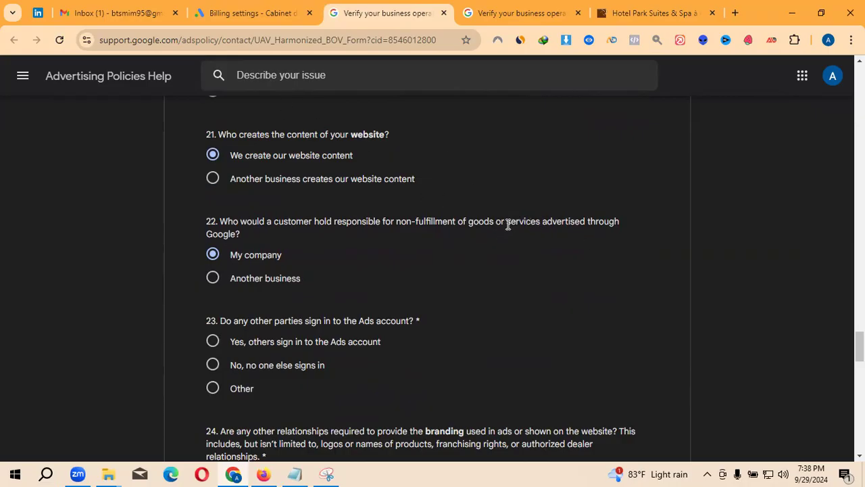
drag(506, 222, 563, 222)
scroll(314, 260, down, 1)
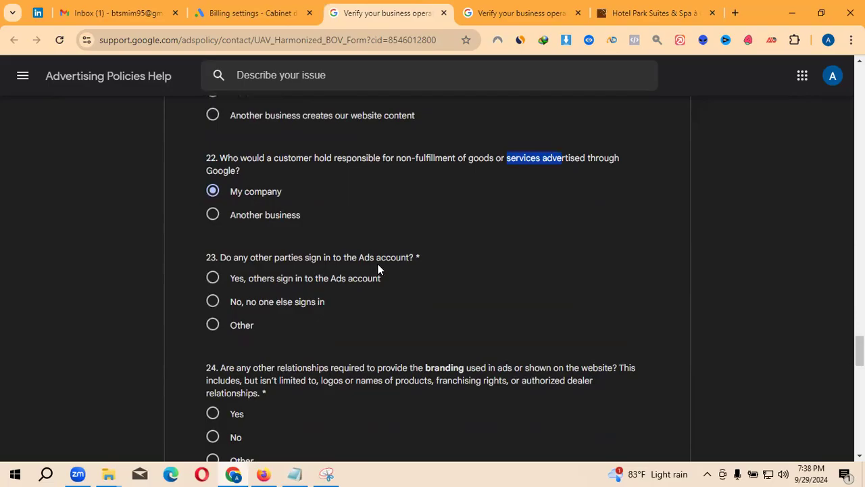
- Try 'Yes, others sign in' for question 23, then settle on 'No, no one else signs in'
click(254, 281)
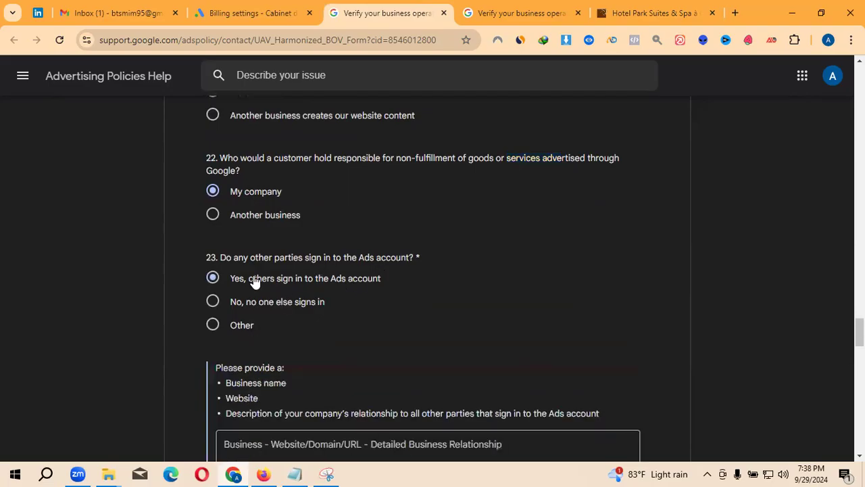
click(249, 304)
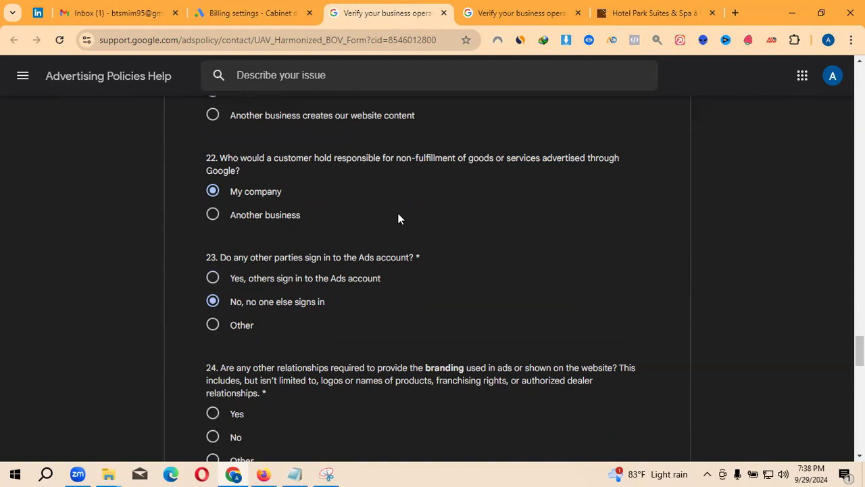
scroll(398, 218, down, 1)
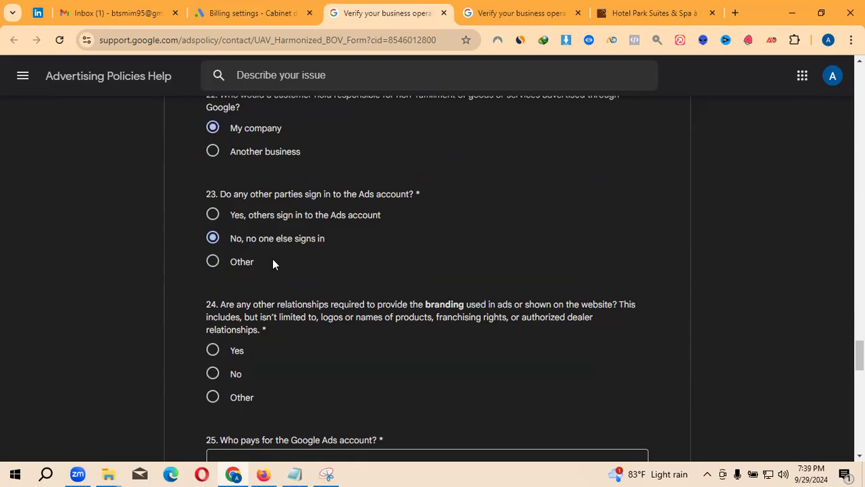
click(264, 221)
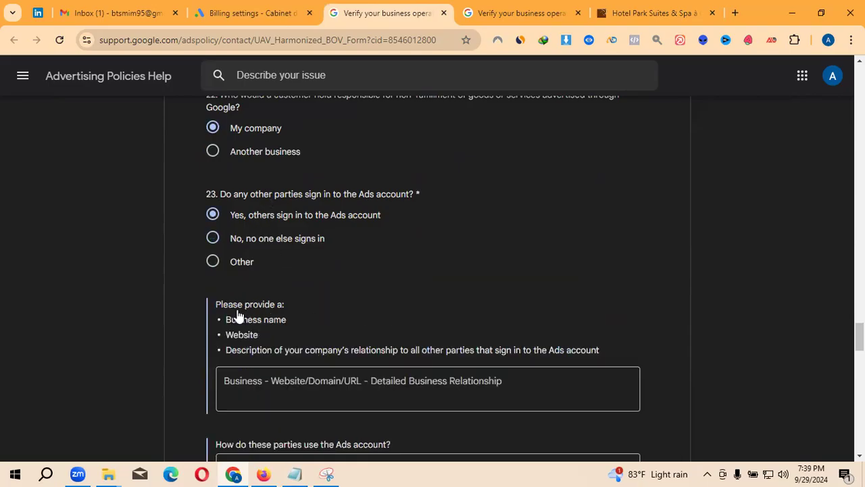
scroll(318, 311, down, 1)
click(264, 322)
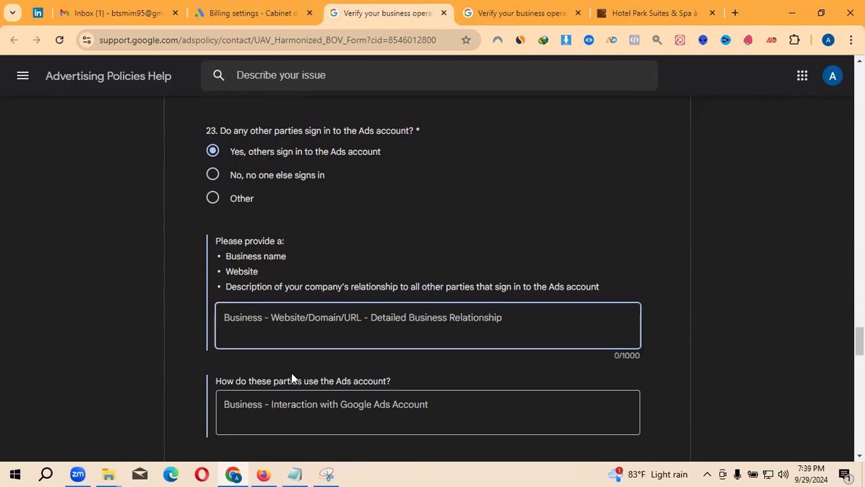
scroll(288, 378, down, 1)
scroll(324, 332, down, 1)
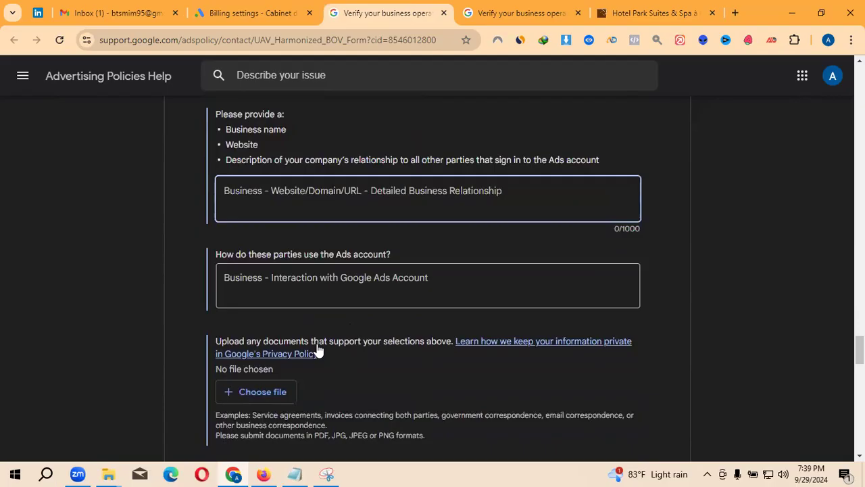
scroll(319, 350, up, 3)
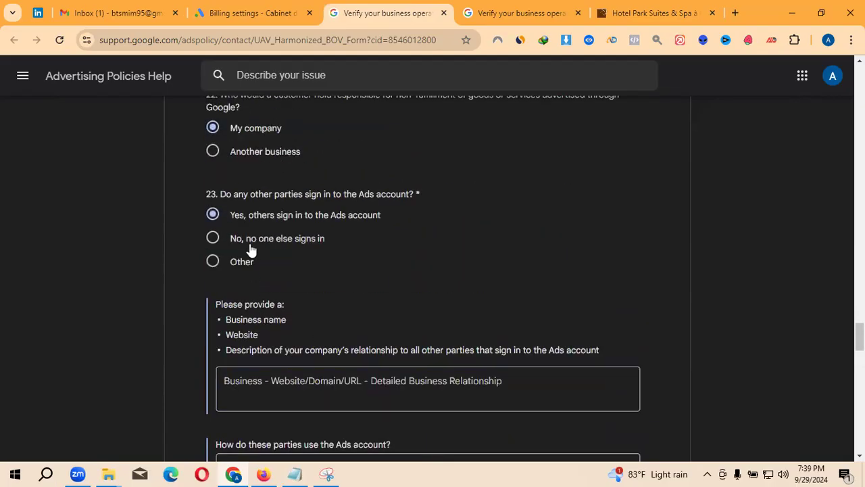
click(213, 238)
scroll(326, 245, down, 2)
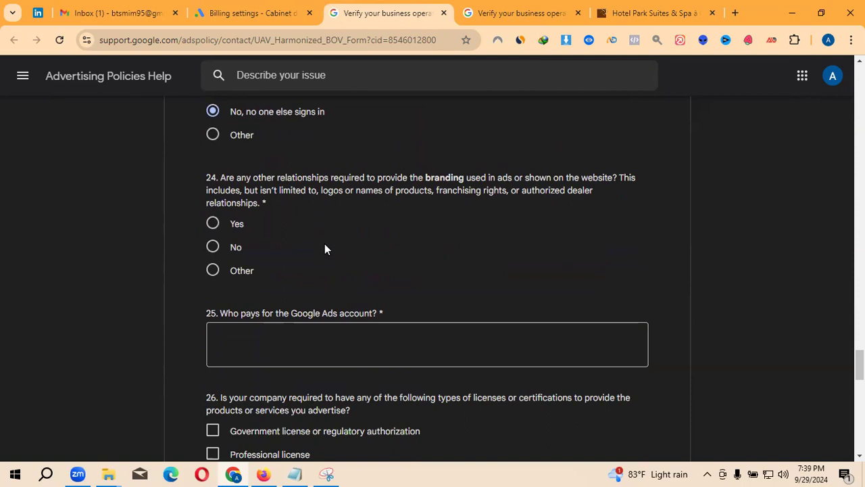
- Answer question 24 'No' and enter 'My Self' as who pays in question 25
click(233, 249)
scroll(300, 232, down, 1)
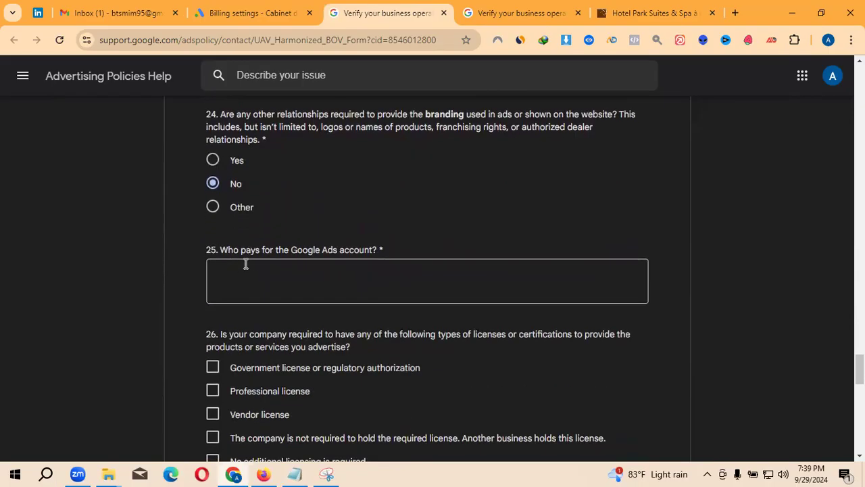
click(302, 272)
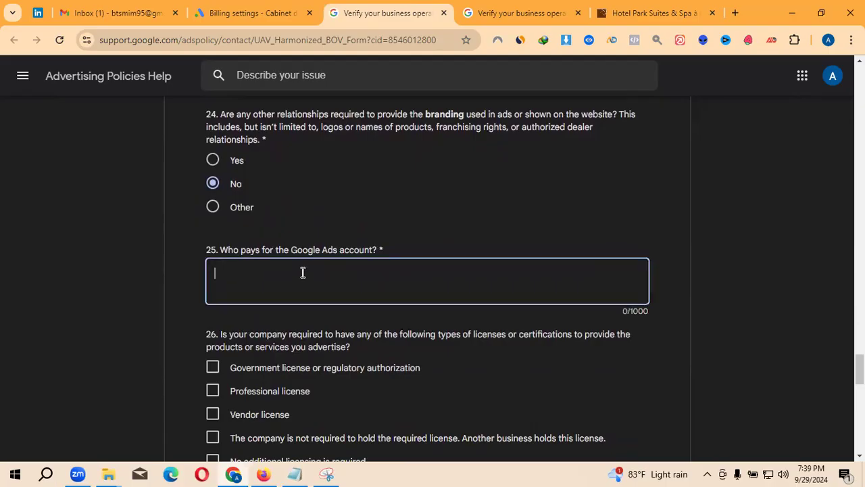
text(My Self)
- Read question 26 on licences and tick 'No additional licensing is required'
scroll(295, 274, down, 2)
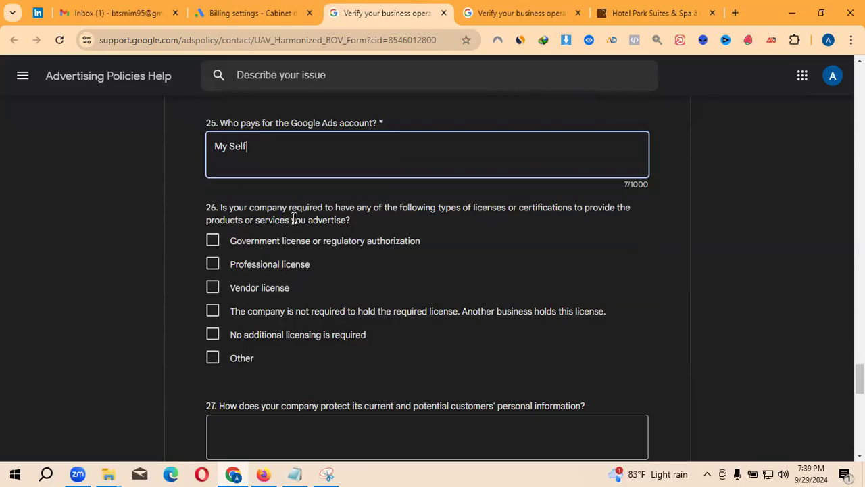
drag(297, 208, 620, 209)
drag(571, 217, 359, 222)
scroll(334, 300, down, 1)
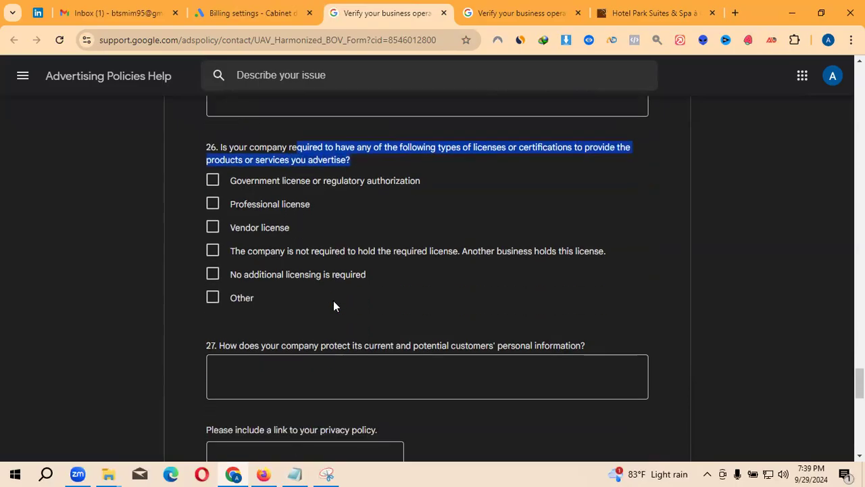
click(374, 160)
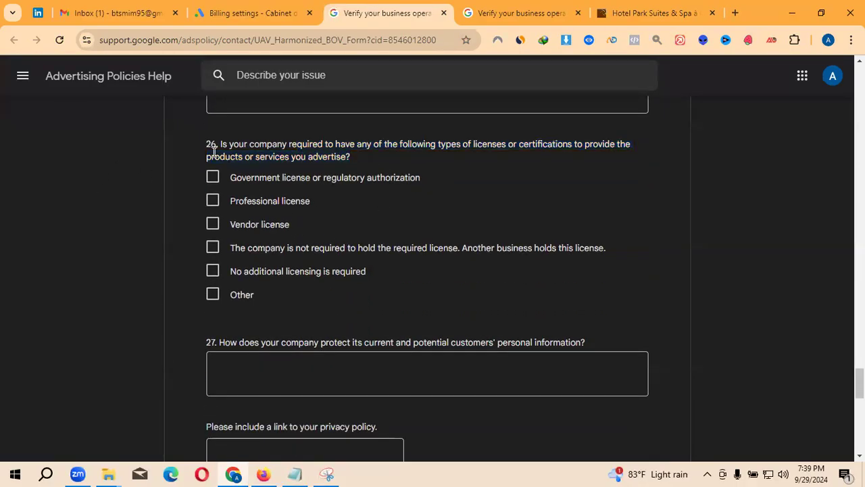
drag(209, 144, 368, 157)
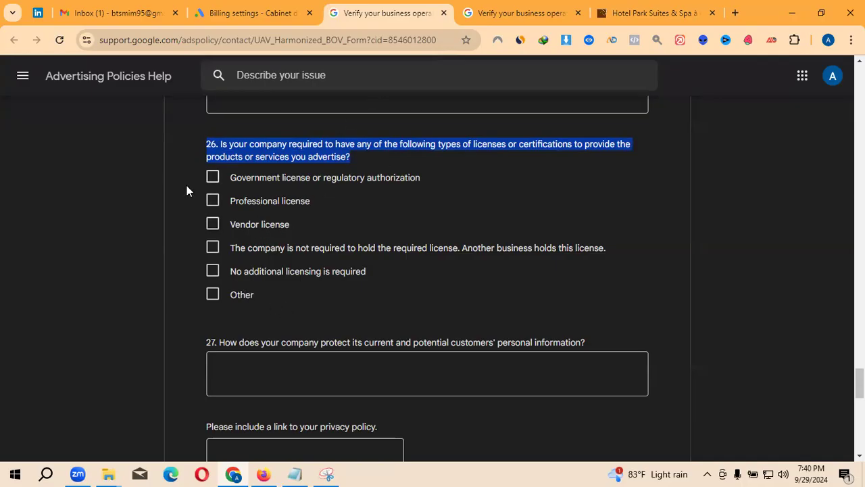
scroll(336, 217, down, 1)
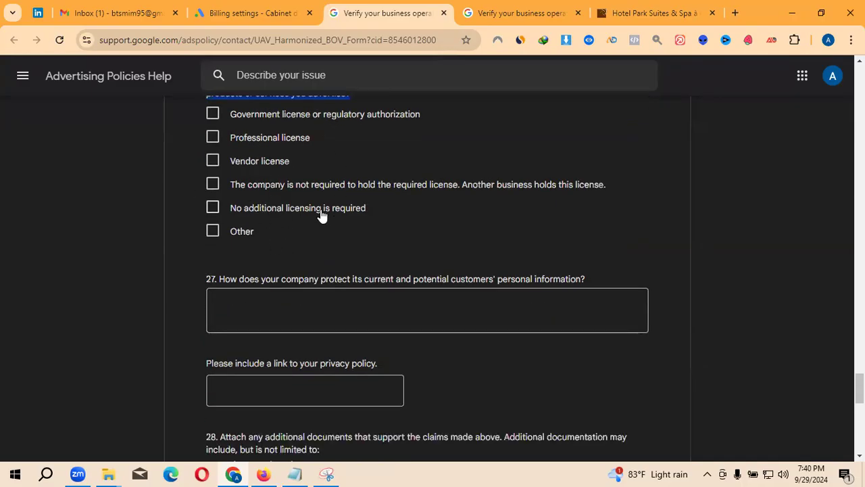
click(212, 210)
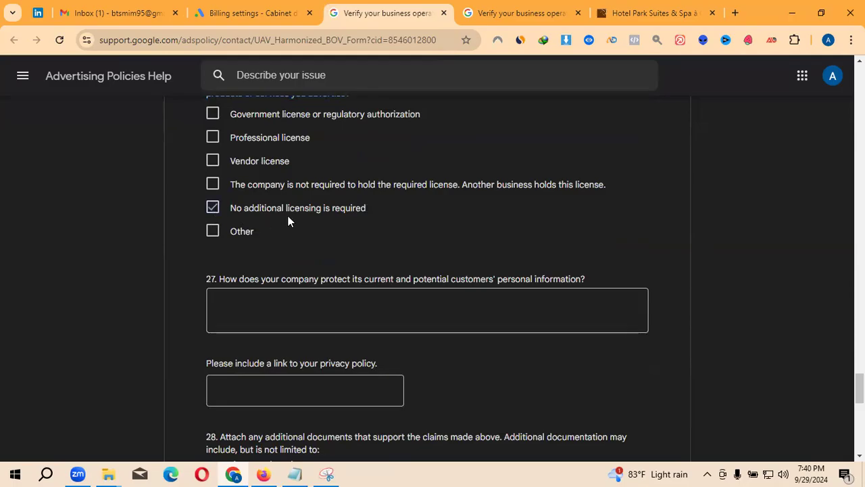
drag(236, 220, 332, 214)
click(438, 211)
scroll(395, 230, down, 1)
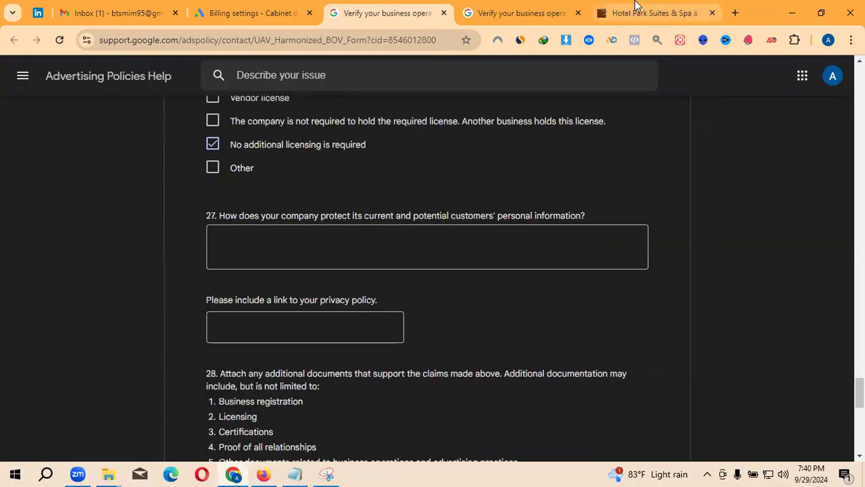
- Paste the prepared Notepad answer into question 27 and remove the trailing line break (467/1000)
click(302, 473)
scroll(222, 376, left, 2)
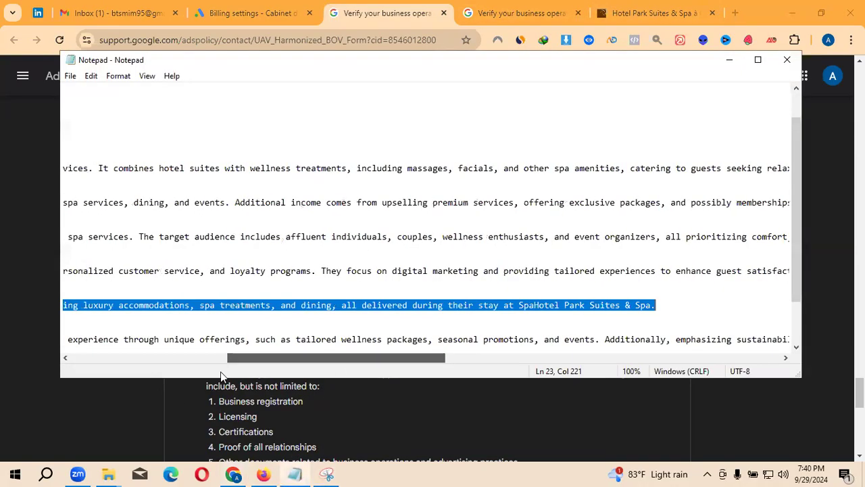
scroll(169, 375, left, 5)
drag(63, 340, 172, 346)
key(ctrl+c)
key(shift+Up)
key(shift+Up)
key(shift+Up)
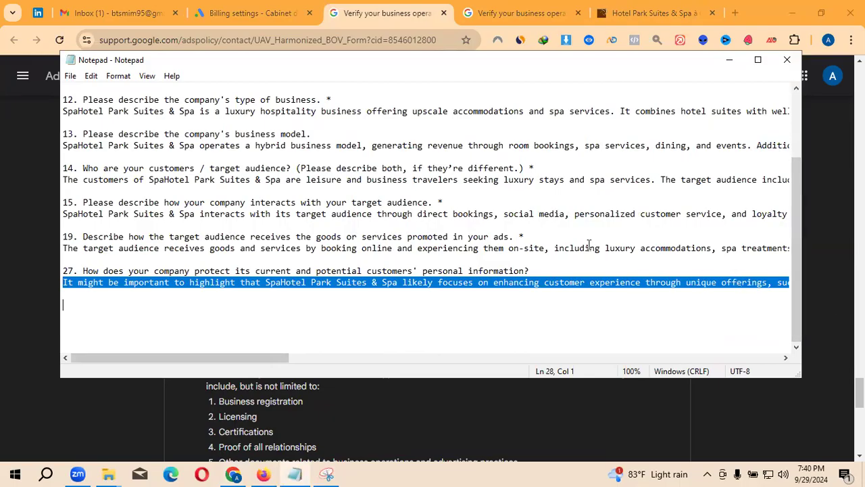
click(246, 14)
click(247, 14)
click(380, 12)
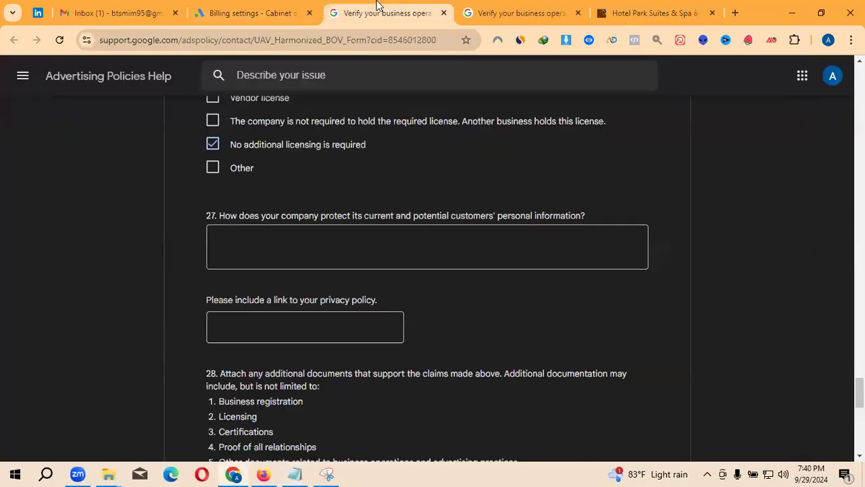
click(310, 238)
key(ctrl+v)
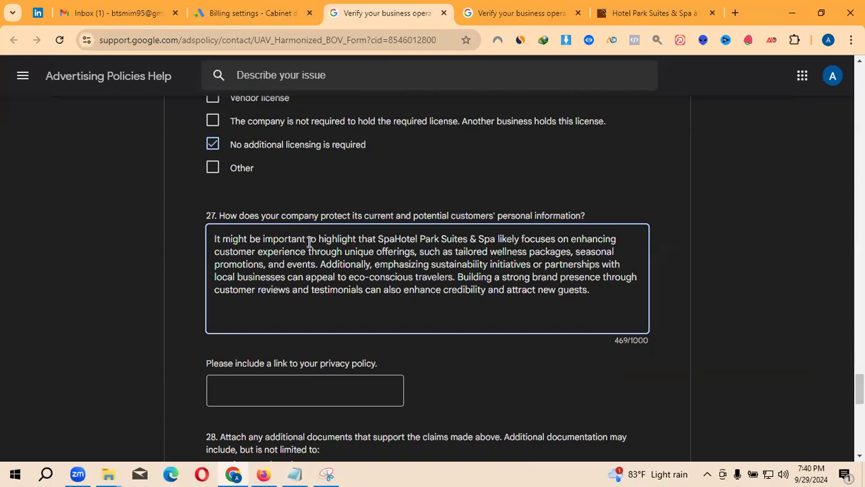
key(BackSpace)
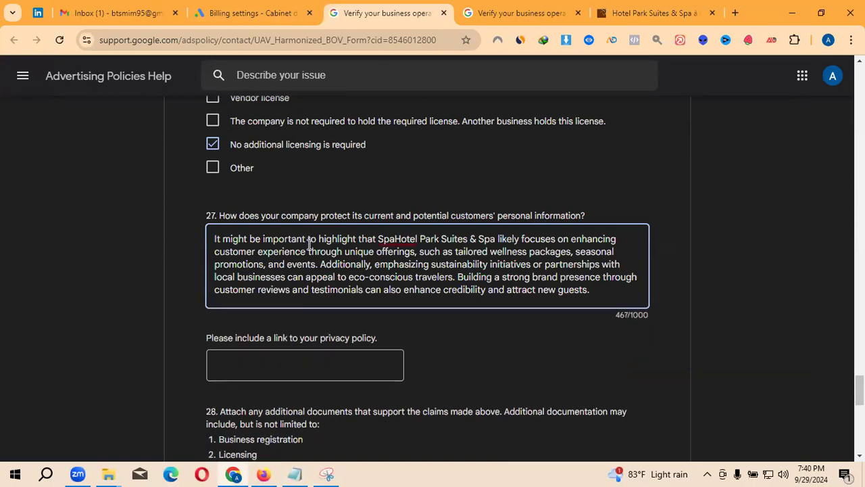
scroll(257, 251, down, 1)
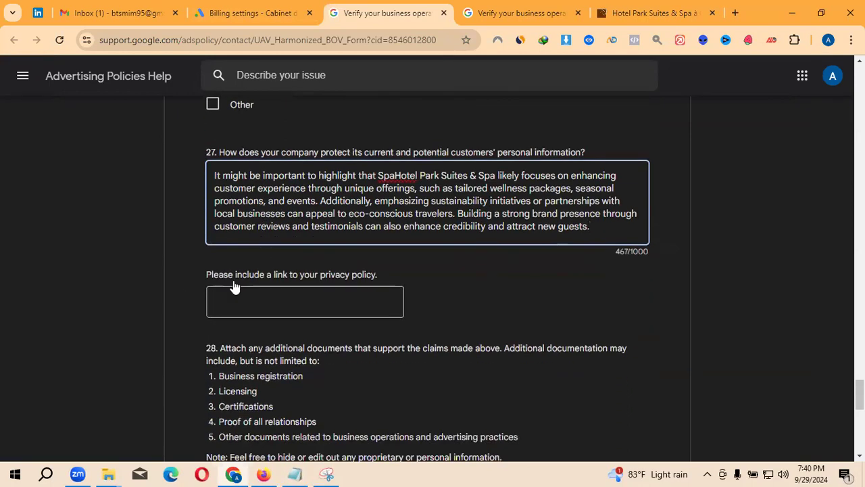
click(345, 302)
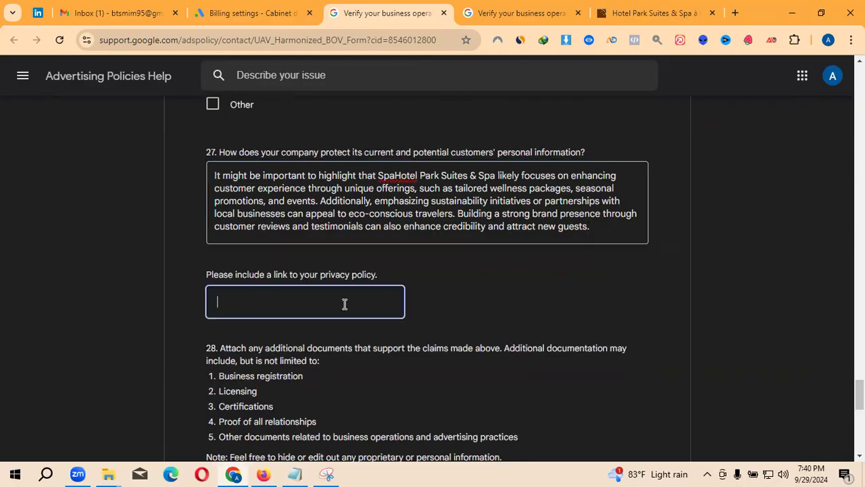
click(665, 8)
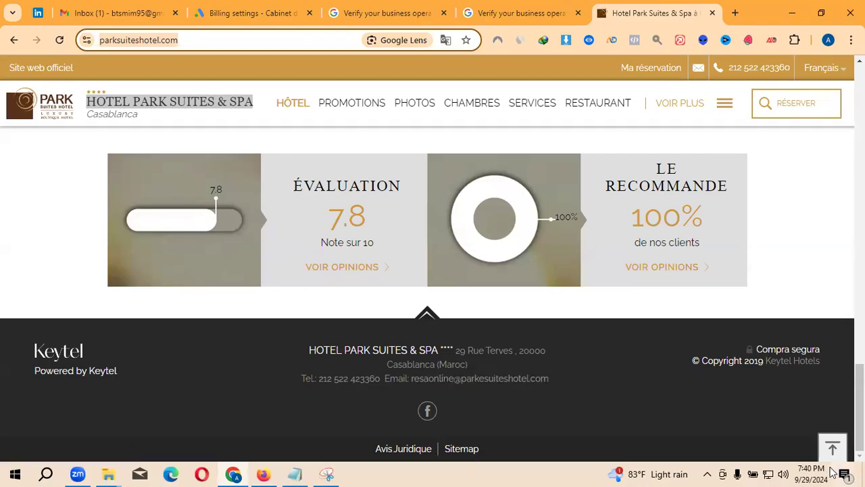
click(843, 448)
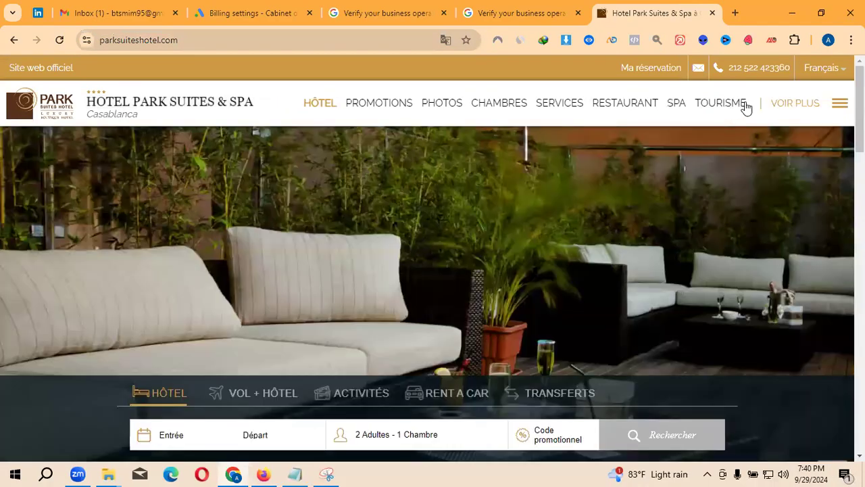
click(838, 105)
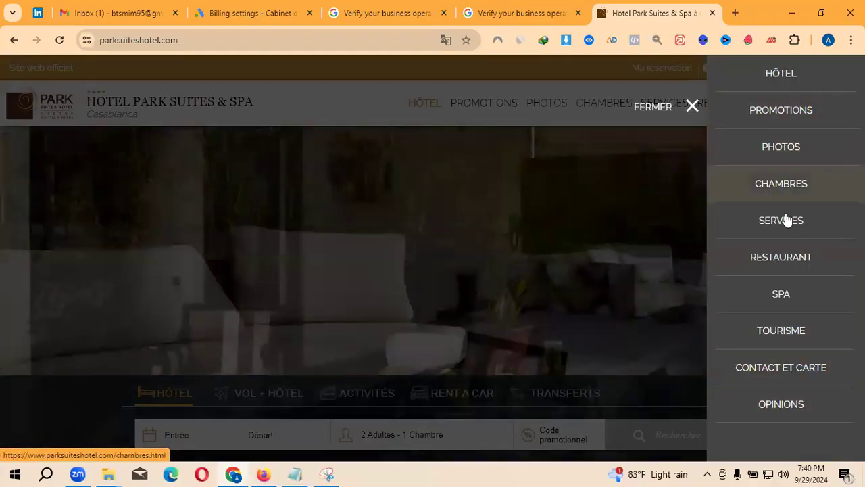
click(317, 120)
click(560, 110)
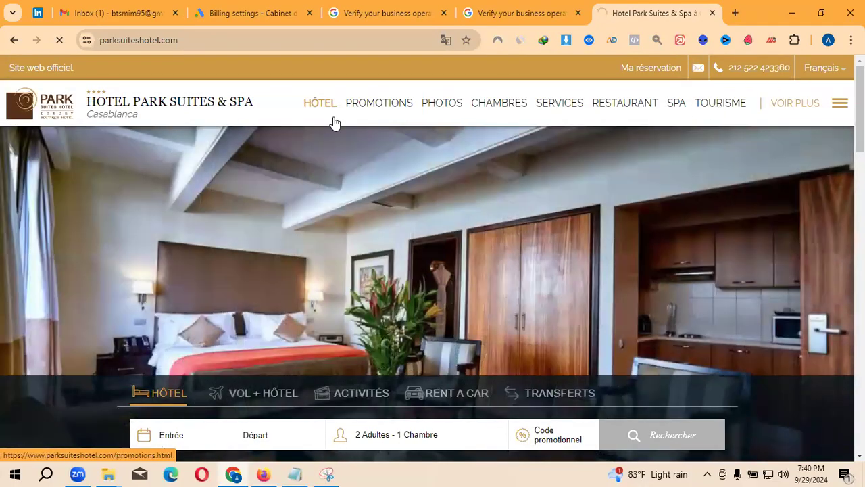
click(180, 43)
key(ctrl+c)
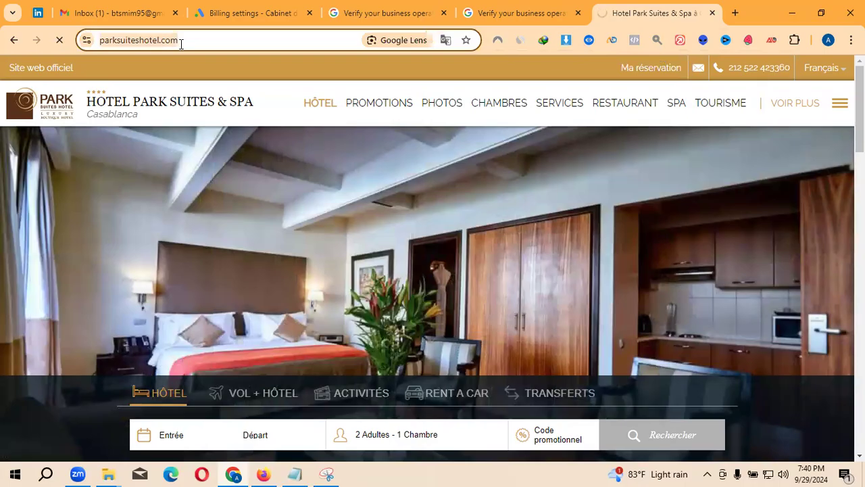
click(389, 13)
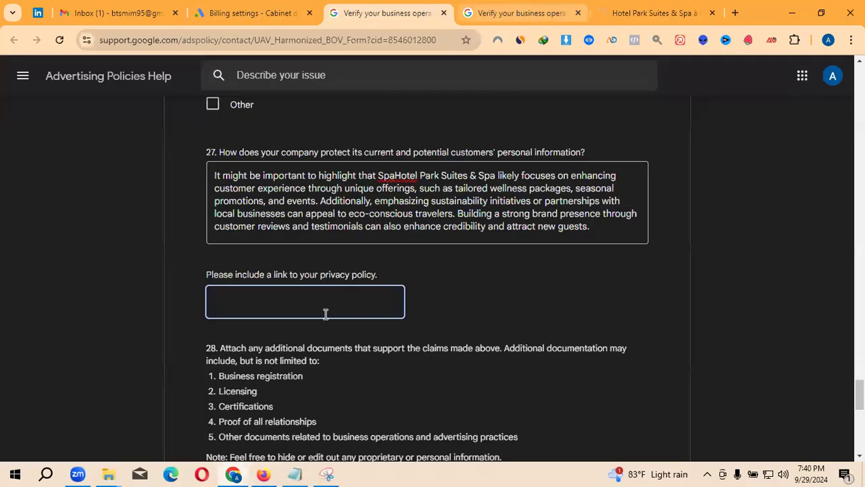
key(ctrl+v)
click(507, 294)
scroll(473, 298, down, 2)
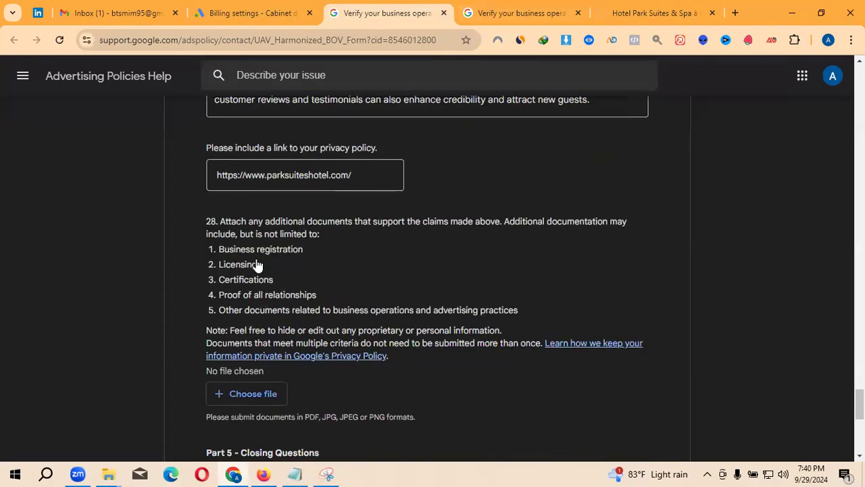
scroll(259, 266, down, 1)
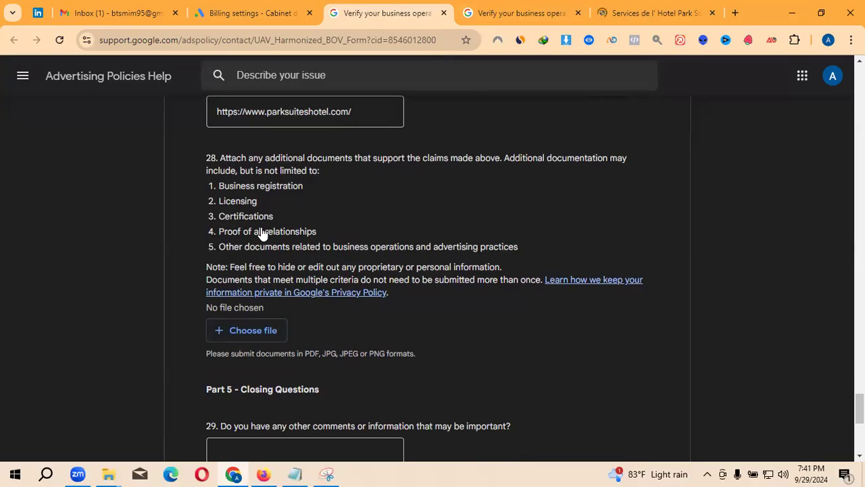
scroll(263, 233, down, 1)
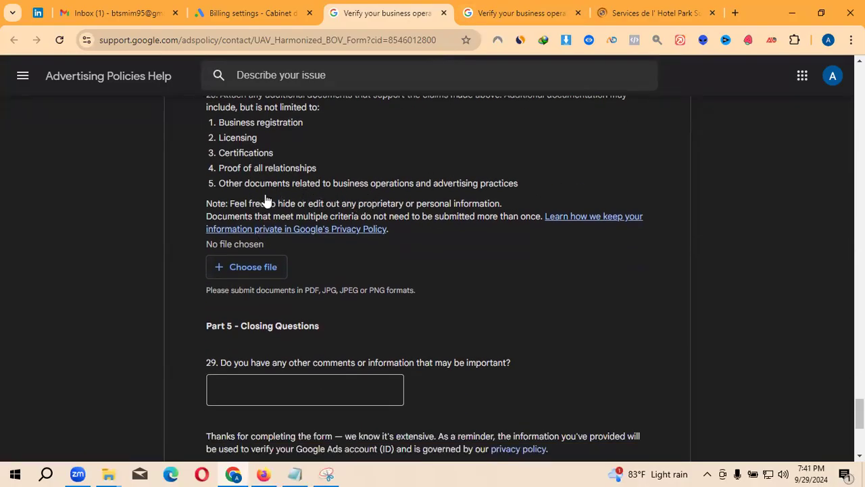
scroll(319, 214, down, 1)
scroll(259, 308, down, 1)
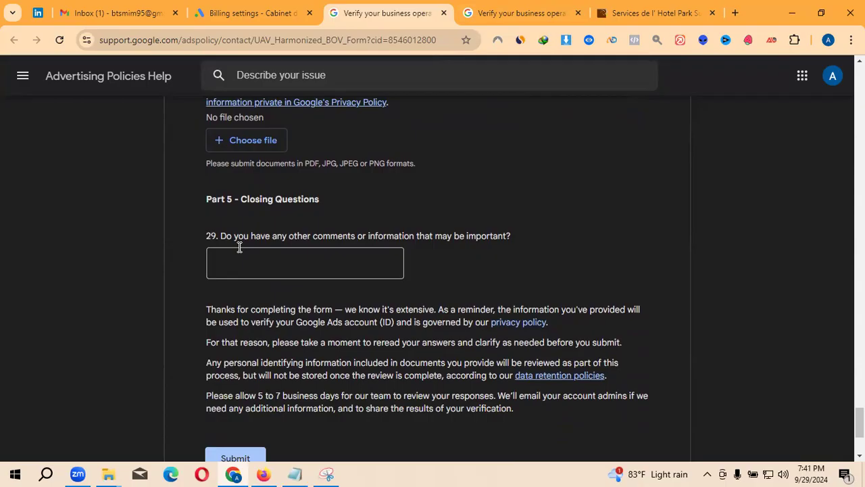
drag(225, 245, 440, 246)
click(308, 274)
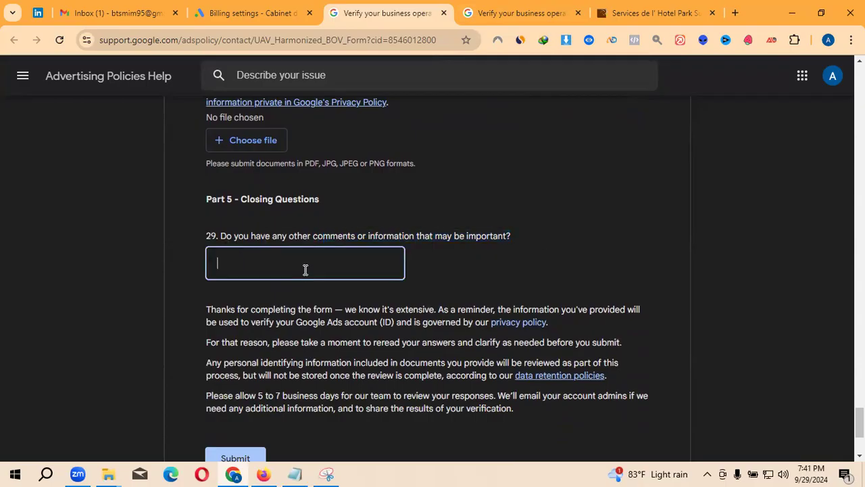
click(649, 10)
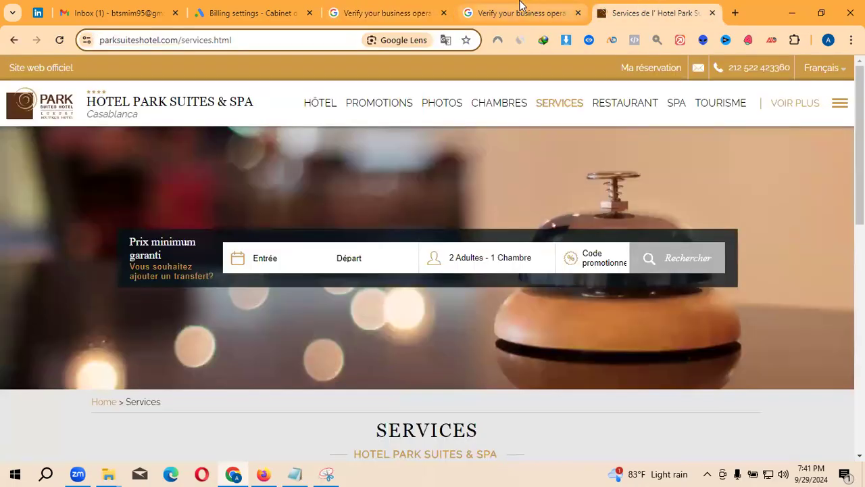
click(521, 9)
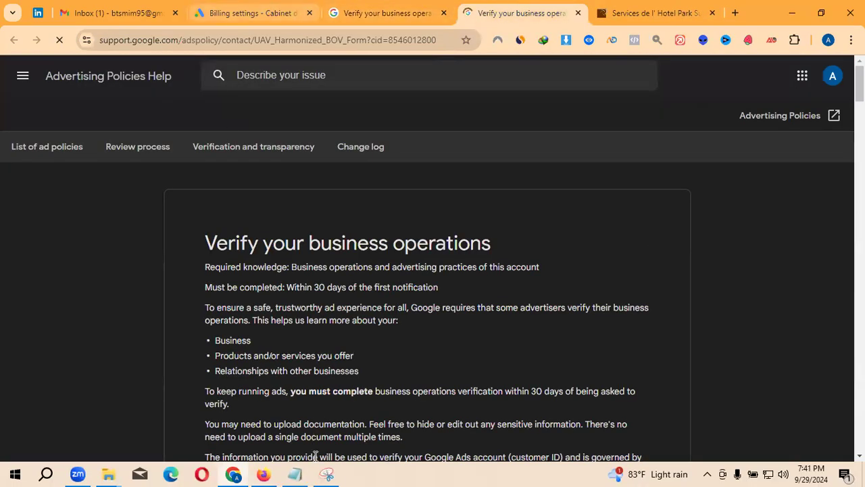
click(294, 473)
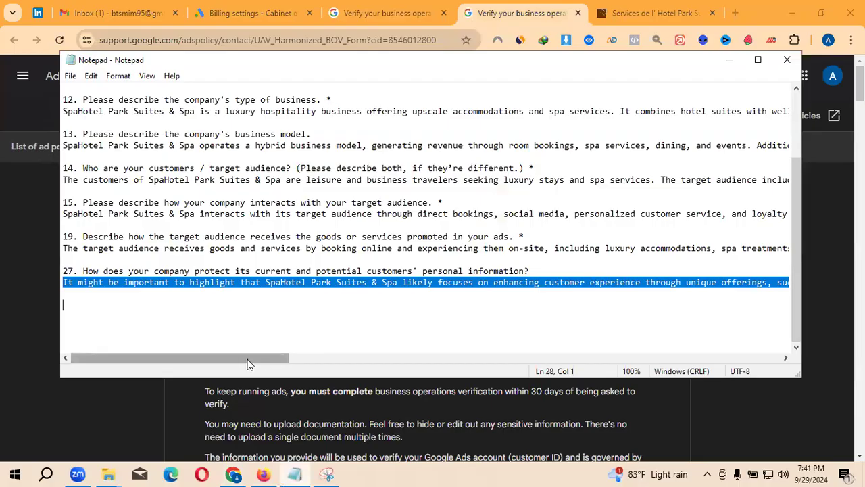
mouse_move(94, 357)
mouse_down()
mouse_move(189, 367)
mouse_move(87, 365)
mouse_up()
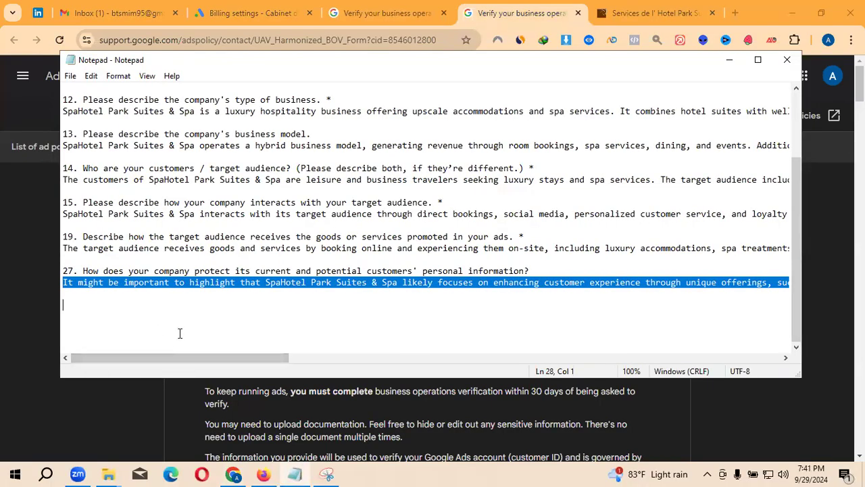
click(327, 473)
click(326, 473)
click(263, 473)
click(264, 474)
click(233, 473)
scroll(326, 319, down, 5)
scroll(326, 318, down, 5)
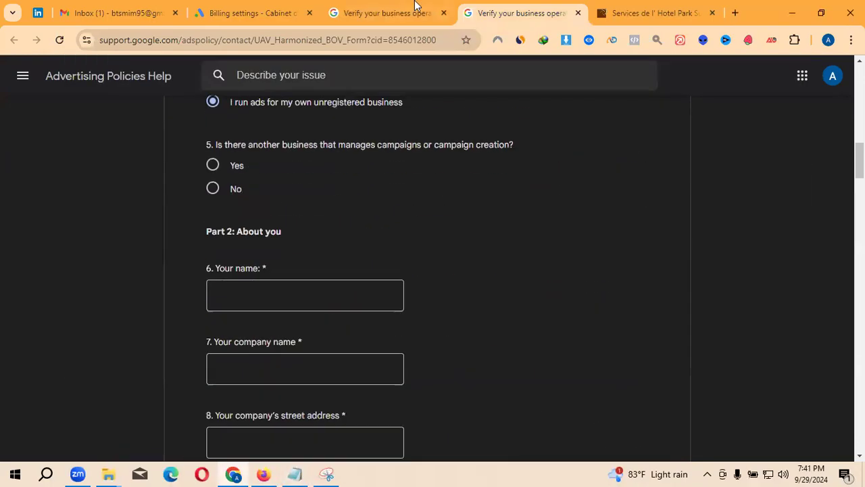
click(416, 9)
scroll(317, 284, down, 3)
scroll(282, 280, up, 1)
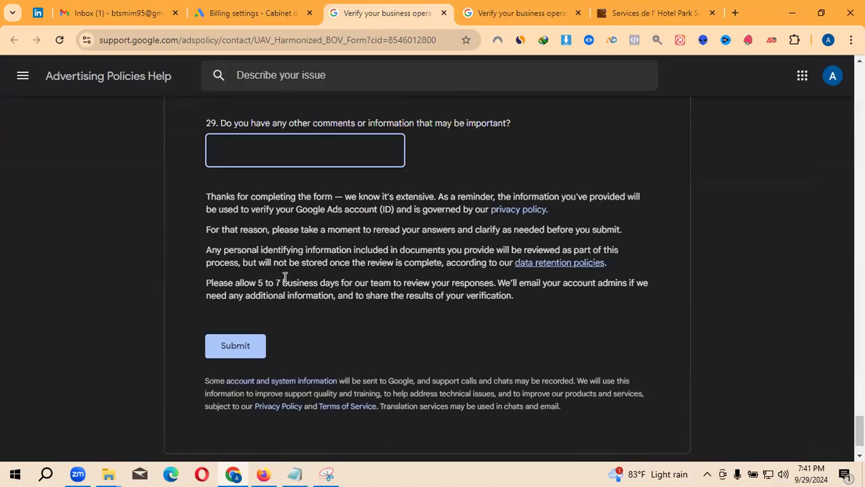
- Enter 'Unregistered True Business' in question 29, fixing its spelling, and submit the form
text(True Business)
key(Home)
text(Ub)
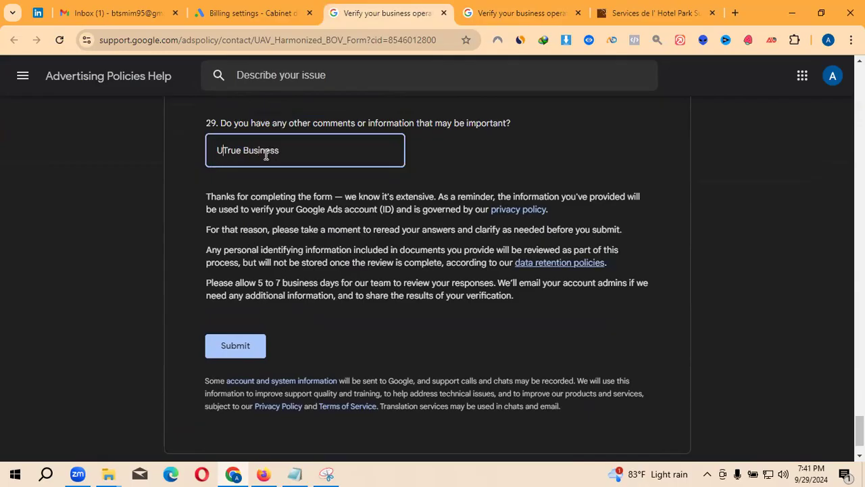
key(BackSpace)
text(nregistered)
right_click(255, 148)
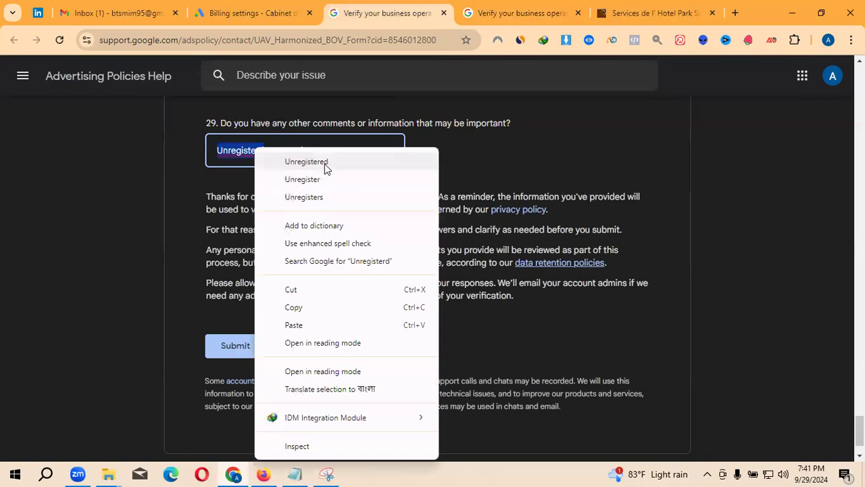
click(324, 162)
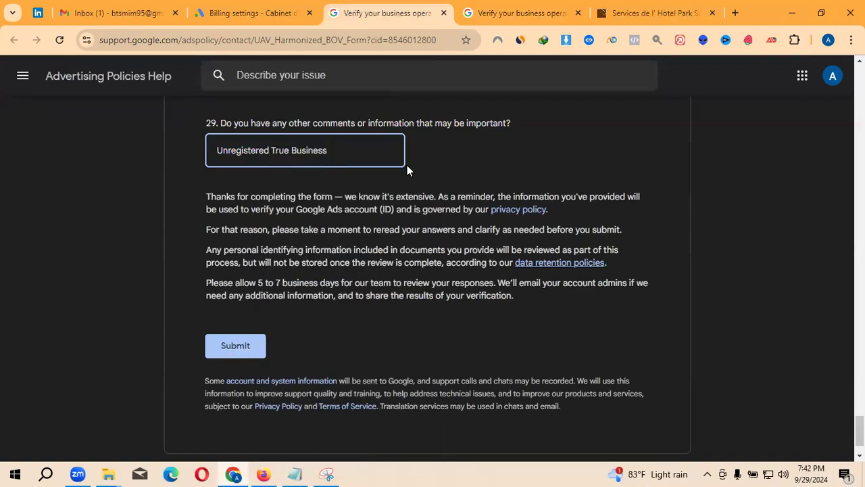
scroll(293, 310, down, 1)
click(242, 282)
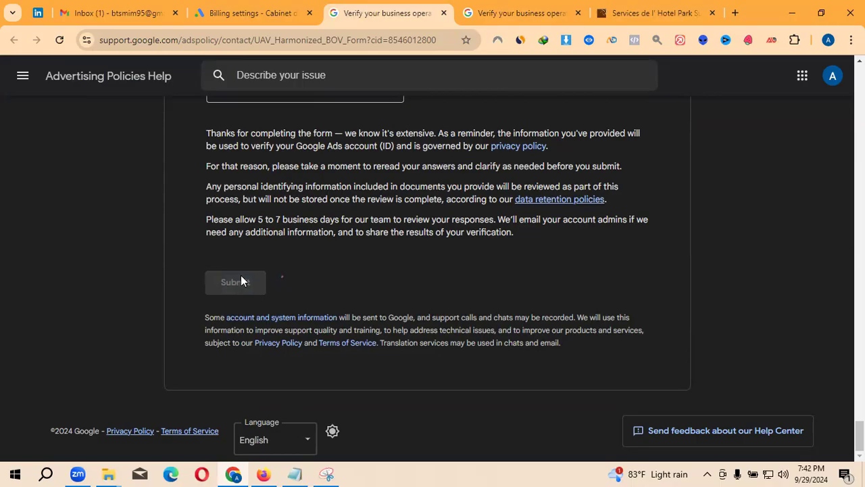
- Decline Chrome's Save address prompt so the 'Your email has been sent' page appears
click(429, 259)
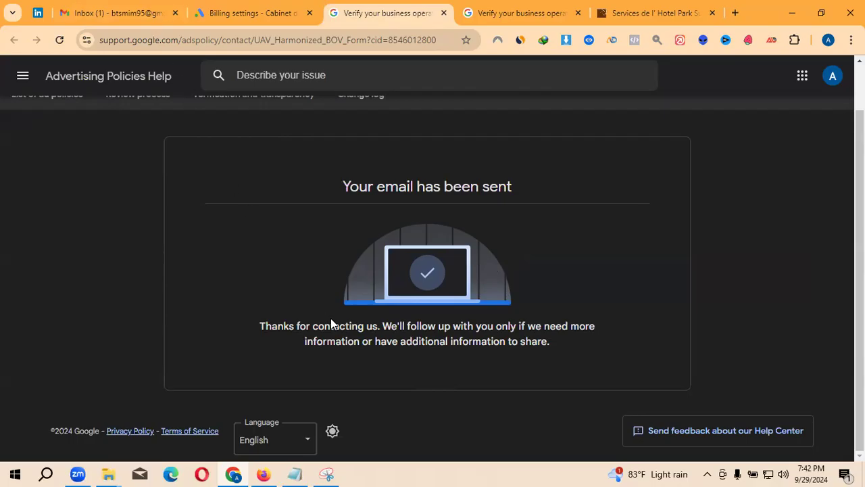
- Go through the Billing settings and confirmation tabs to the second form and highlight its 'Verify your business operations' heading
click(233, 13)
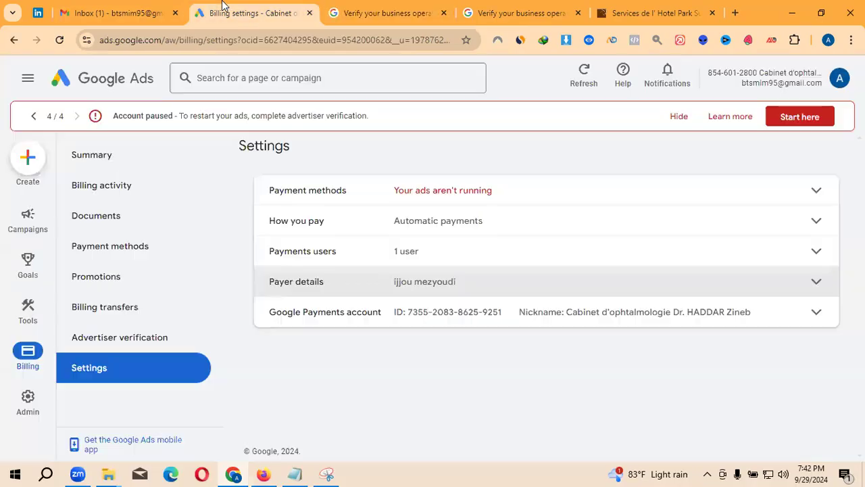
click(394, 6)
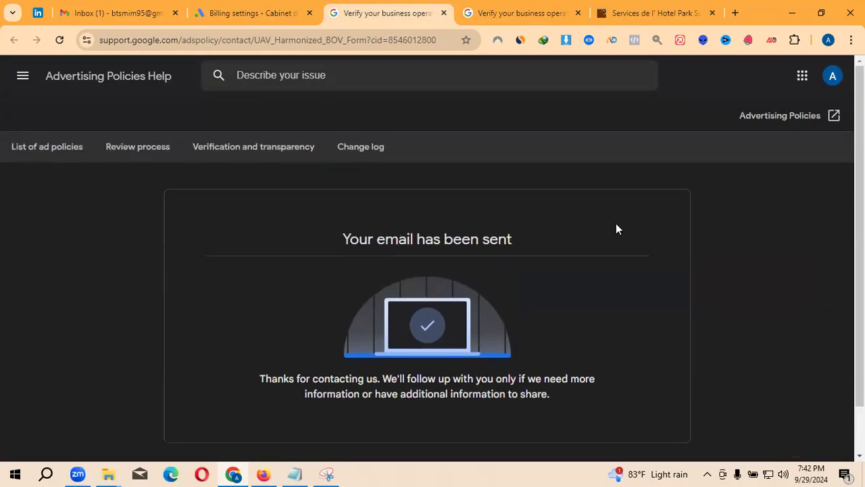
click(493, 8)
scroll(368, 241, up, 6)
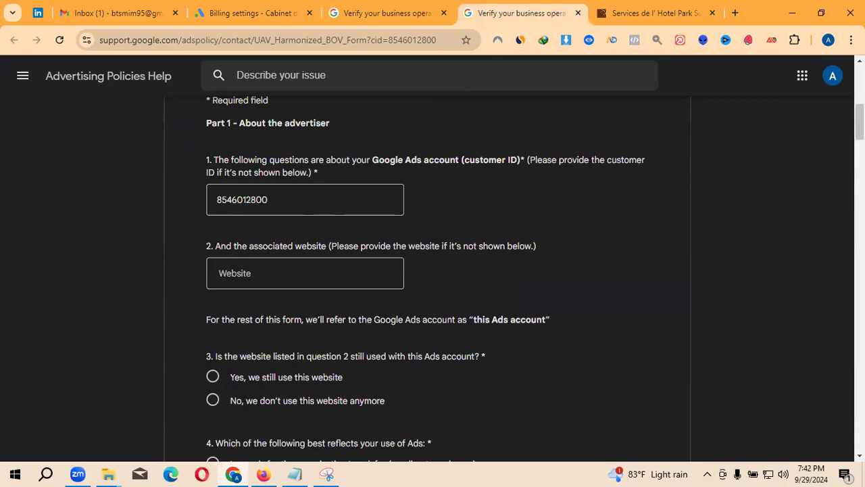
scroll(292, 162, up, 5)
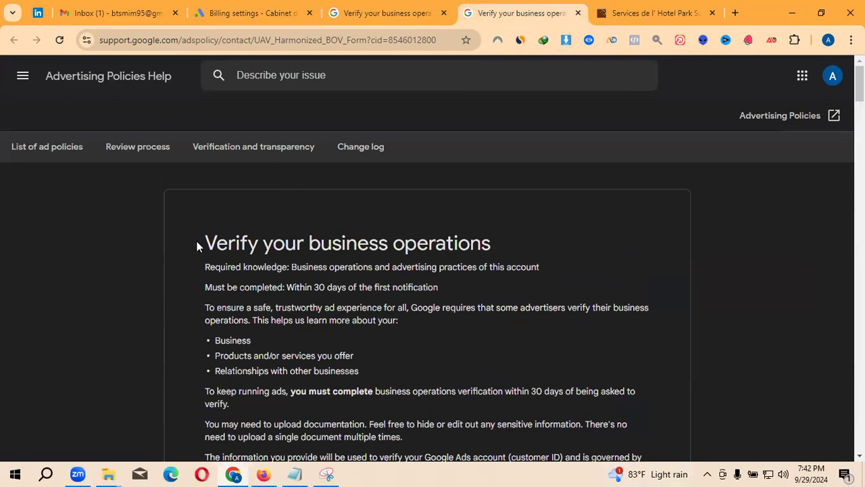
drag(200, 244, 596, 227)
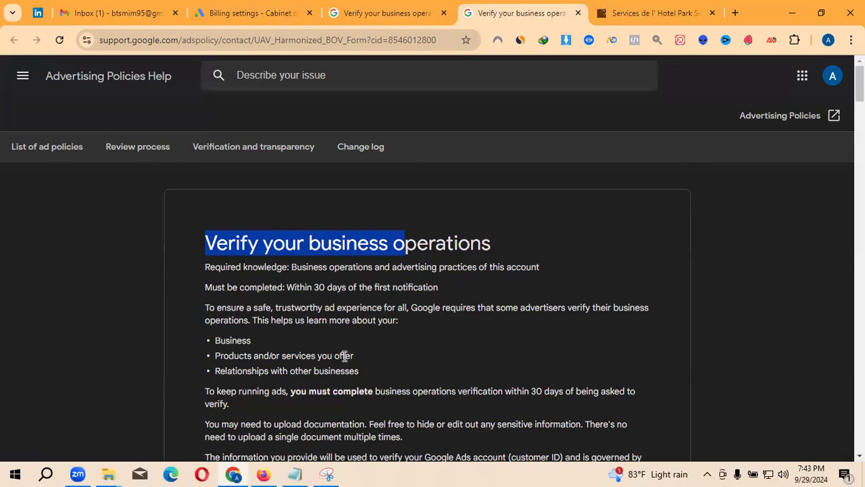
click(206, 253)
drag(205, 250, 485, 242)
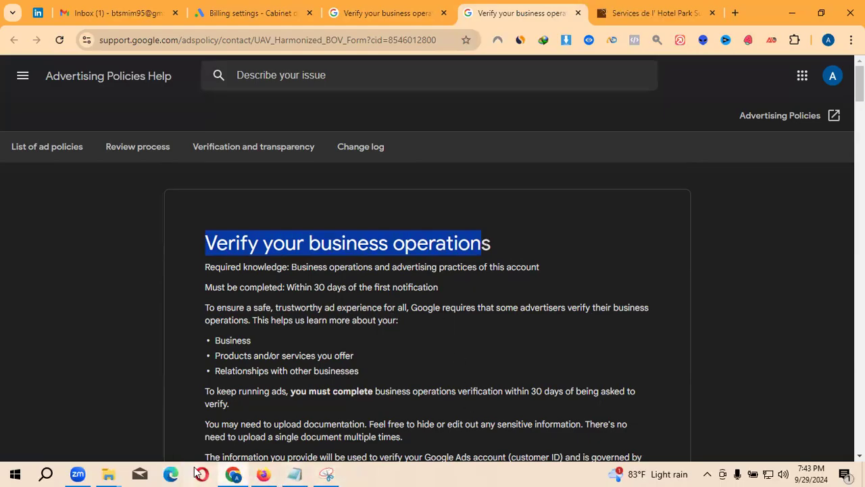
click(709, 20)
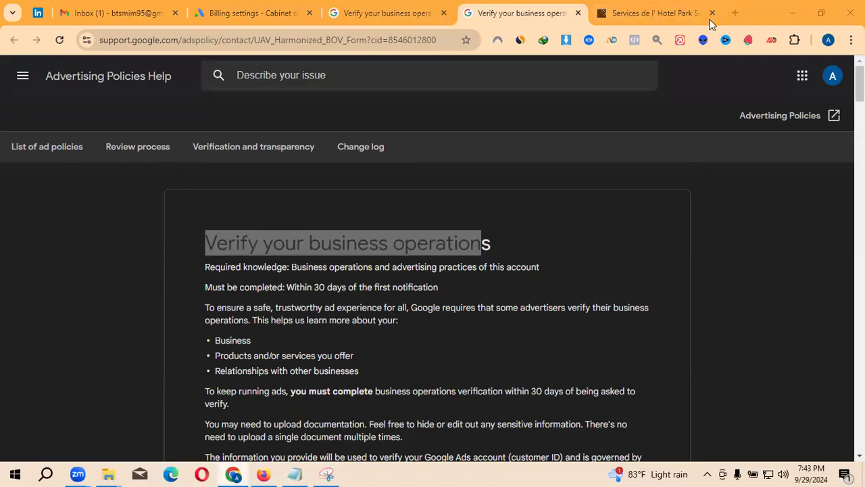